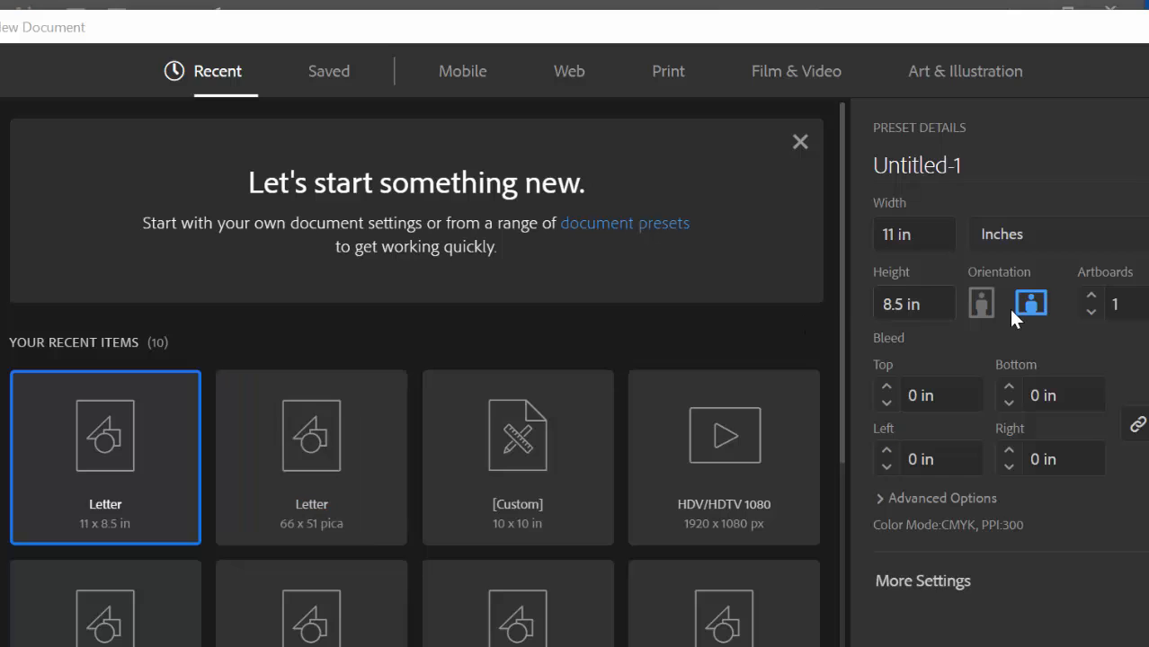
- Create a new Letter document in landscape orientation, 11 in wide and 8.5 in high
left_click(981, 306)
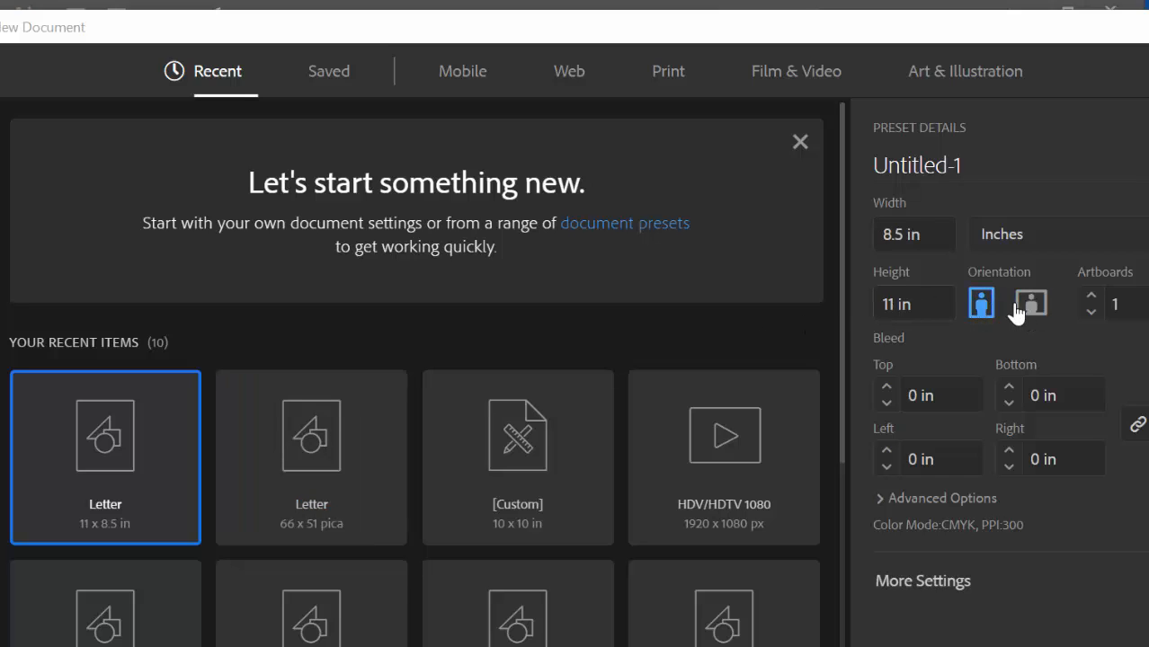
left_click(1029, 306)
left_click(980, 307)
left_click(1028, 305)
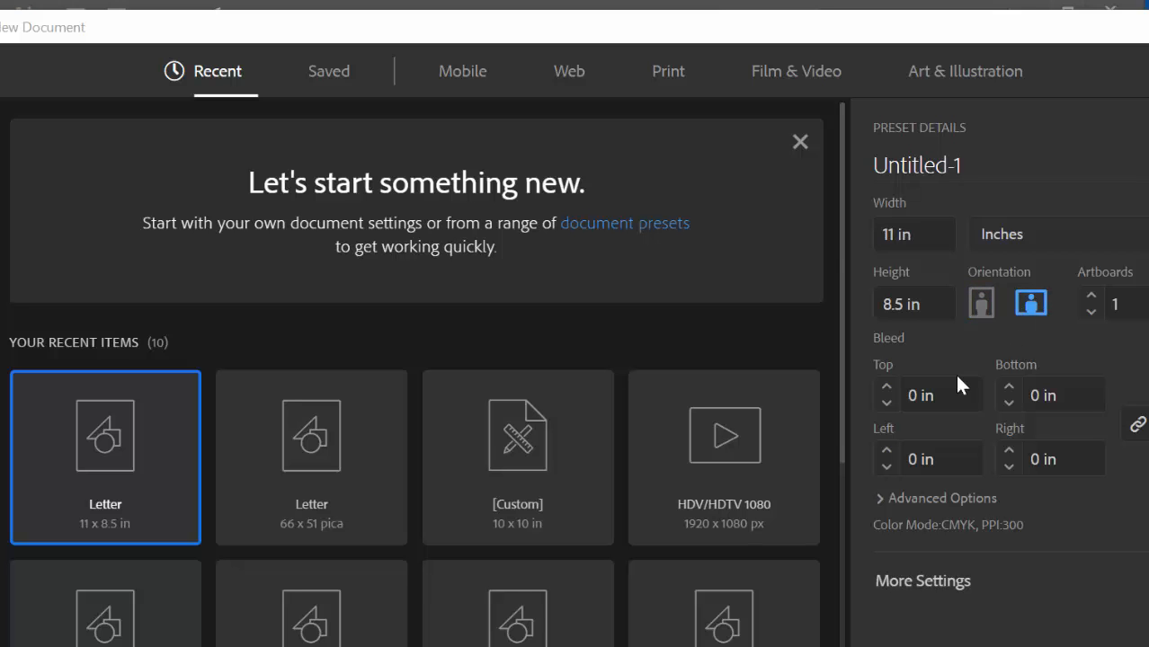
left_click_drag(899, 40, 696, 29)
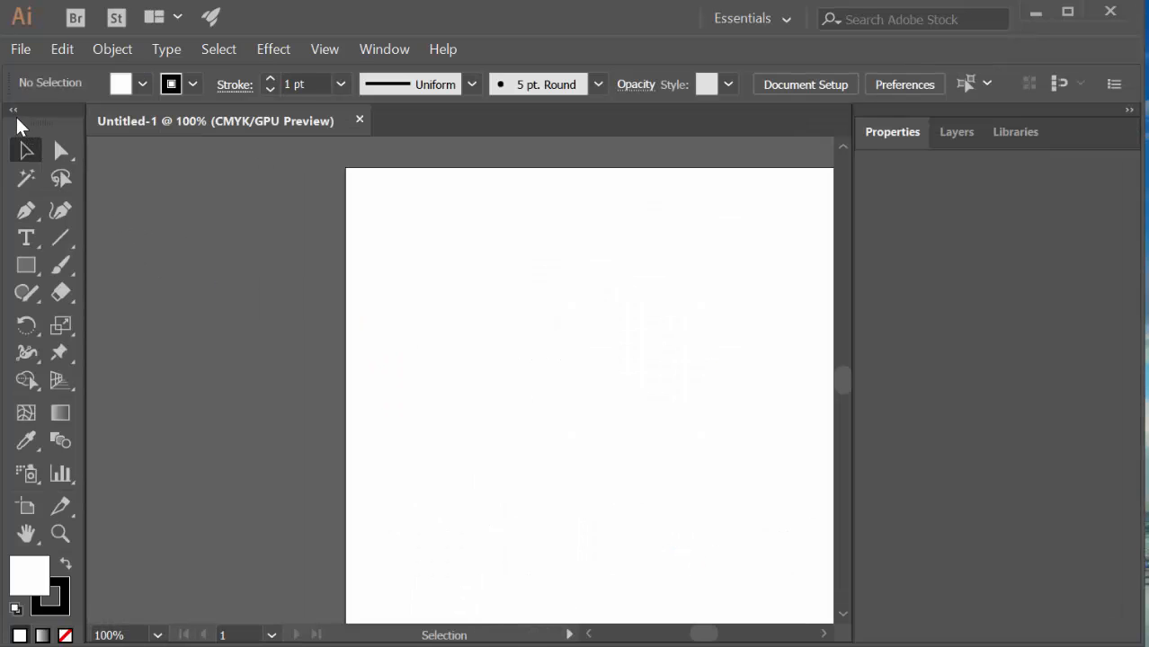
- Collapse the toolbar to a single column and restore its two-column layout
left_click(14, 110)
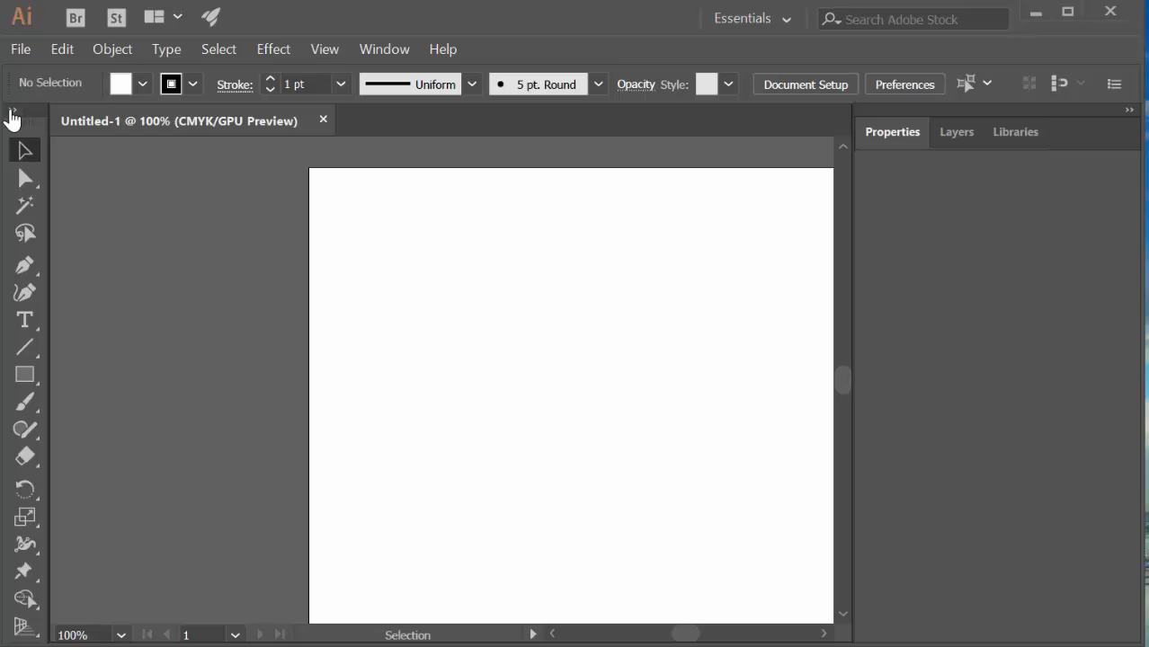
left_click(13, 111)
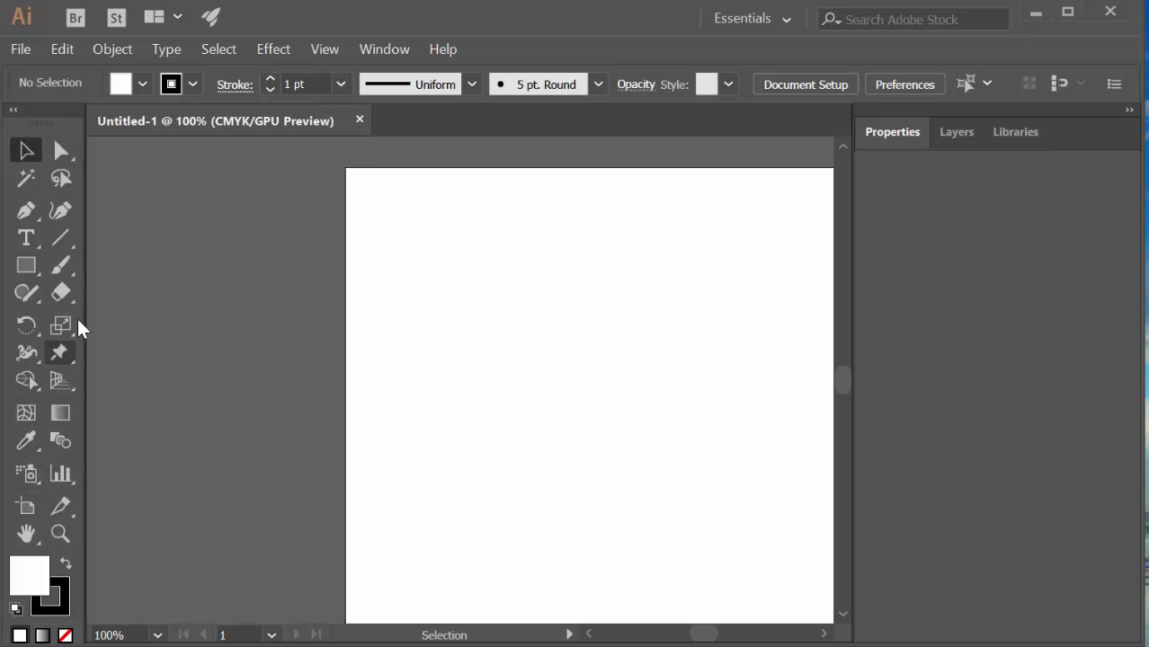
- Choose the Rectangle tool and set its fill colour to FF4545 and its stroke weight to 4 pt
left_click(30, 267)
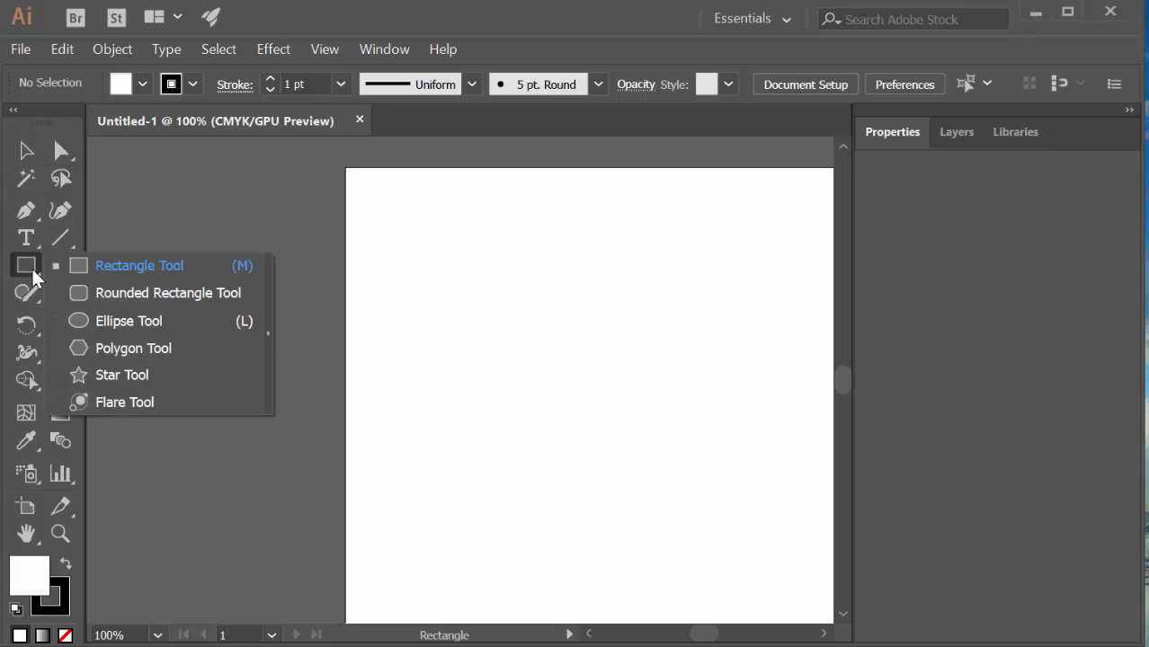
left_click(126, 266)
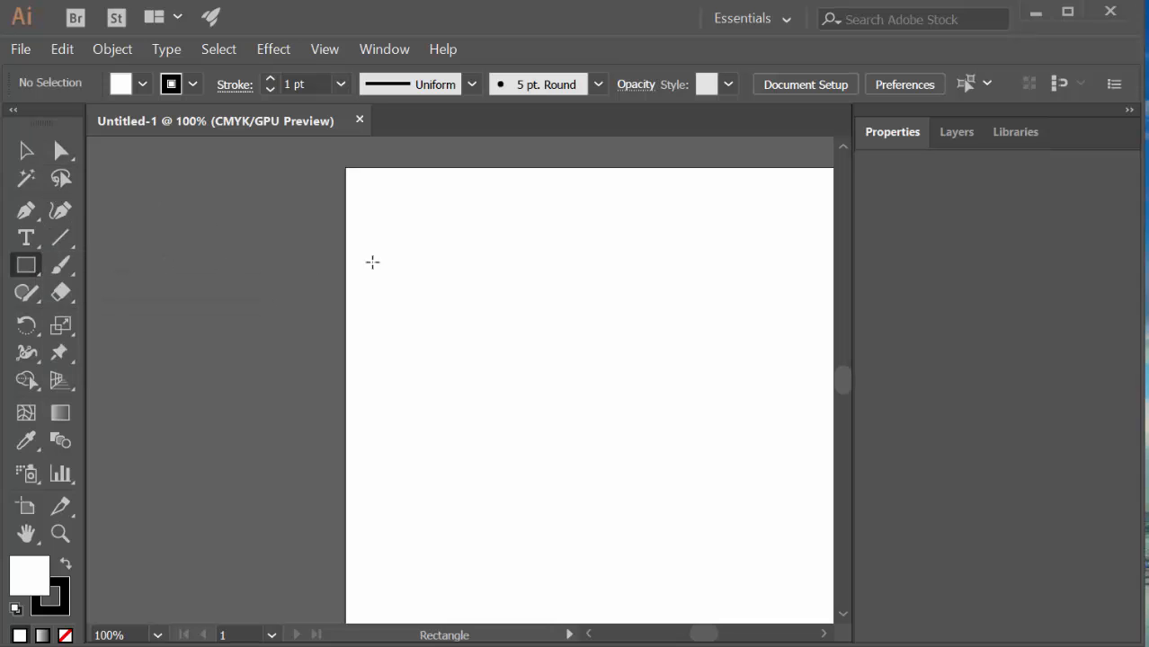
double_click(30, 592)
left_click(610, 188)
left_click(618, 176)
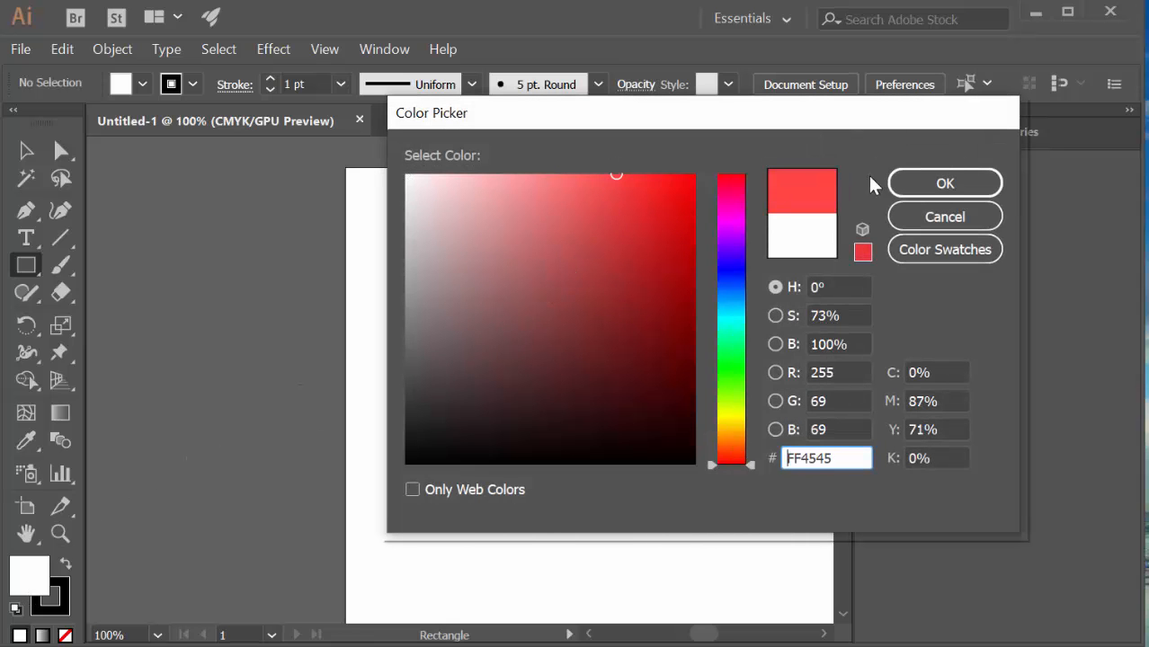
left_click(901, 189)
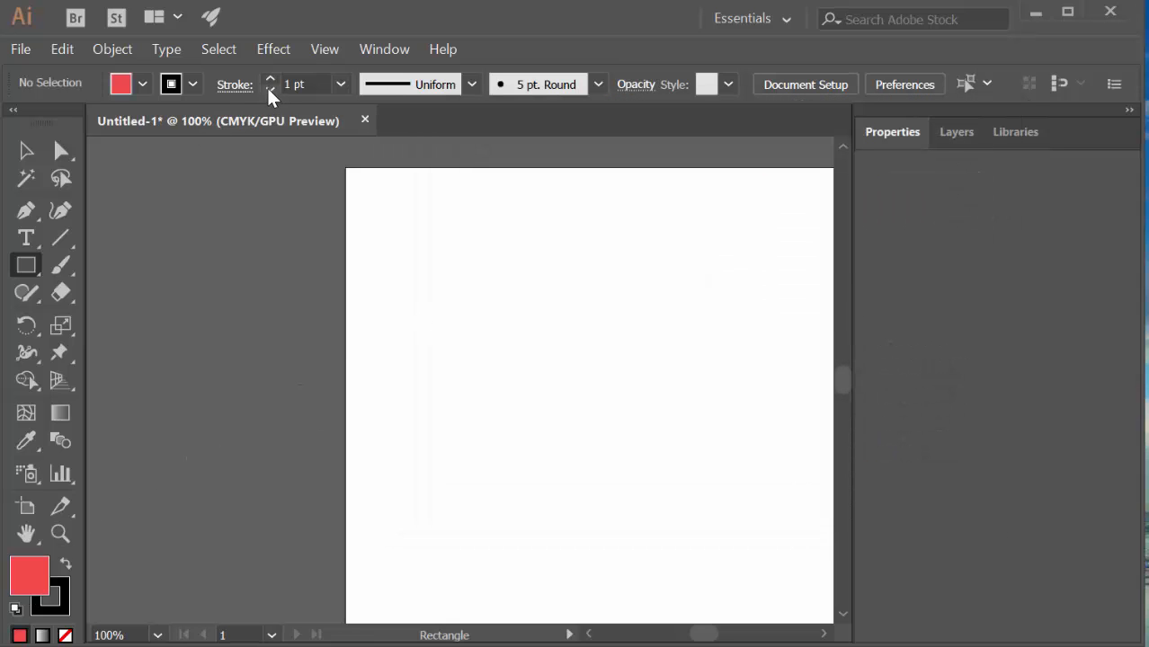
left_click(269, 78)
left_click(270, 78)
left_click(270, 78)
mouse_move(428, 255)
left_mouse_down()
mouse_move(464, 298)
mouse_move(518, 321)
mouse_move(467, 290)
left_mouse_up()
key("ctrl+z")
mouse_move(473, 277)
left_mouse_down()
mouse_move(515, 325)
mouse_move(637, 323)
mouse_move(605, 393)
mouse_move(597, 354)
mouse_move(576, 338)
mouse_move(626, 355)
mouse_move(598, 376)
mouse_move(603, 350)
mouse_move(626, 362)
left_mouse_up()
key("alt+space")
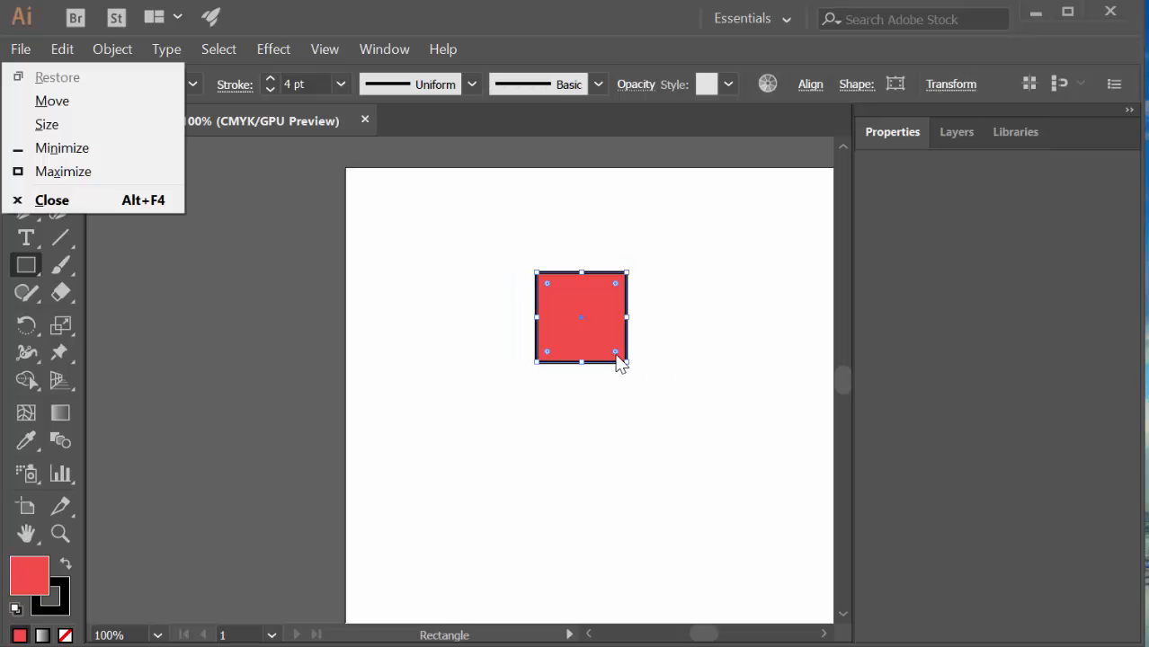
key("Escape")
key("Delete")
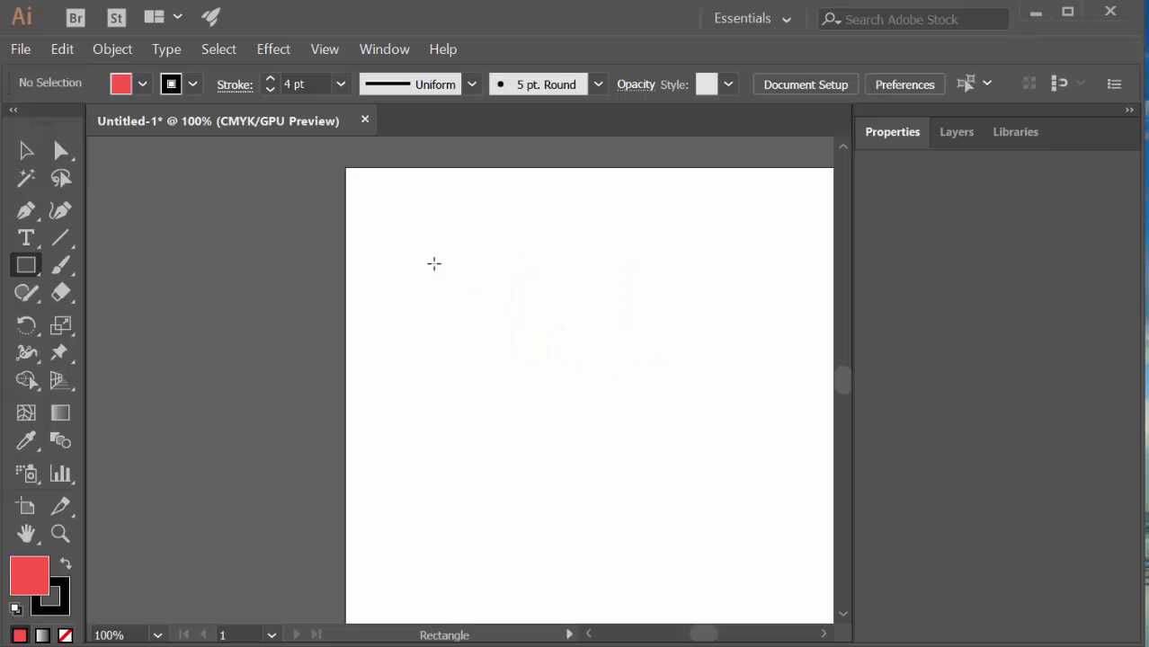
- Draw a square about 1.54 in wide in the artboard's upper left area and duplicate it diagonally below to the right
left_click_drag(409, 244, 486, 325)
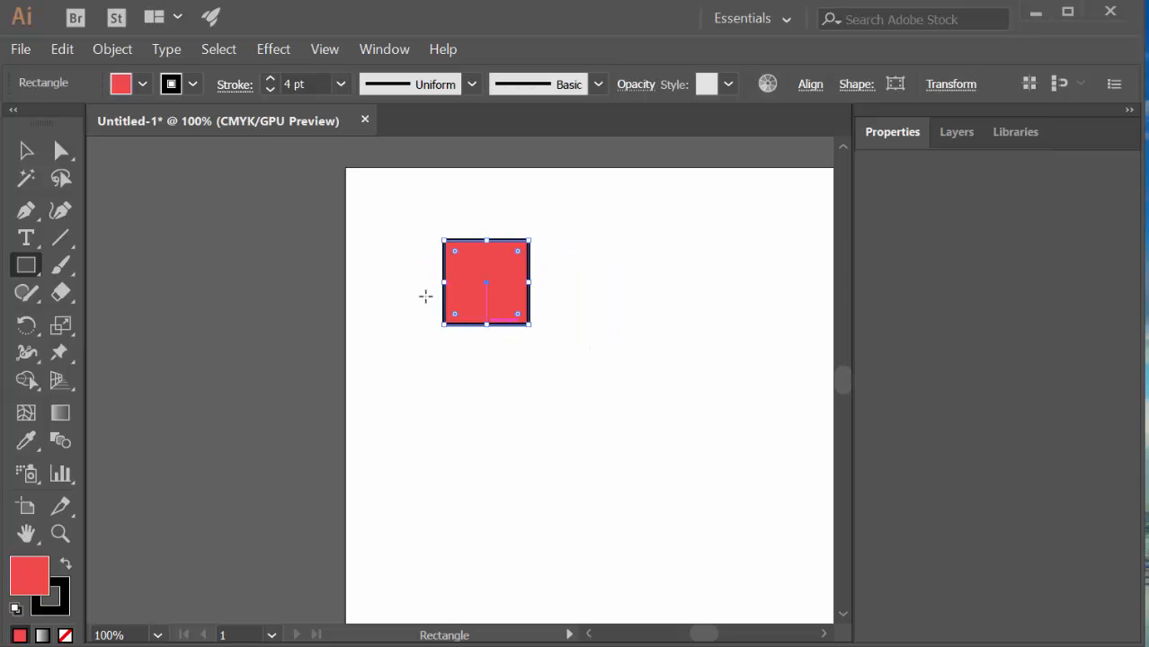
key("v")
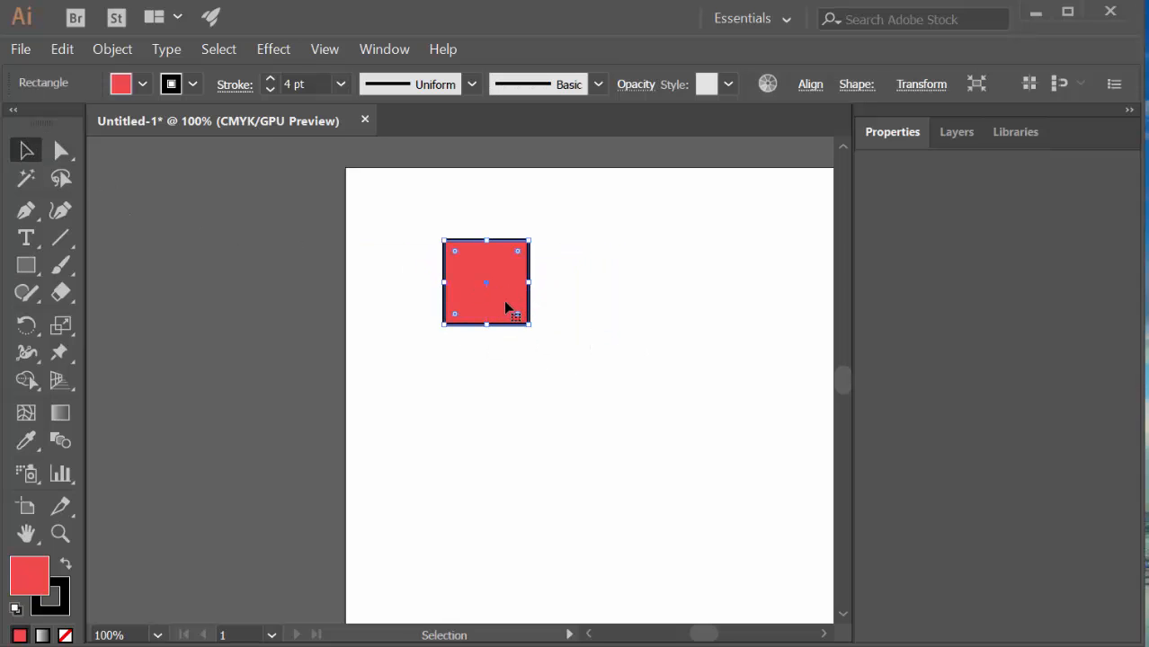
left_click_drag(506, 308, 574, 400)
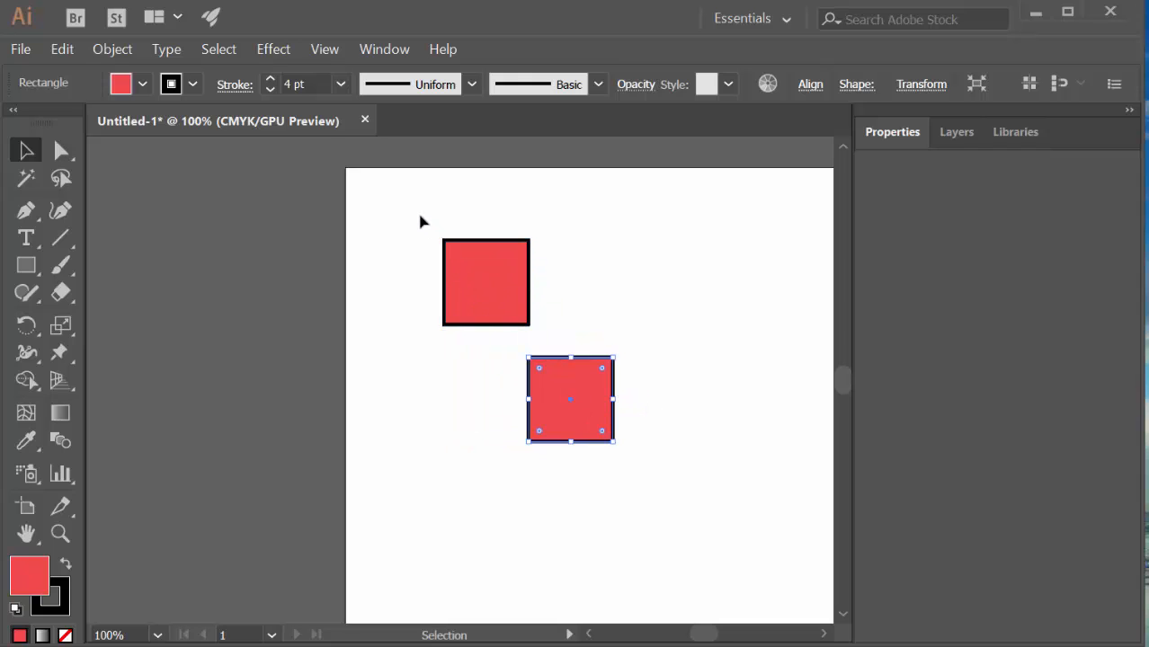
- Select both squares and show the Align panel beside the artboard
left_click_drag(416, 214, 659, 466)
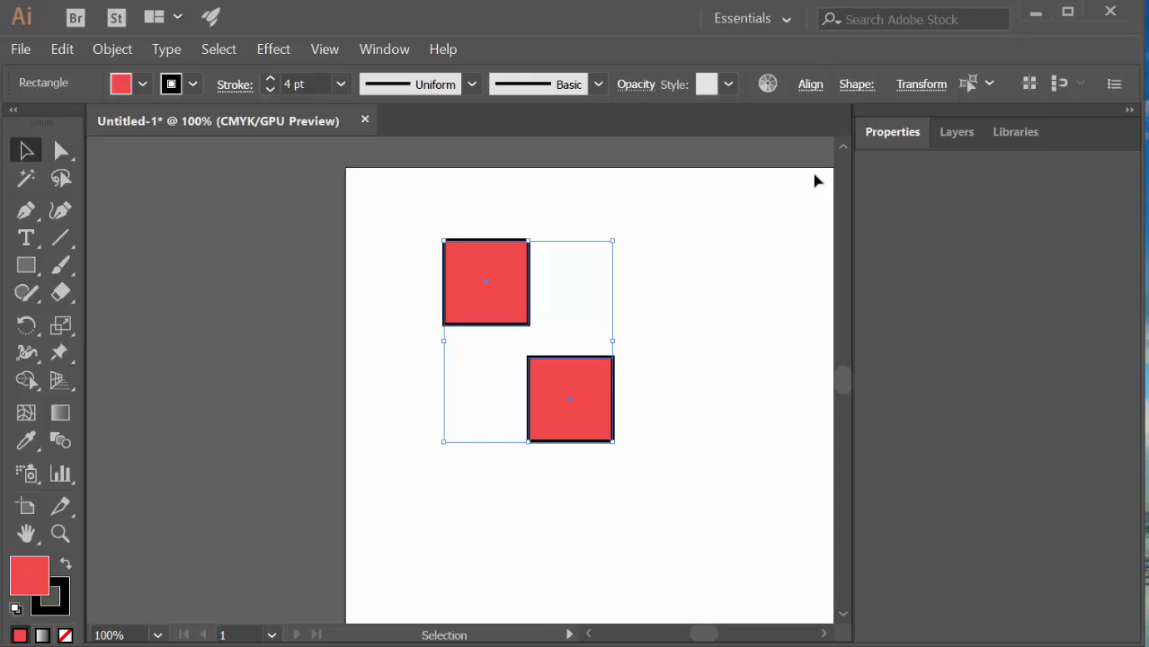
left_click(384, 49)
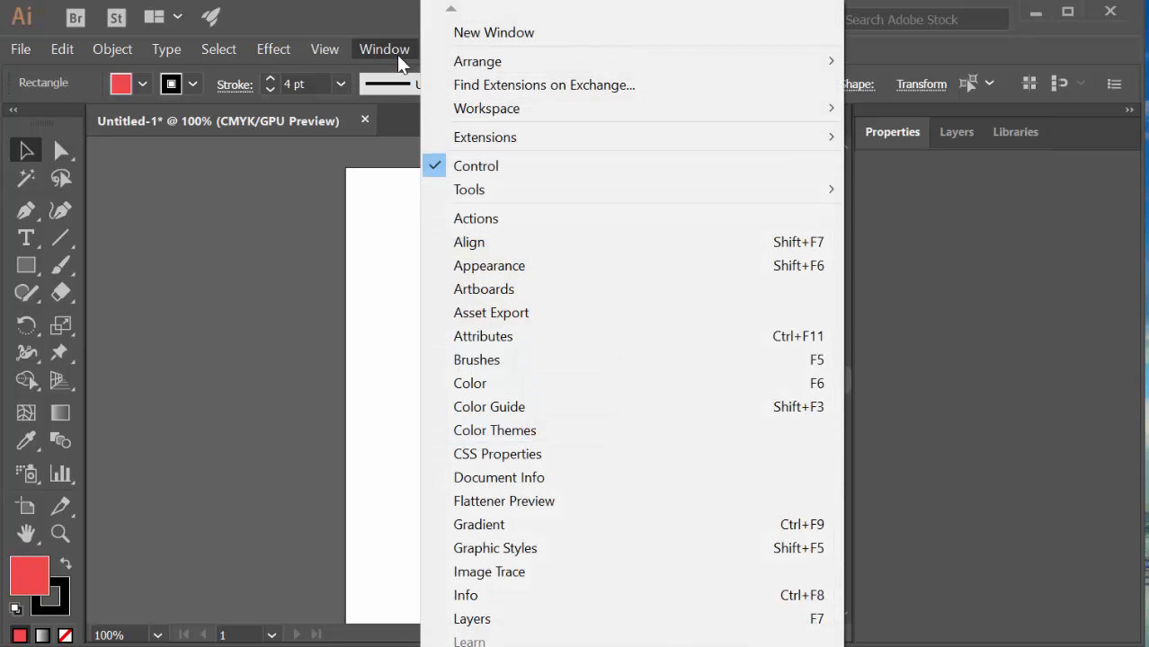
left_click(524, 253)
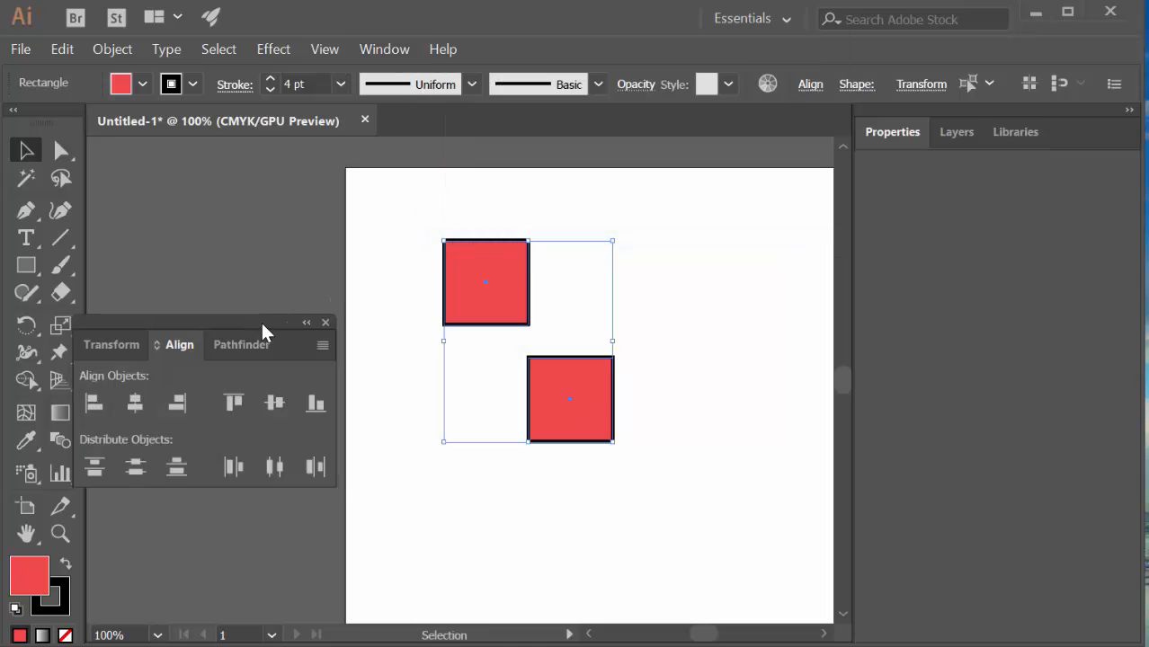
left_click_drag(264, 329, 957, 251)
left_click(800, 260)
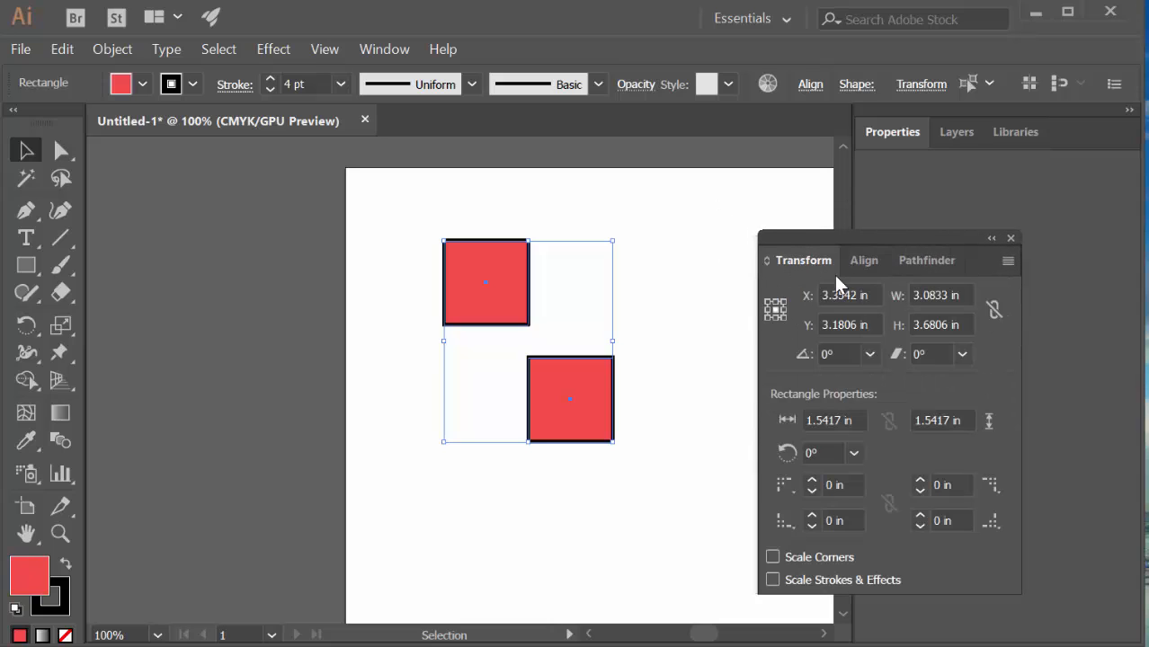
left_click(937, 273)
left_click(865, 273)
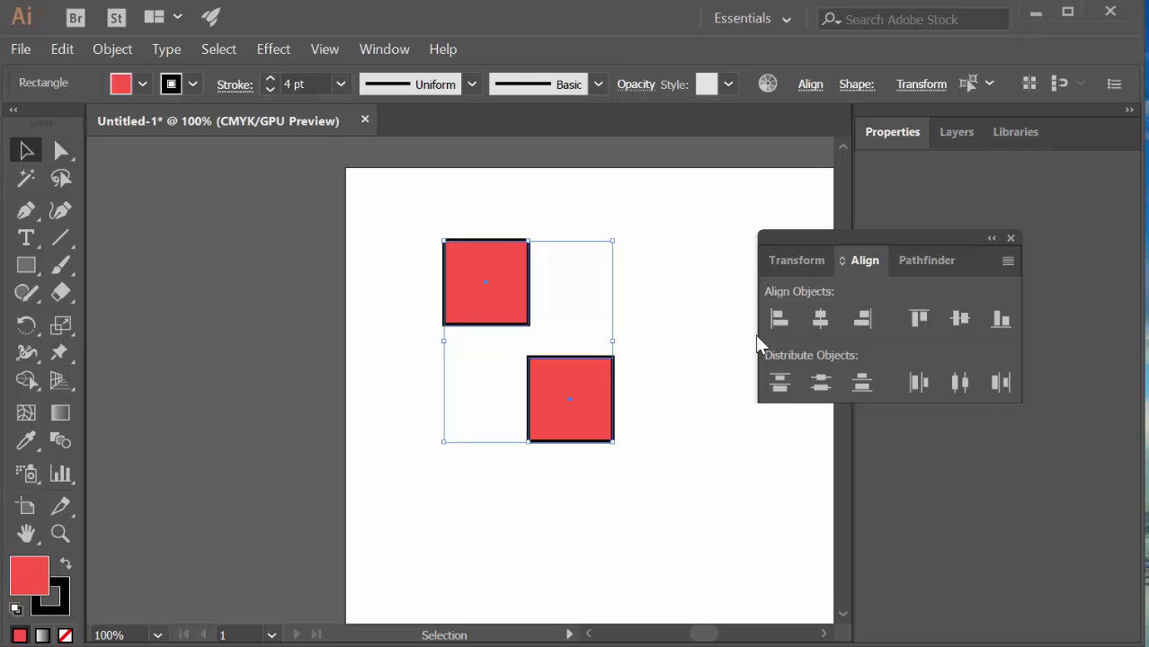
- Try to centre the two squares on each other horizontally and vertically, and undo both alignments
left_click(820, 322)
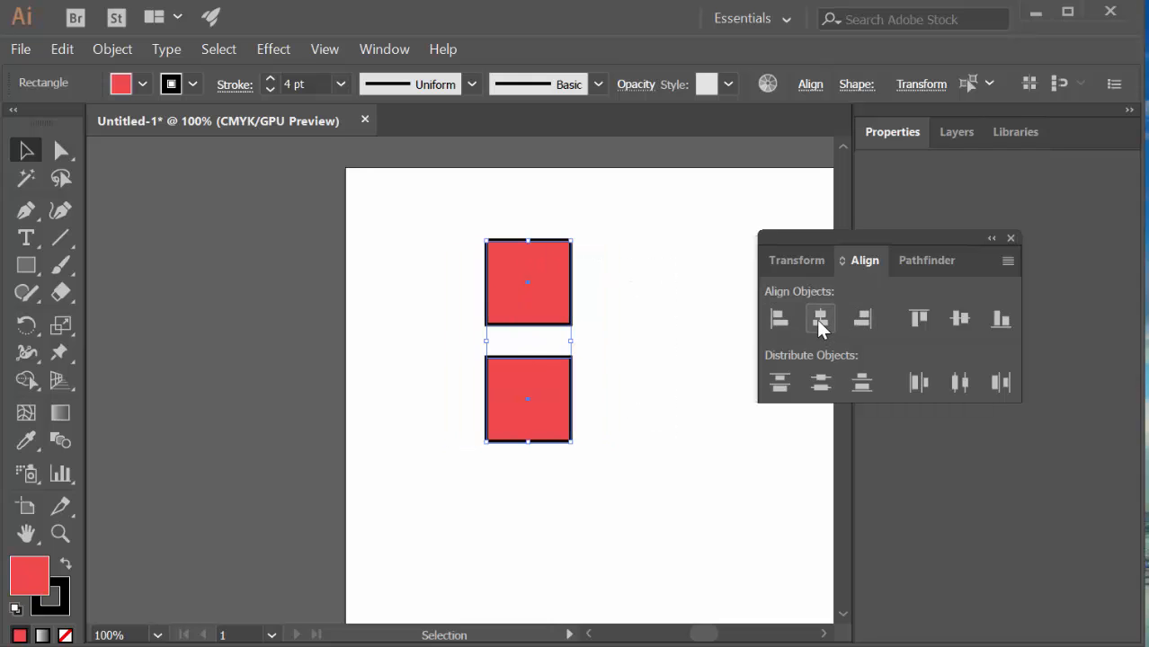
left_click(965, 322)
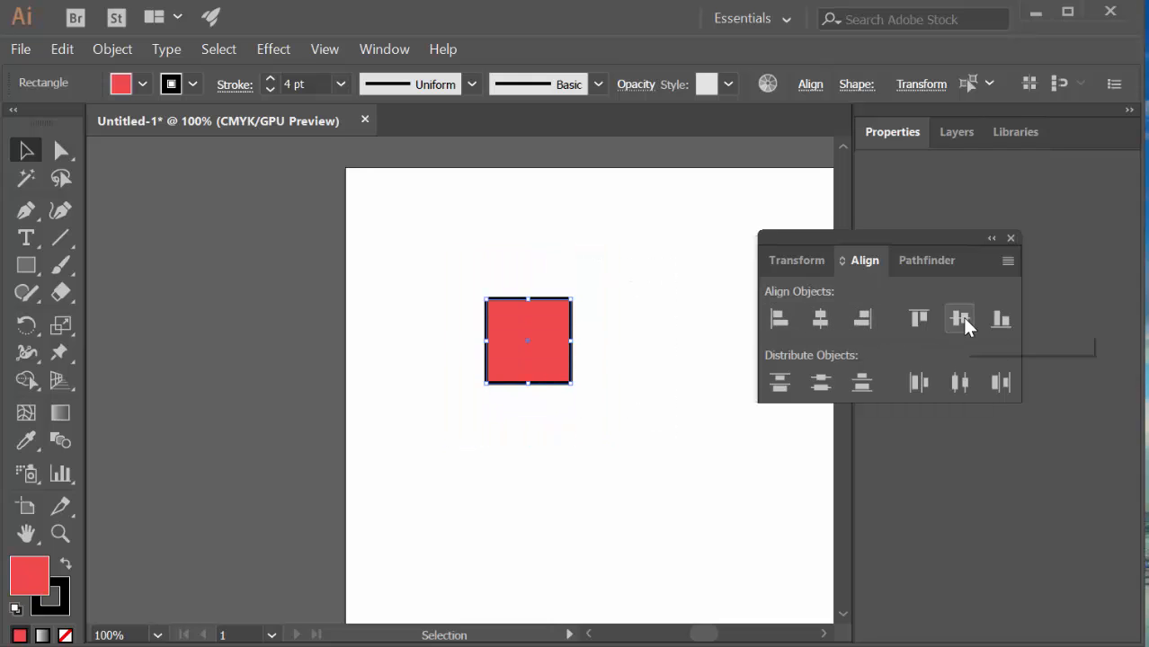
key("ctrl+z")
key("ctrl+z")
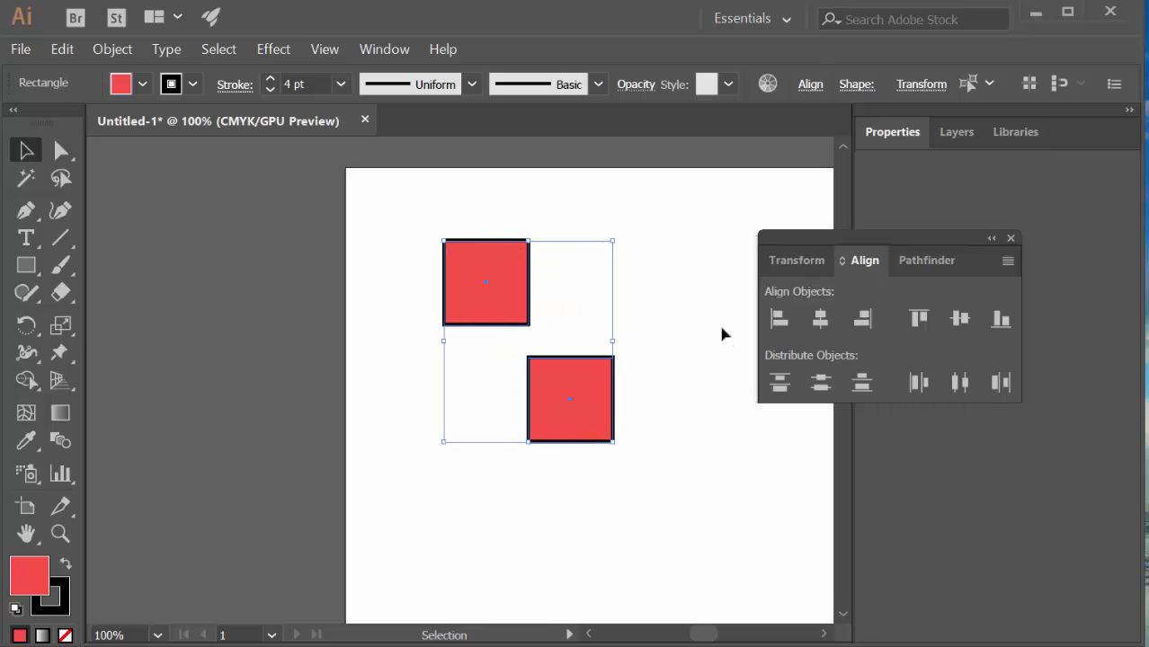
- Set both squares to align to the artboard and centre them horizontally on it
left_click(703, 321)
left_click_drag(639, 295, 448, 436)
left_click(810, 86)
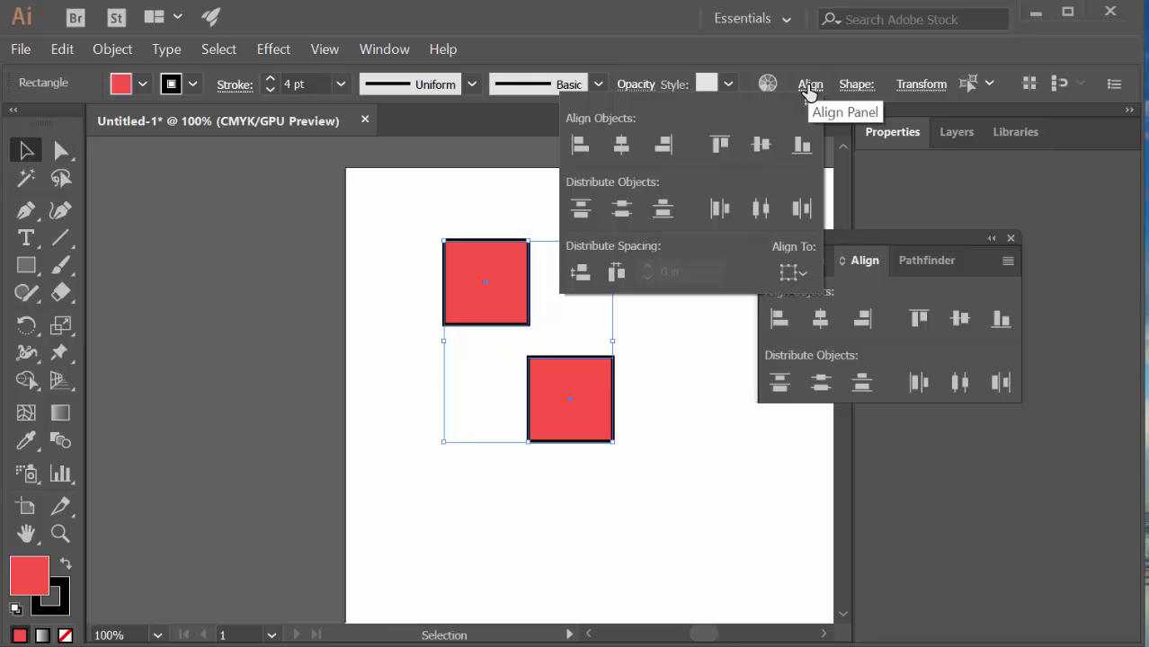
left_click(798, 274)
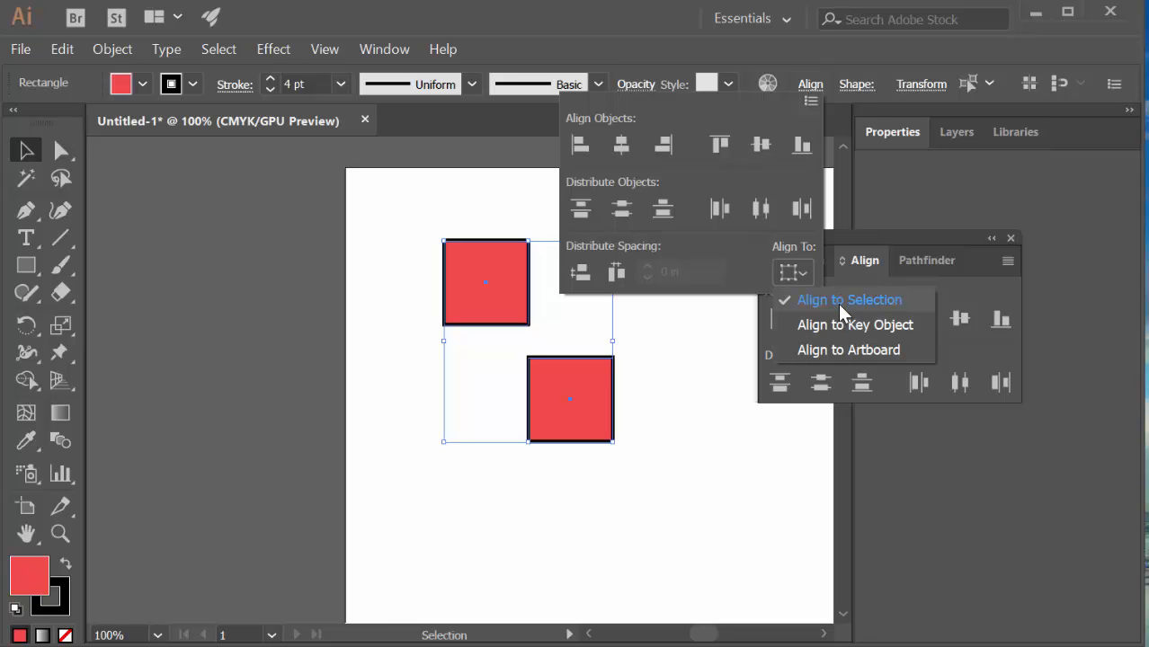
left_click(838, 349)
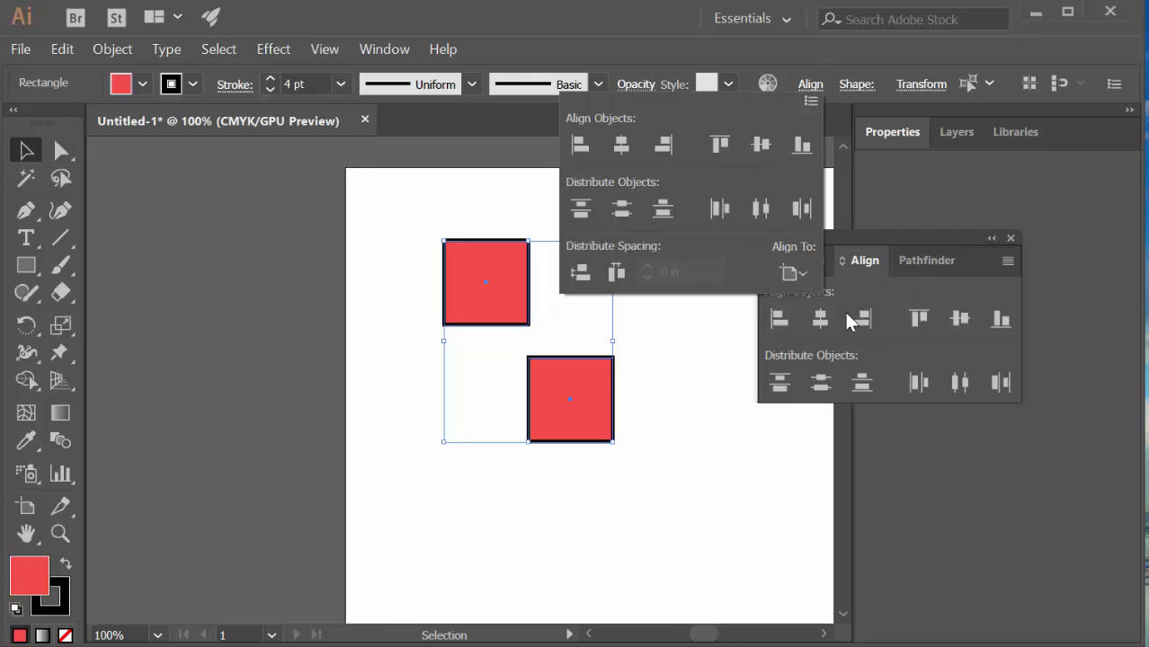
left_click(821, 319)
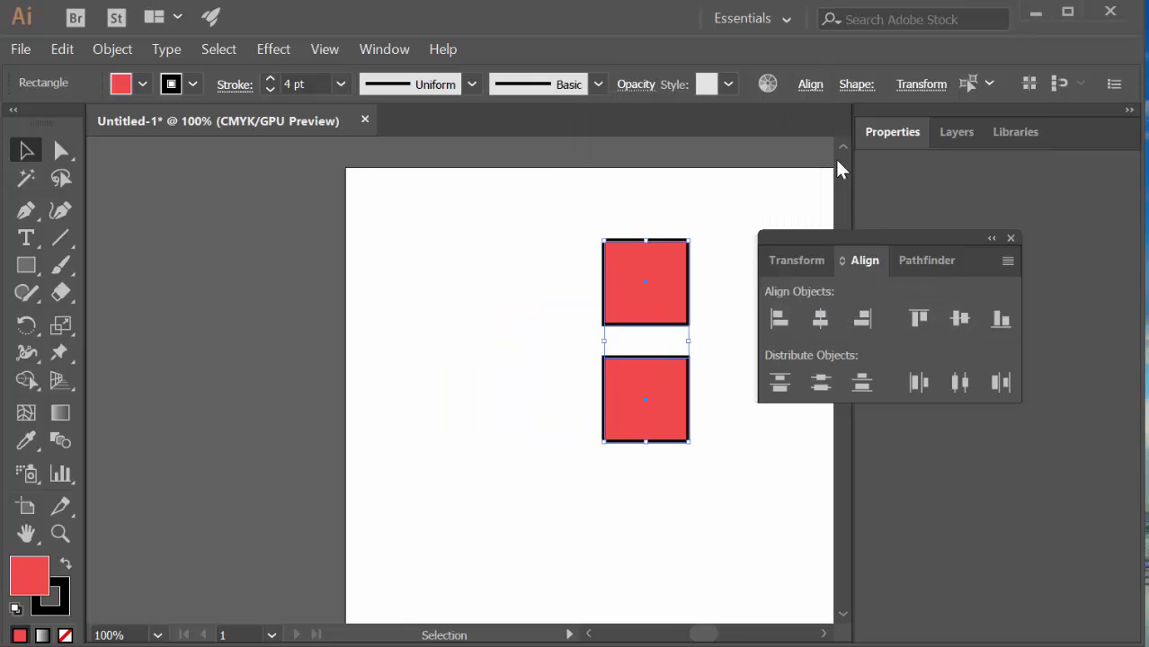
- Move the floating Align panel farther away from the squares
left_click(810, 86)
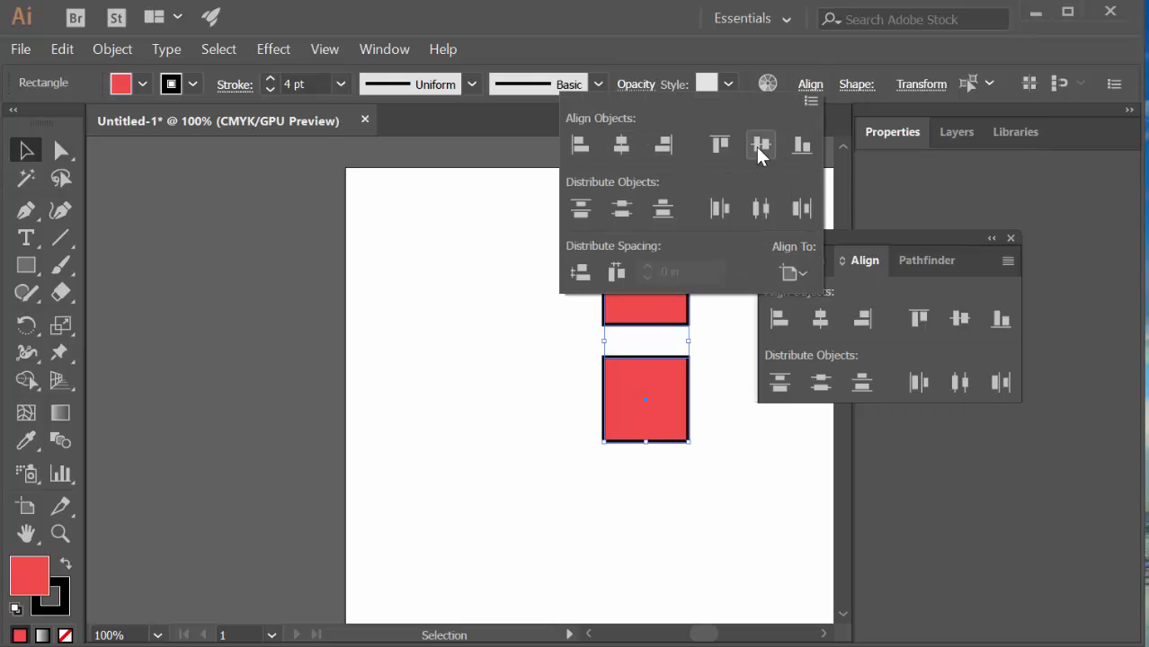
left_click(872, 243)
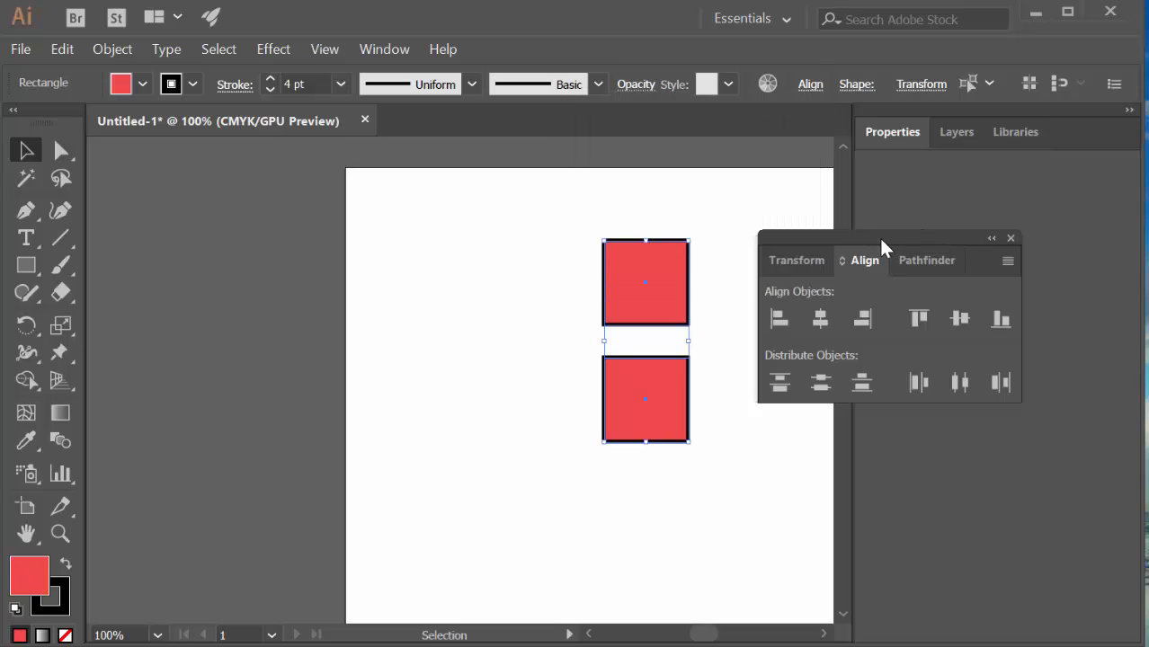
left_click_drag(881, 247, 927, 249)
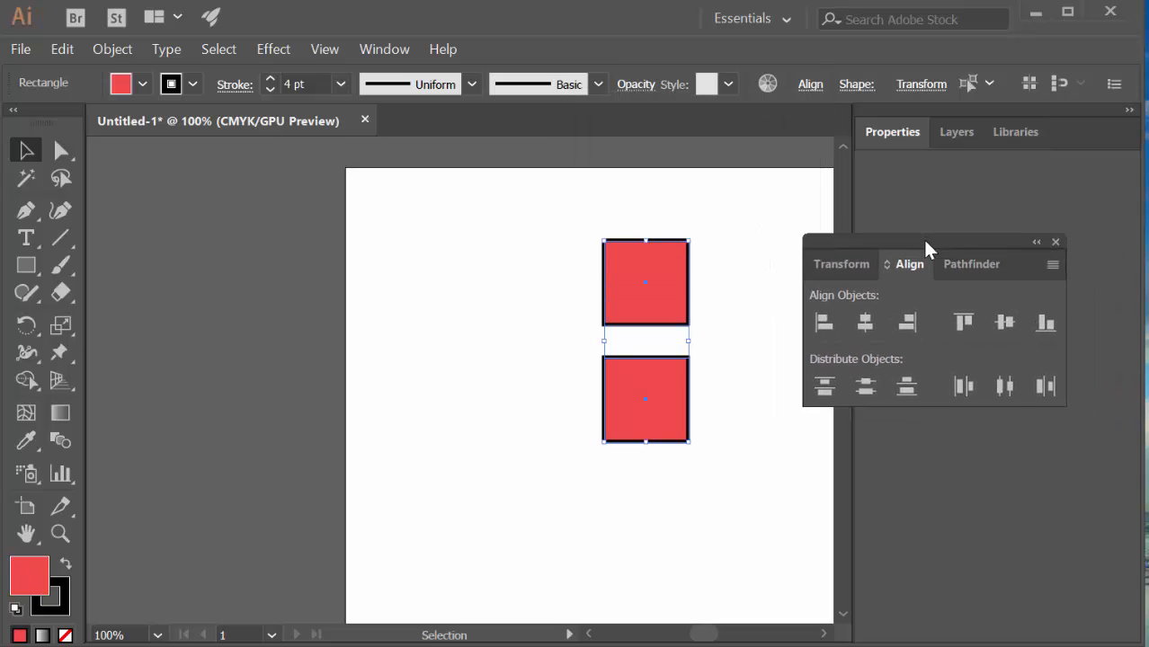
- Enlarge the application window until the whole artboard fits in it
left_click_drag(613, 217, 751, 300)
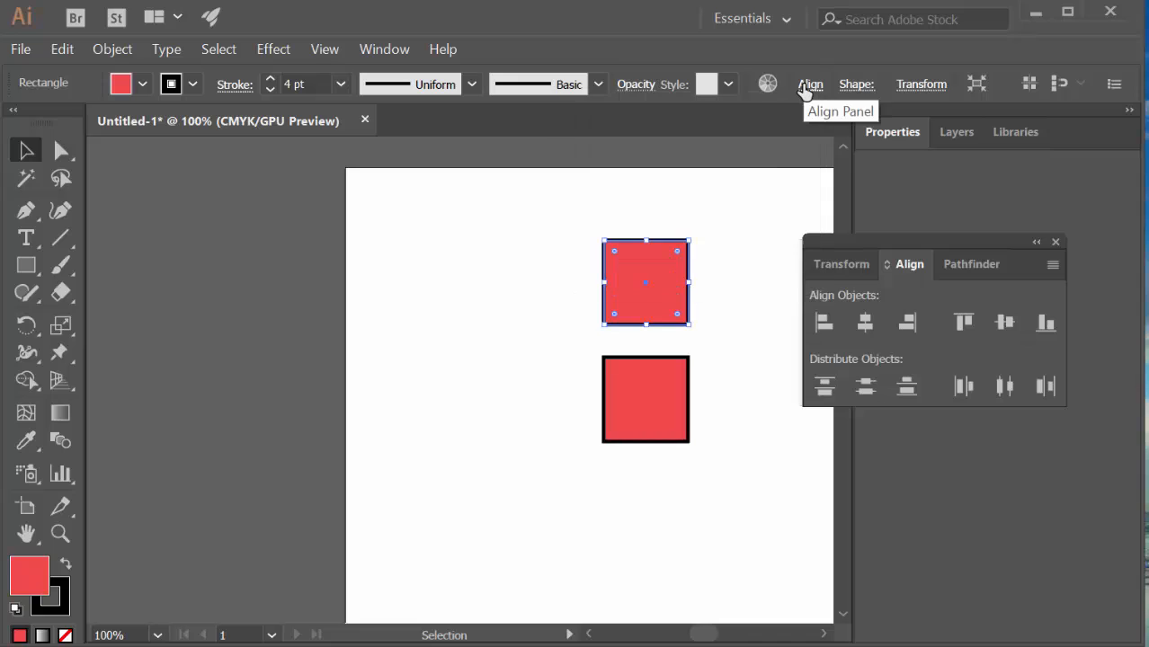
left_click_drag(515, 334, 705, 421)
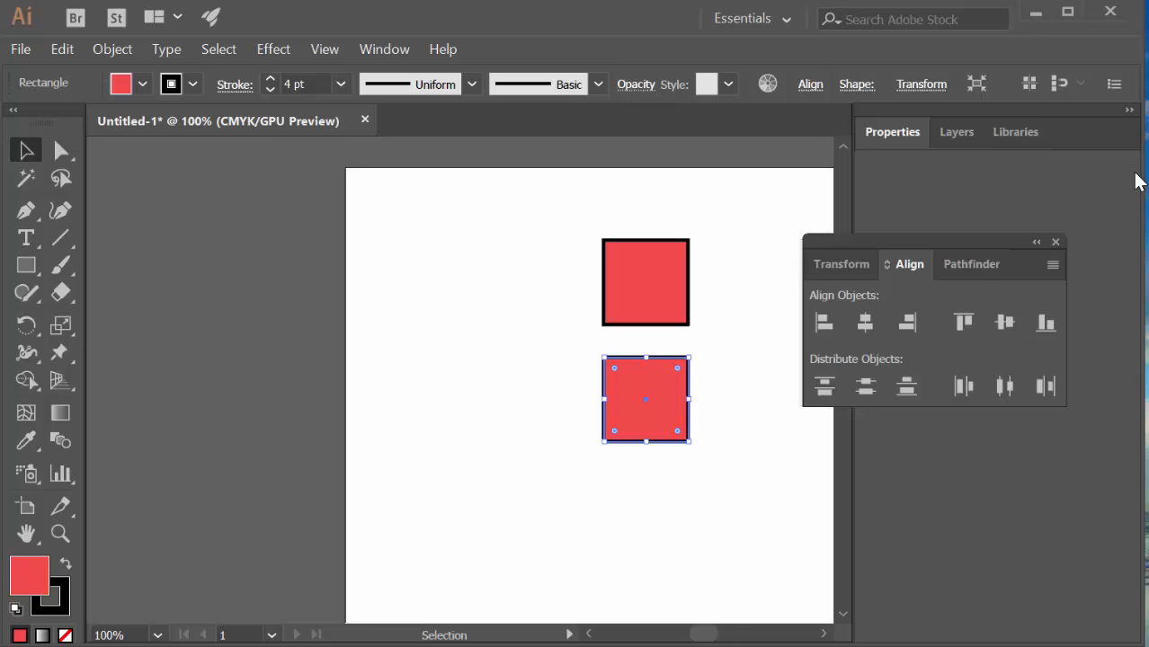
left_click_drag(1141, 172, 1148, 171)
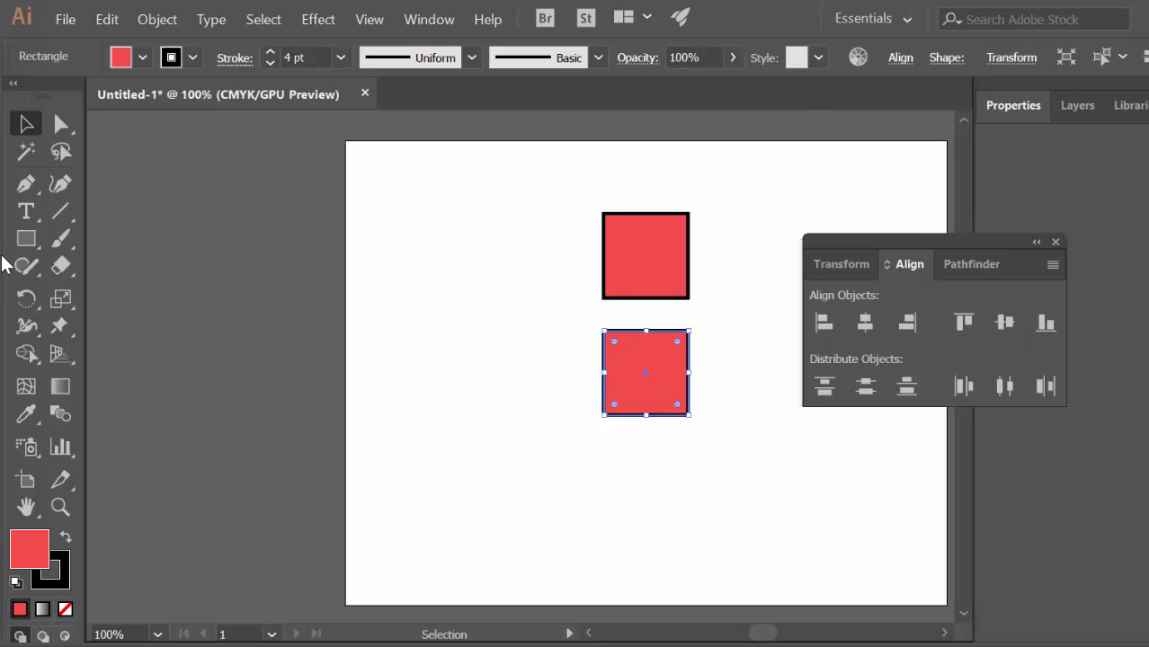
left_click_drag(3, 265, 0, 264)
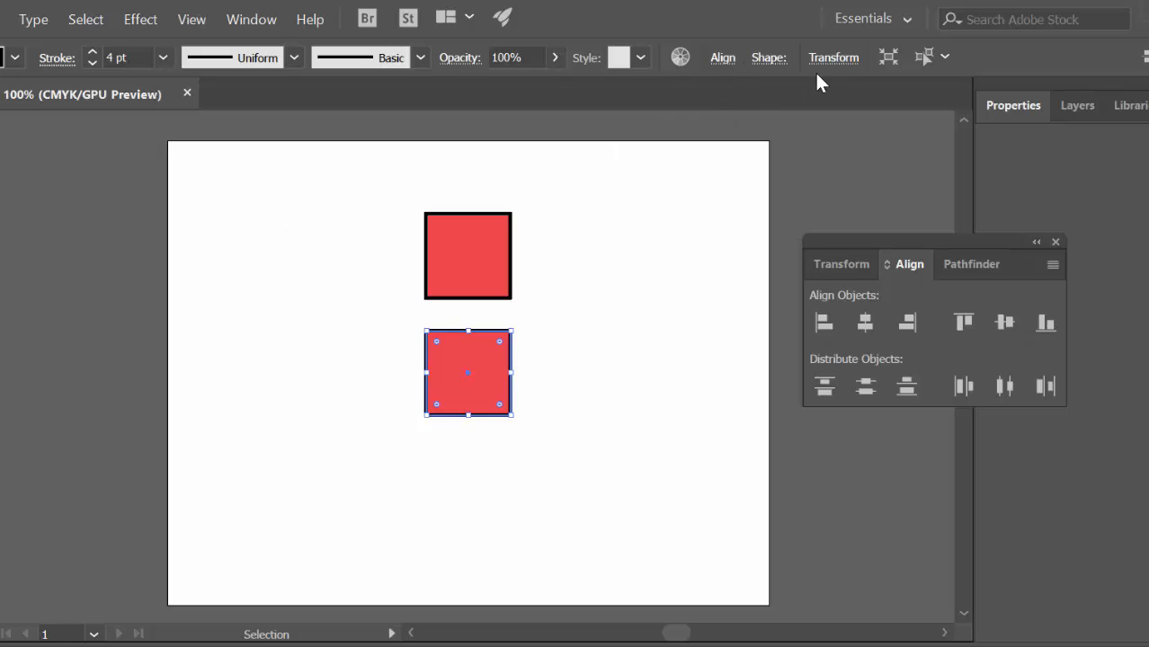
left_click(464, 251)
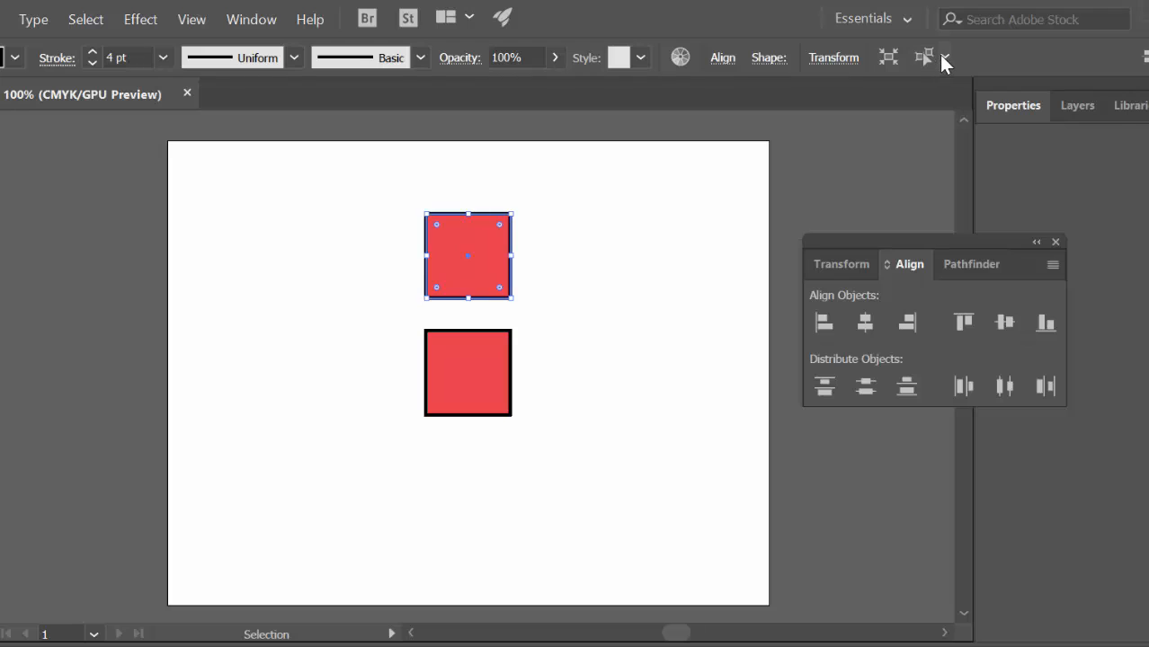
left_click(945, 59)
left_click(941, 57)
- Add the point text "some words" on the artboard beside the lower red square
key("t")
left_click(274, 349)
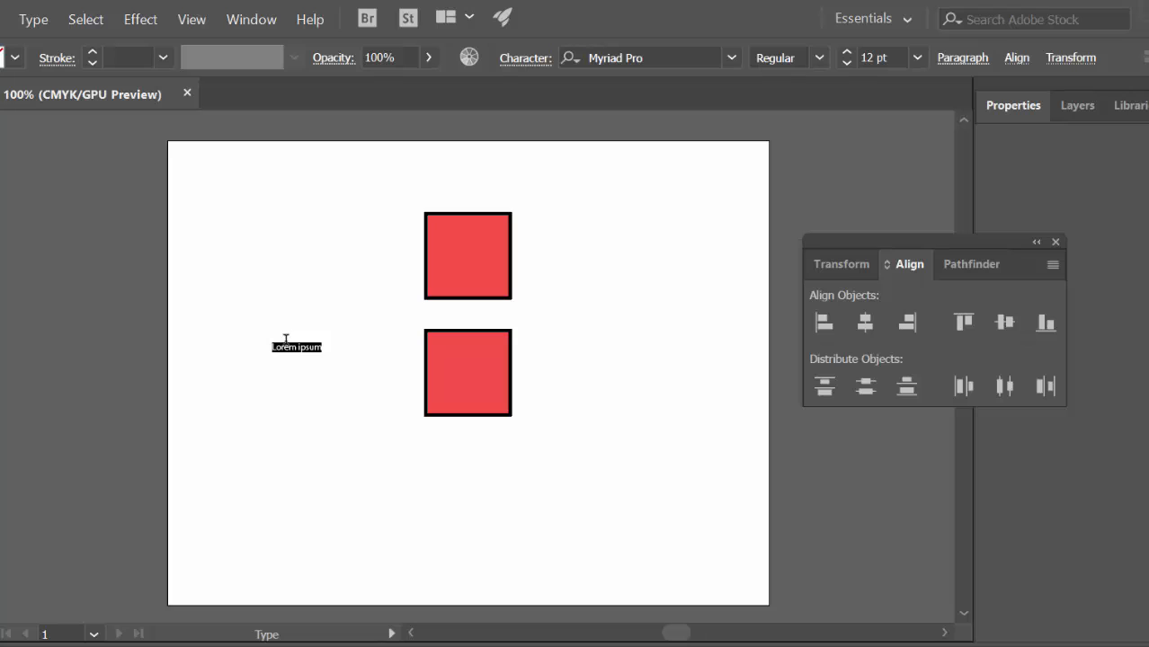
type("some words")
key("Escape")
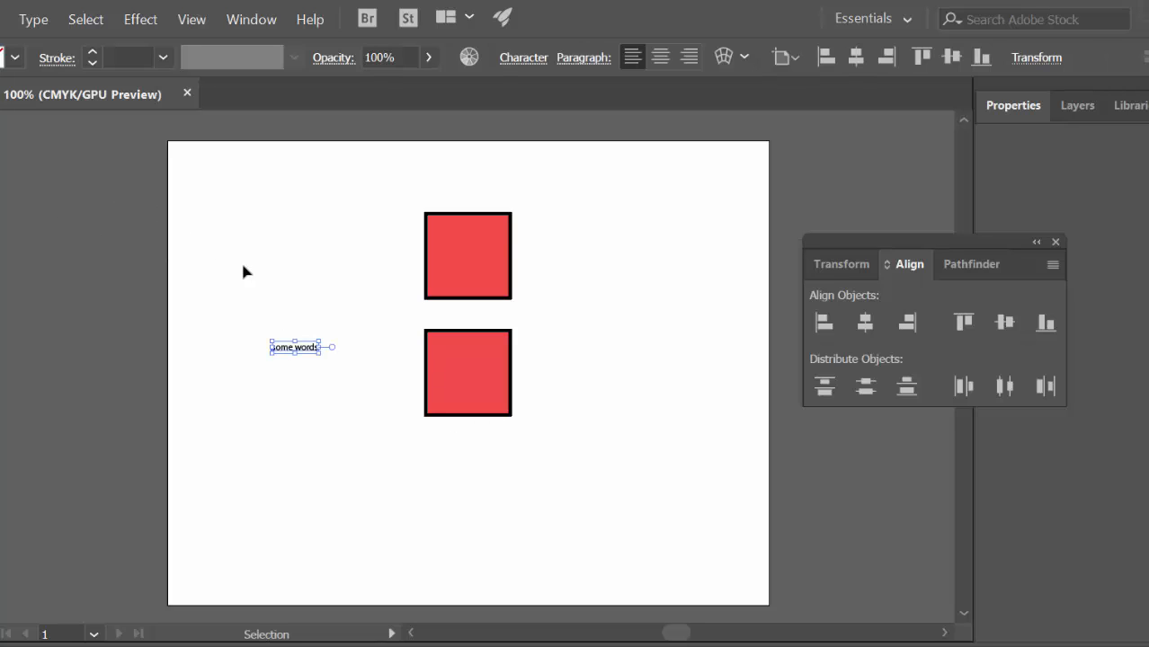
left_click(739, 58)
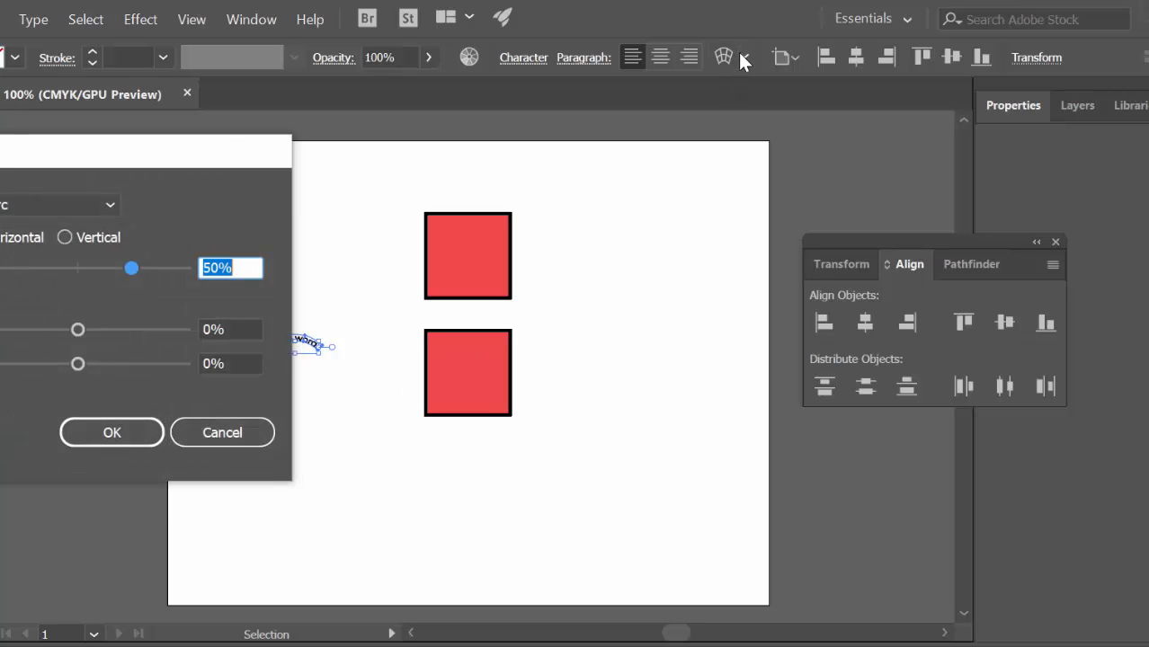
left_click(237, 436)
left_click(797, 54)
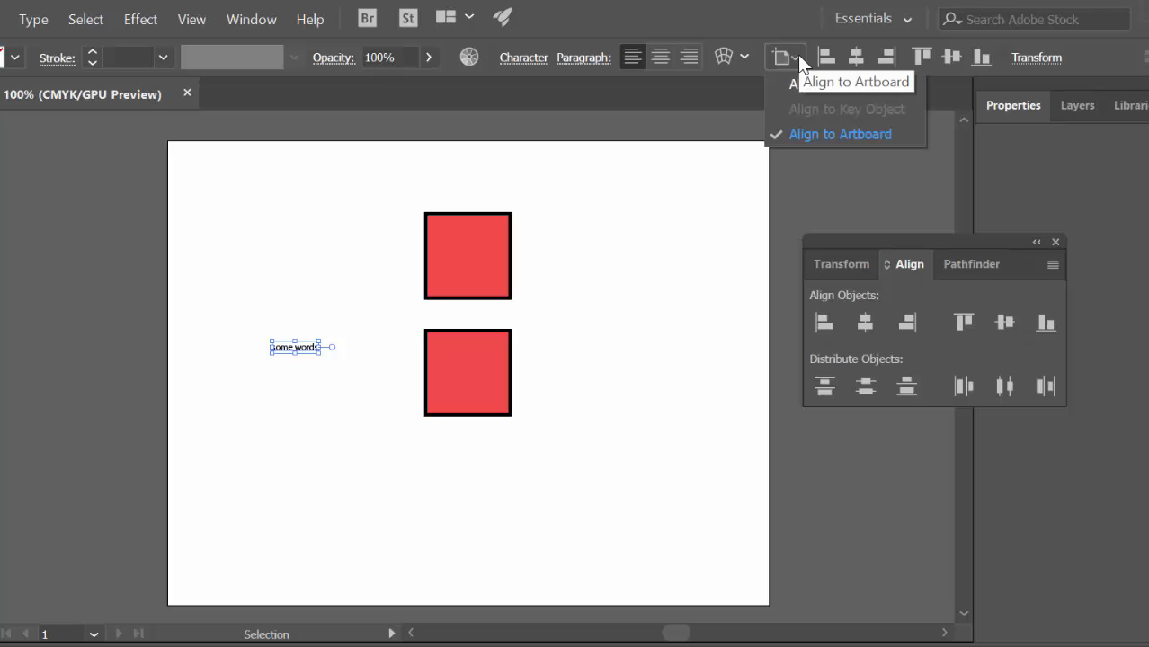
left_click(789, 56)
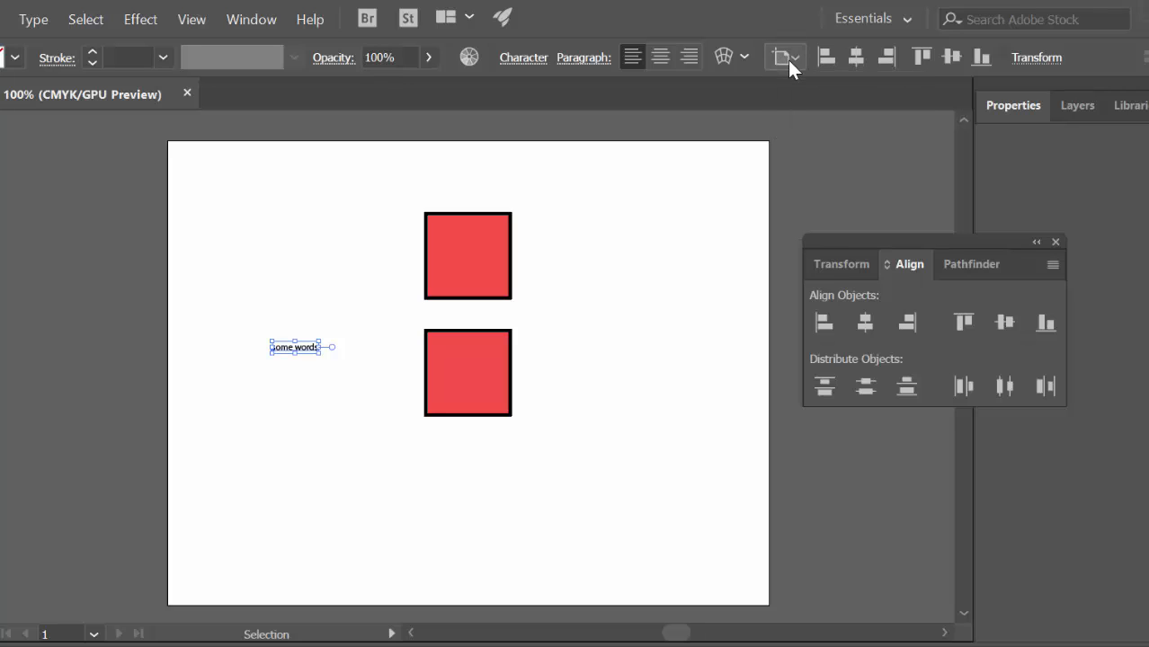
left_click(792, 56)
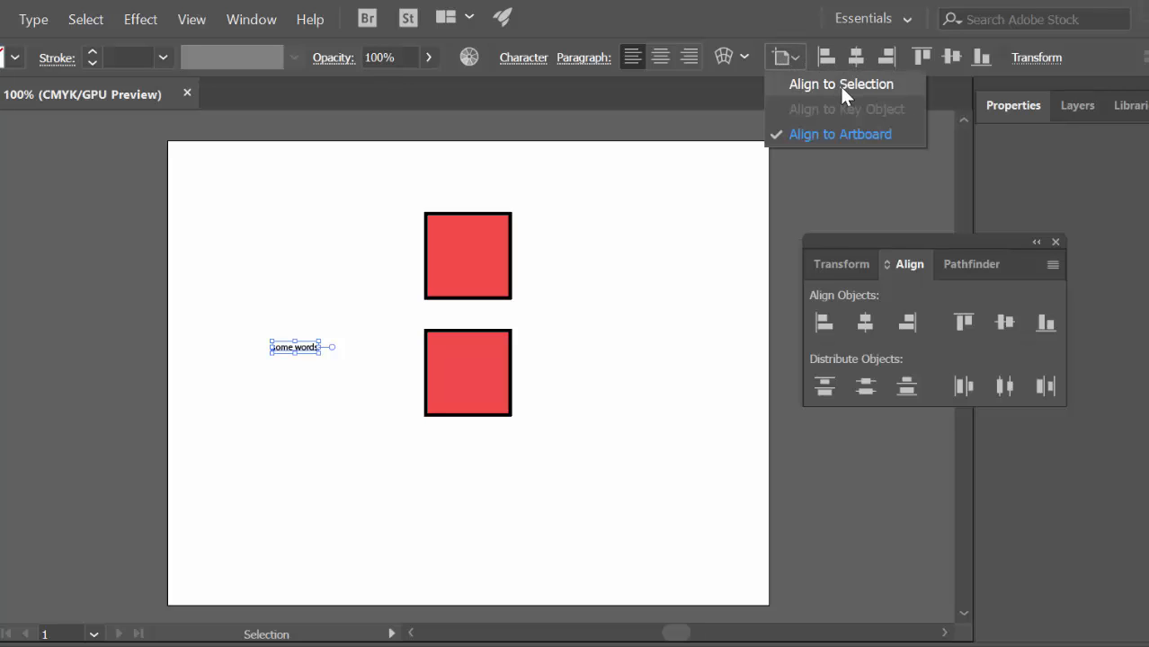
left_click(848, 137)
- Set the text and the lower square to align to the selection and centre them horizontally on each other
left_click(454, 382, "shift")
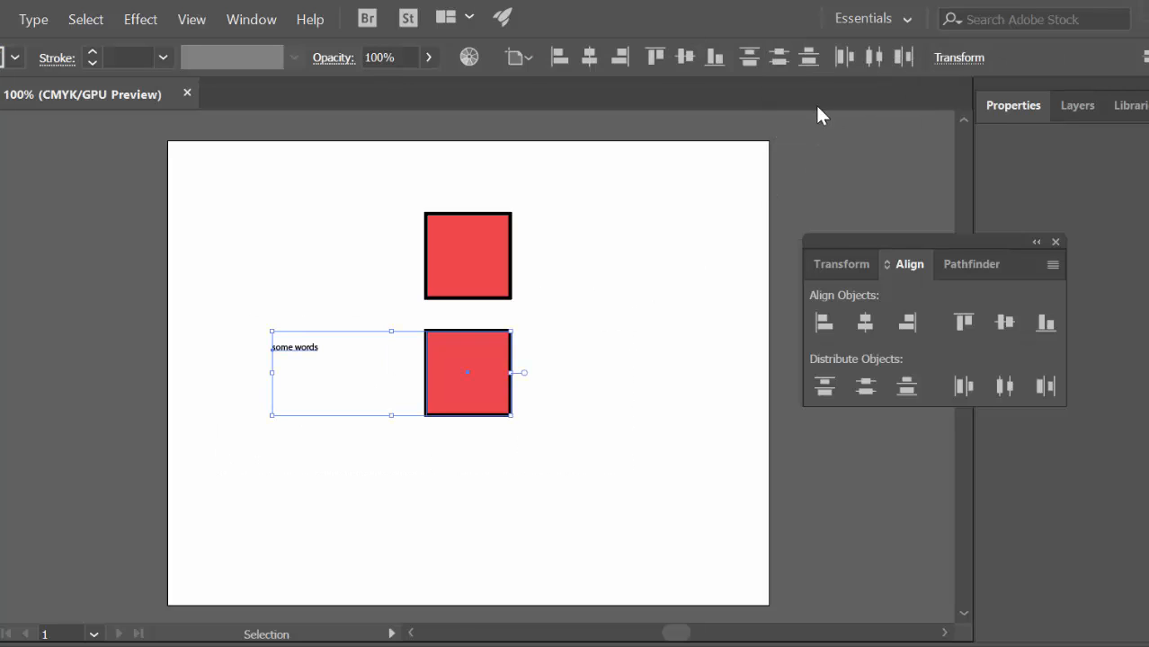
left_click(525, 57)
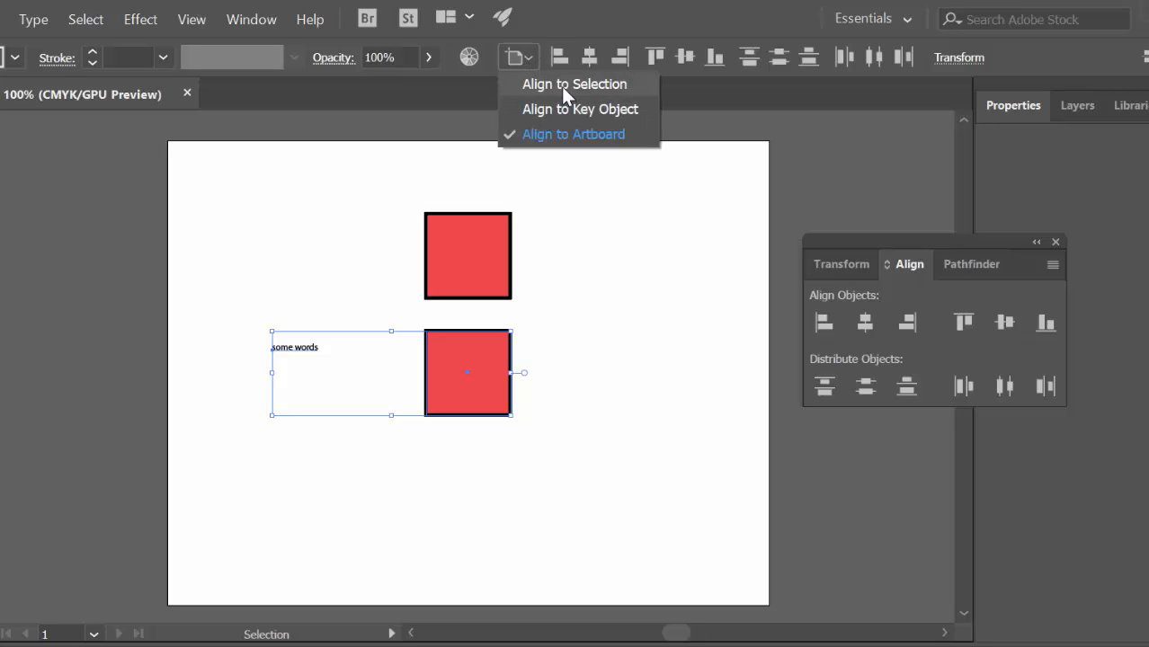
left_click(563, 87)
left_click(529, 57)
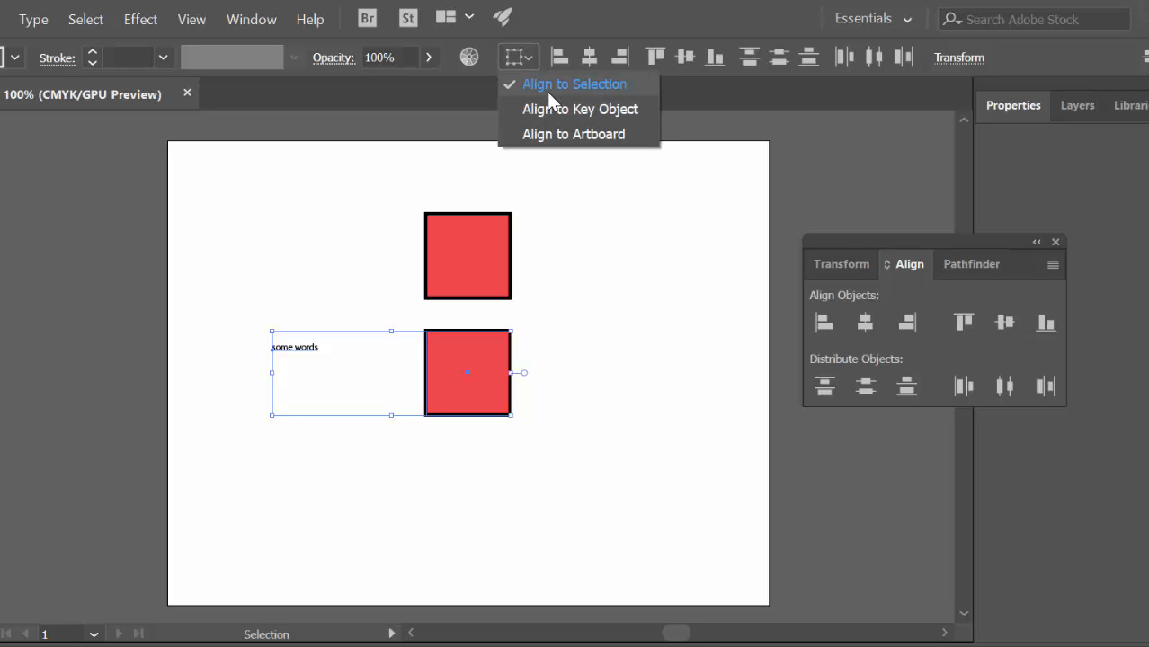
left_click(547, 90)
left_click(588, 57)
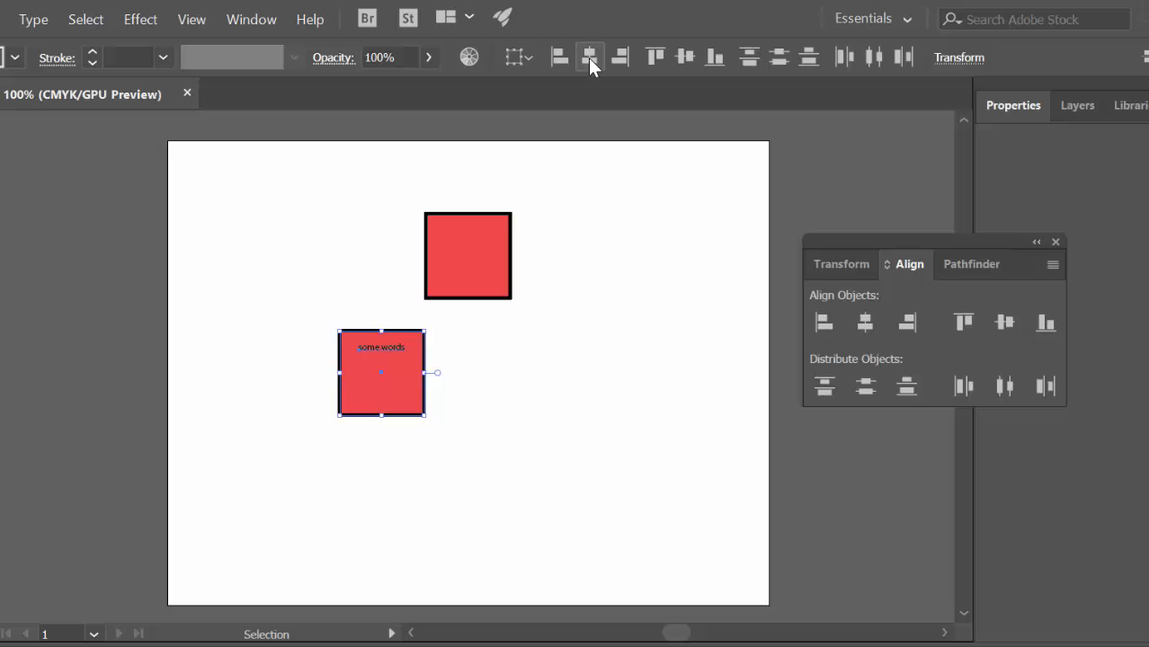
left_click(604, 324)
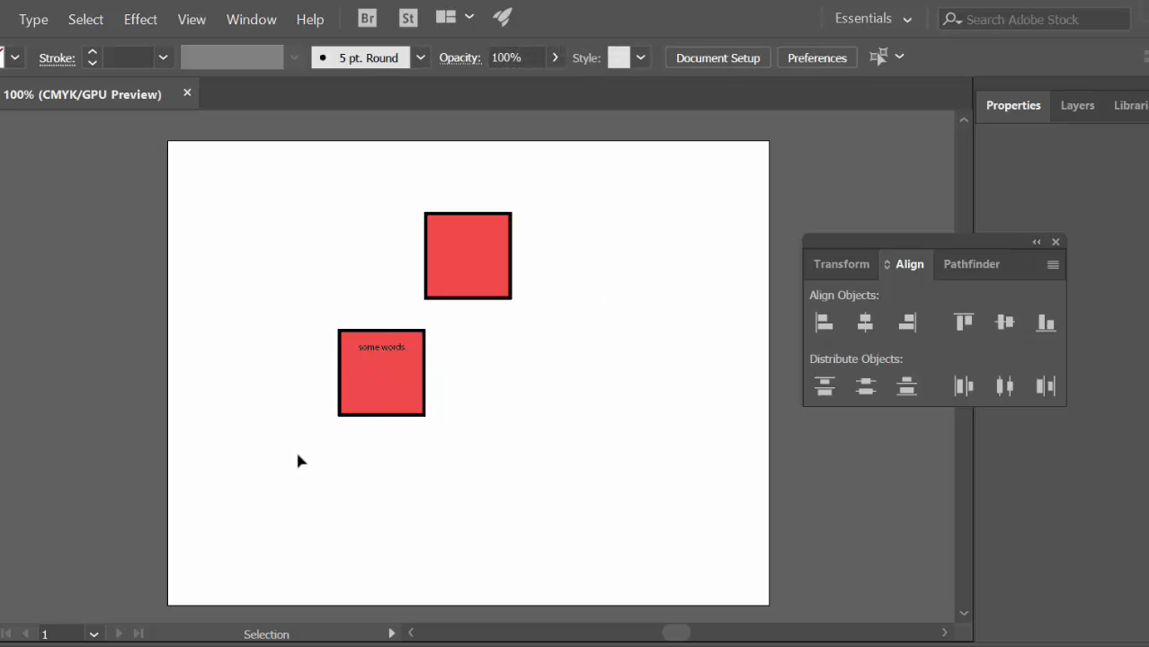
- Examine which alignment reference options are offered when only the lower square or only the text is selected
key("z")
left_click_drag(325, 321, 518, 410)
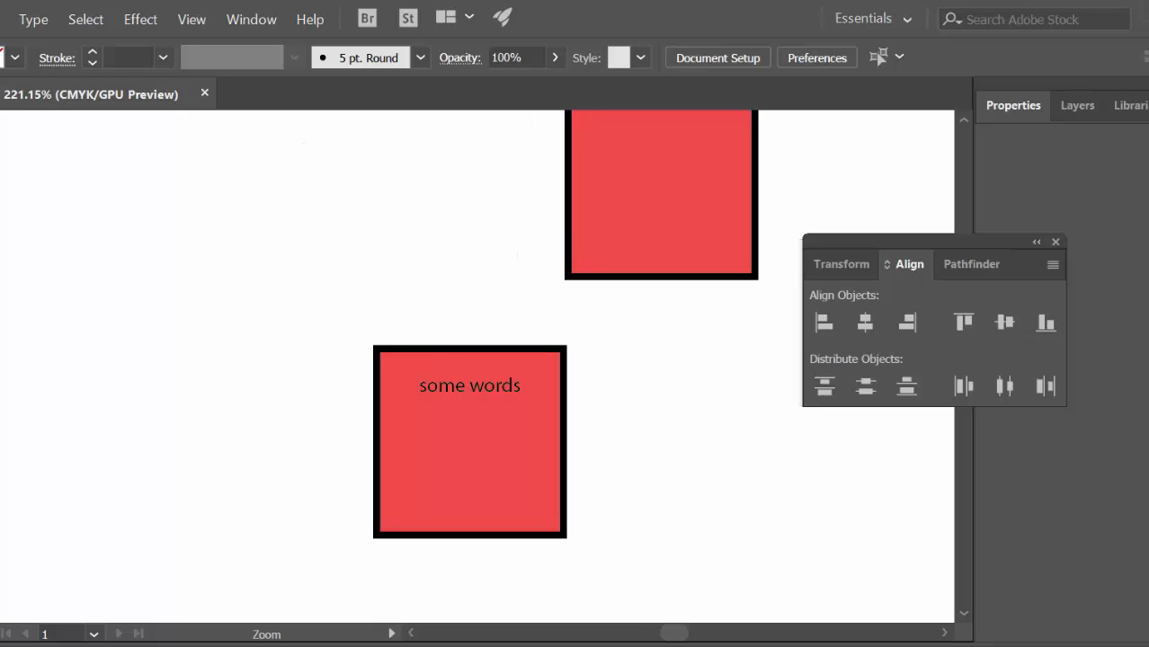
key("v")
left_click(414, 530)
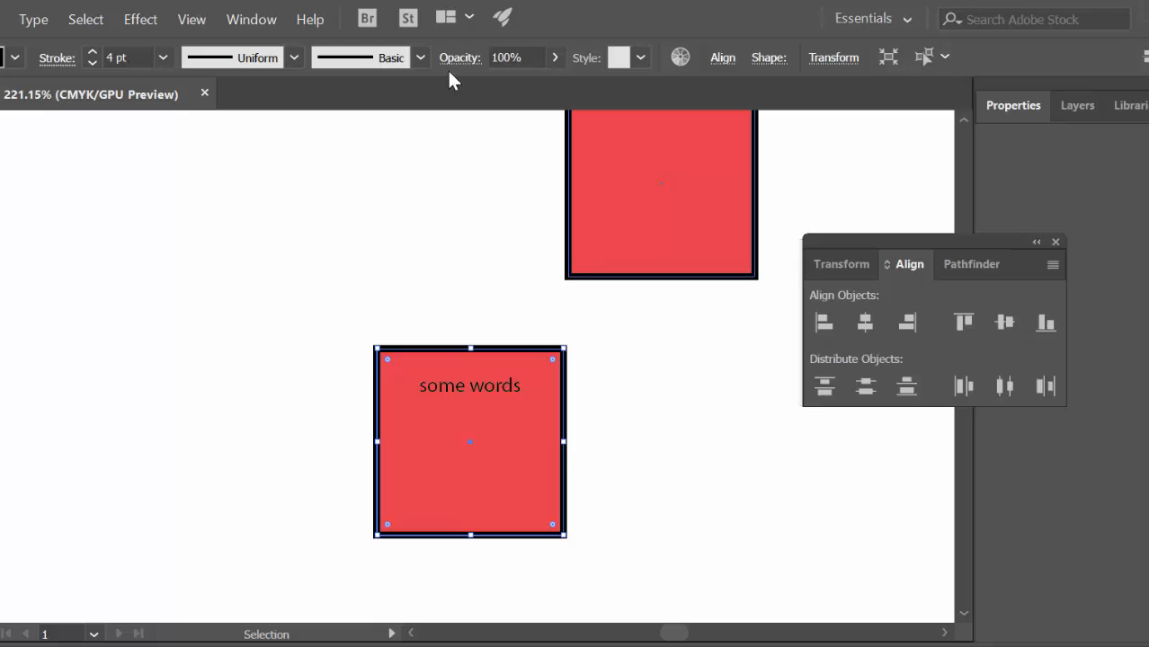
left_click(453, 315)
left_click(460, 396)
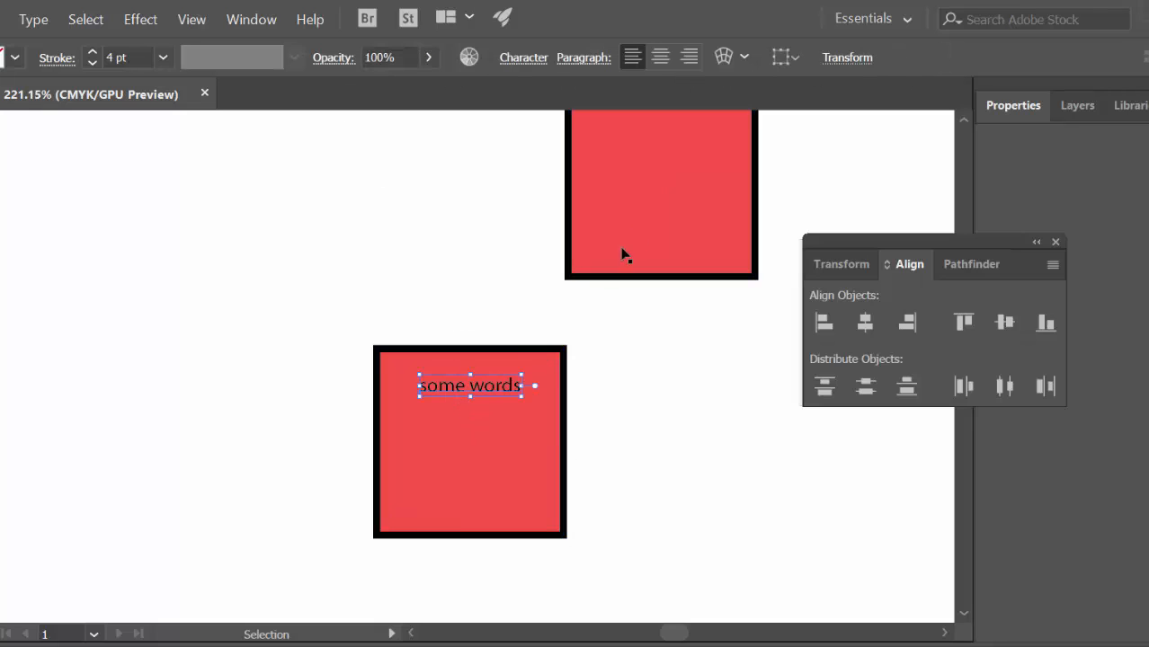
left_click(796, 62)
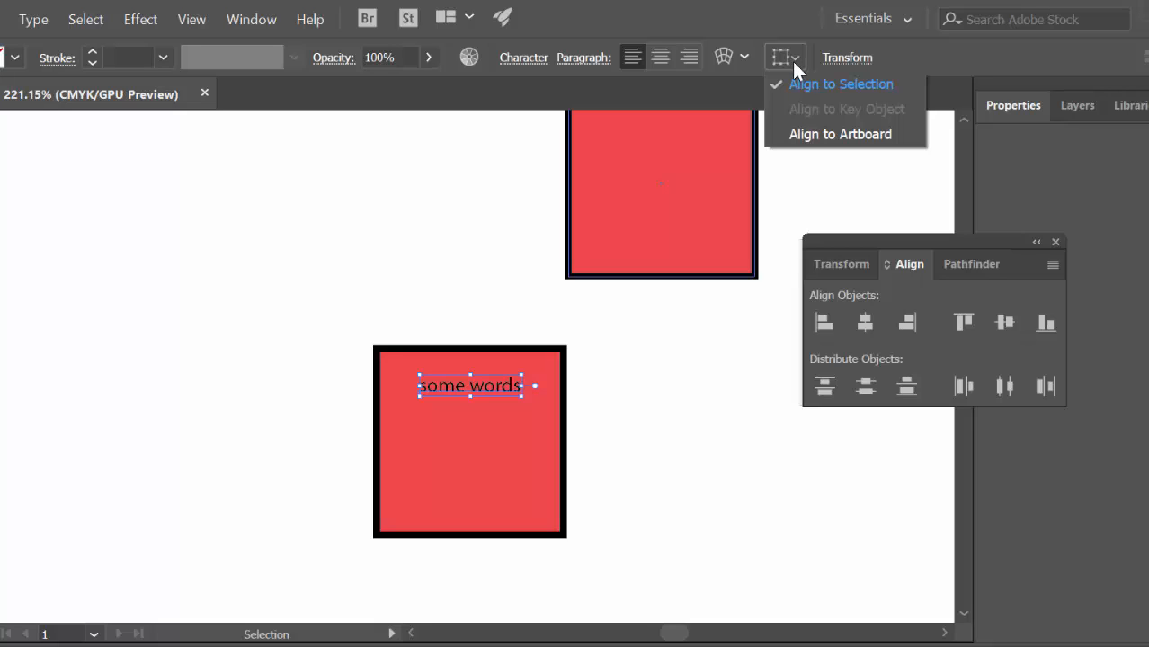
left_click(486, 217)
left_click(451, 322)
left_click(468, 396)
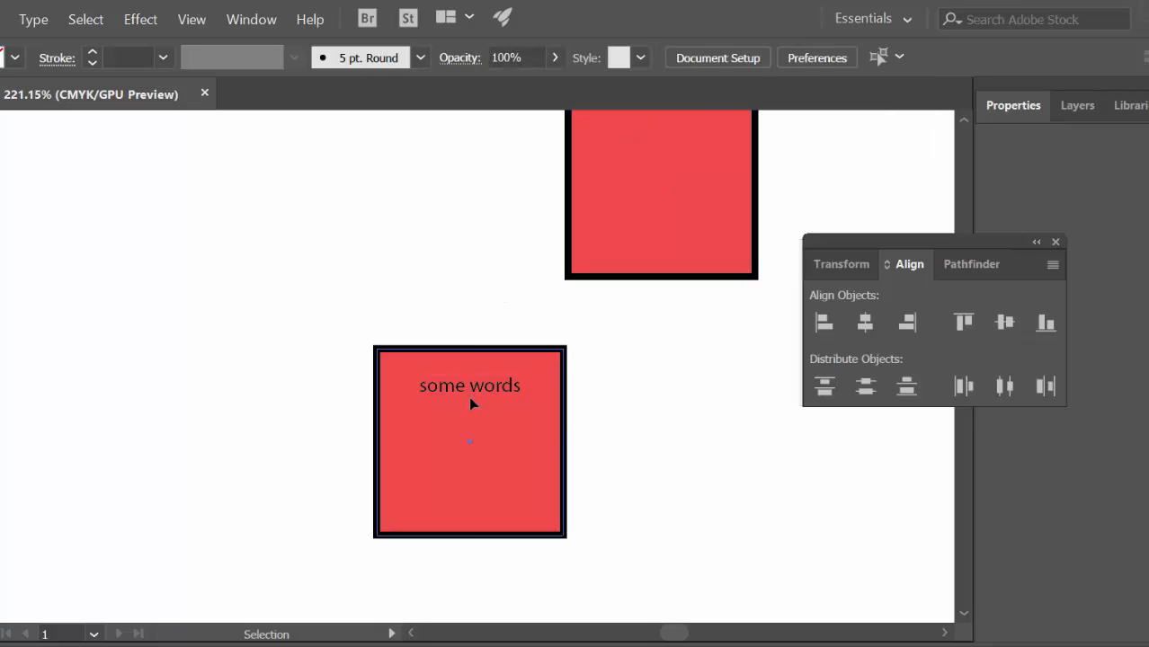
- Set the alignment reference to the artboard and centre both squares and the text horizontally on it
left_click(494, 387)
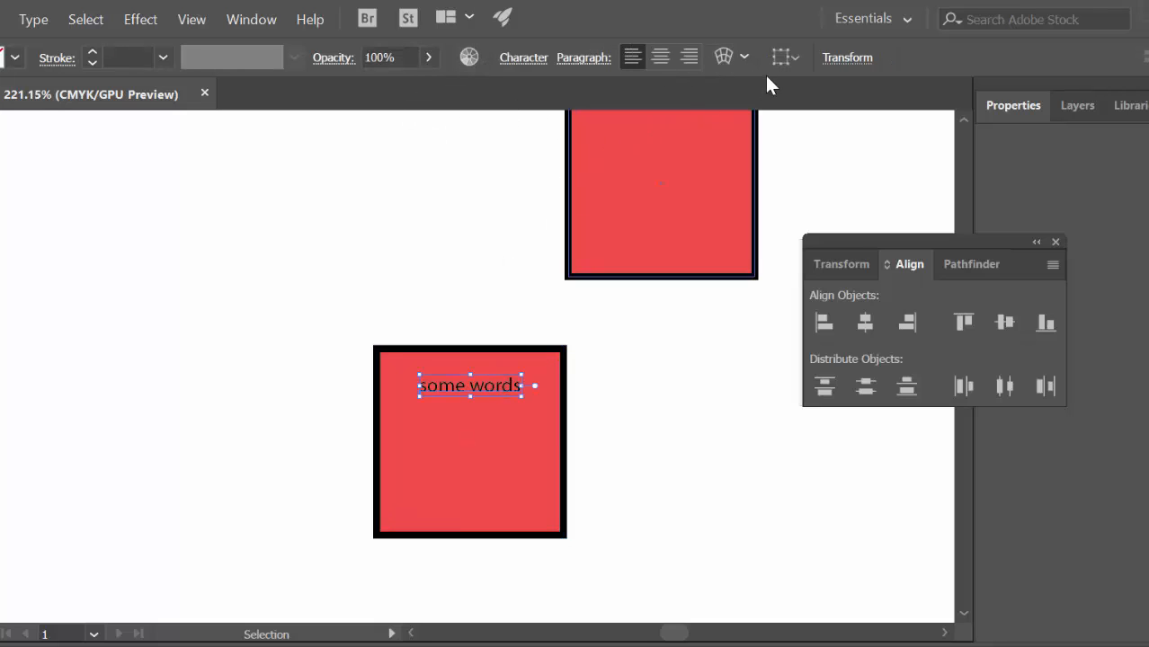
left_click(785, 59)
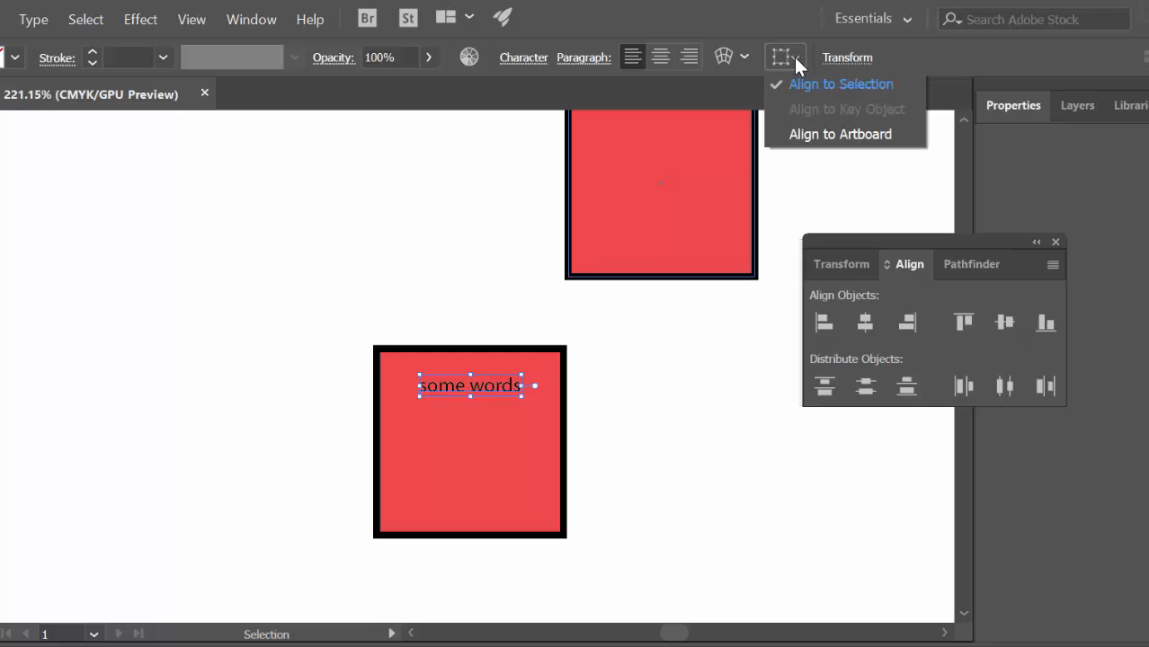
left_click(812, 137)
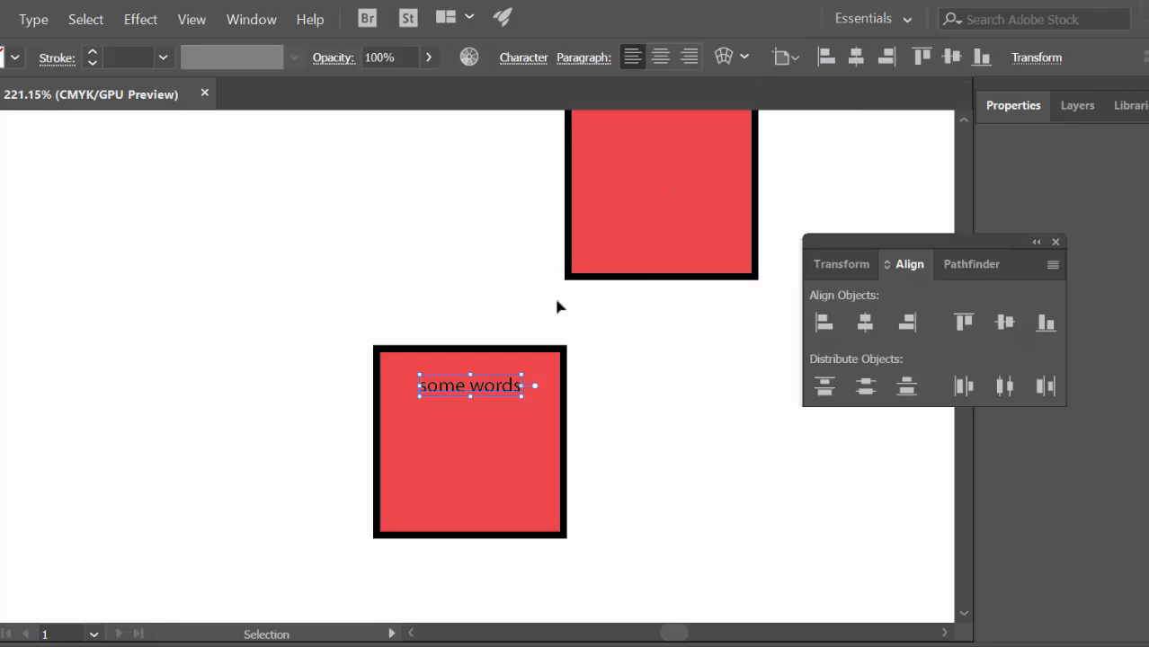
left_click_drag(322, 200, 803, 499)
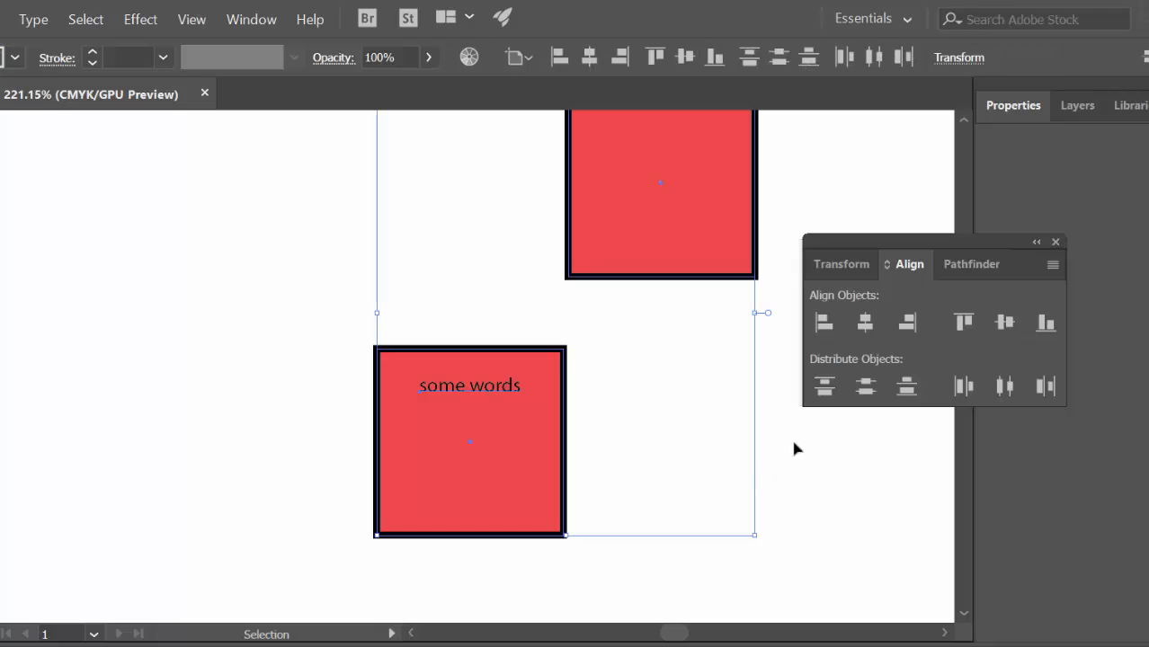
left_click(862, 323)
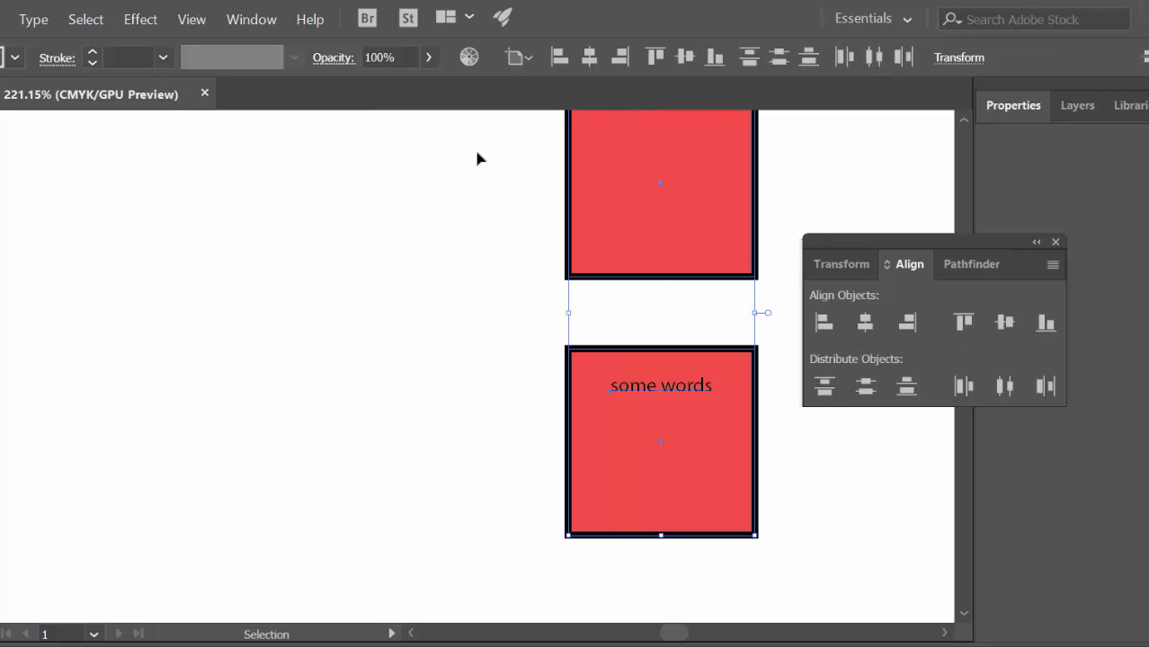
- Offset the lower square and the text sideways, and centre both squares and the text horizontally using Align to Selection
left_click(530, 59)
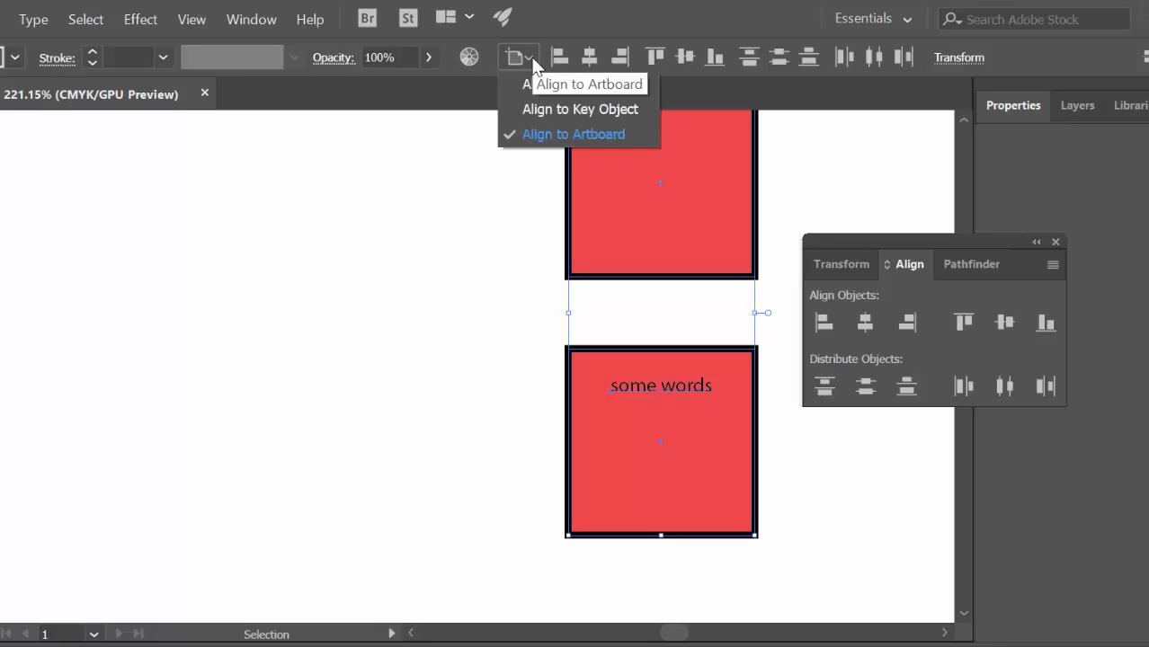
left_click(540, 83)
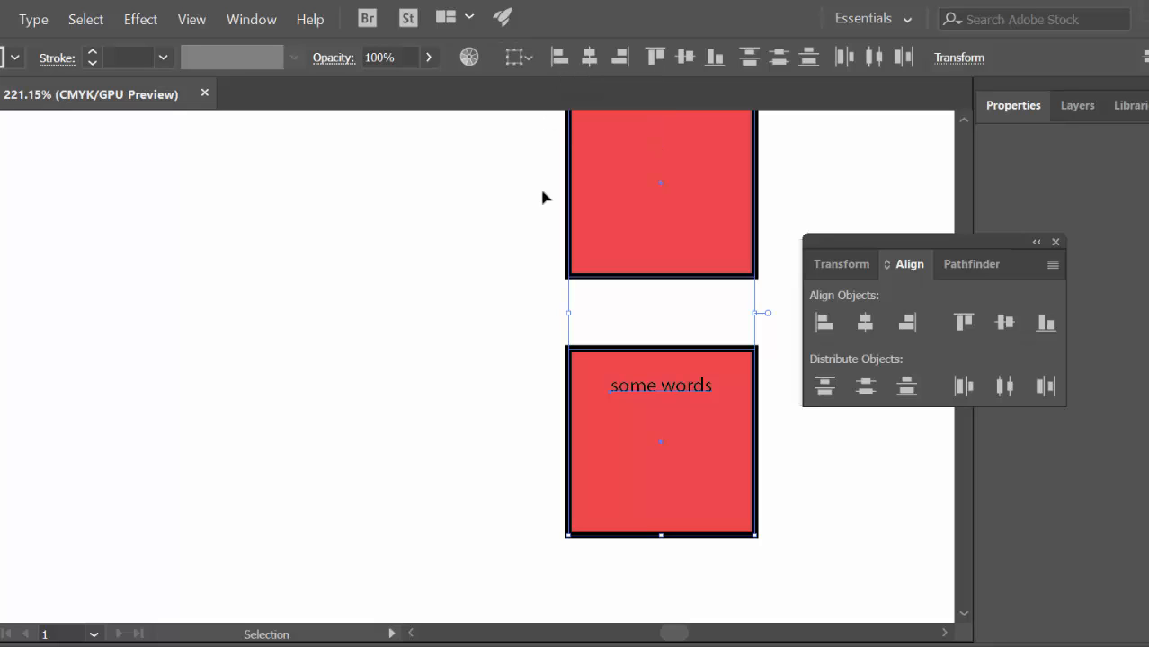
left_click(505, 483)
left_click_drag(603, 500, 171, 462)
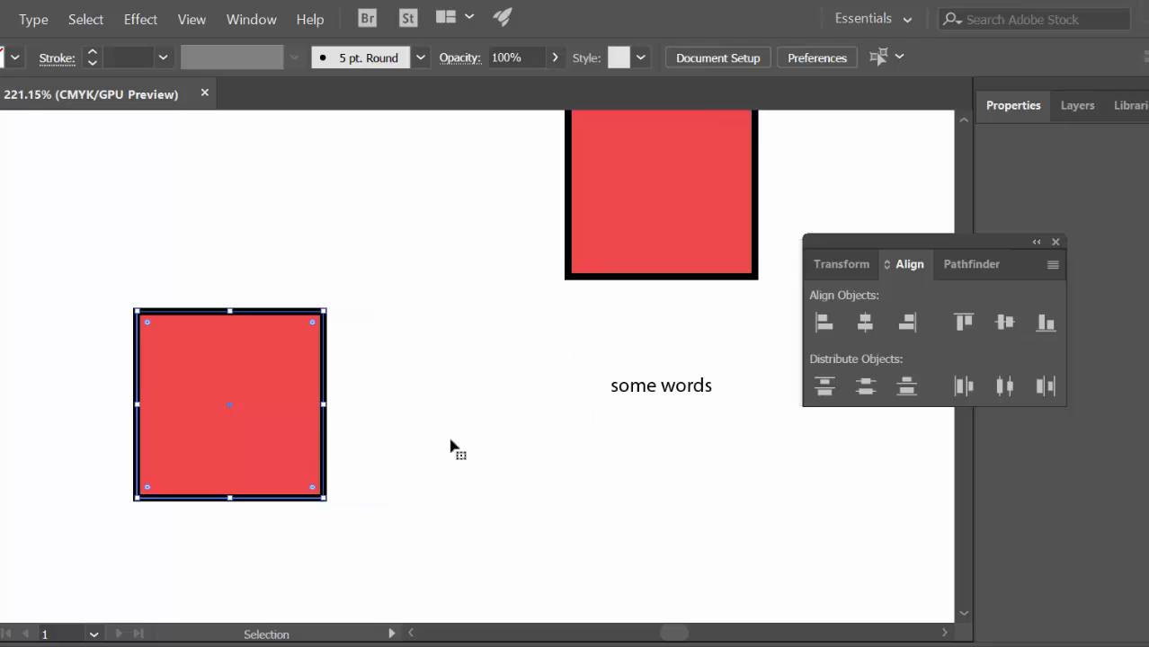
left_click_drag(654, 395, 436, 376)
left_click_drag(121, 192, 806, 479)
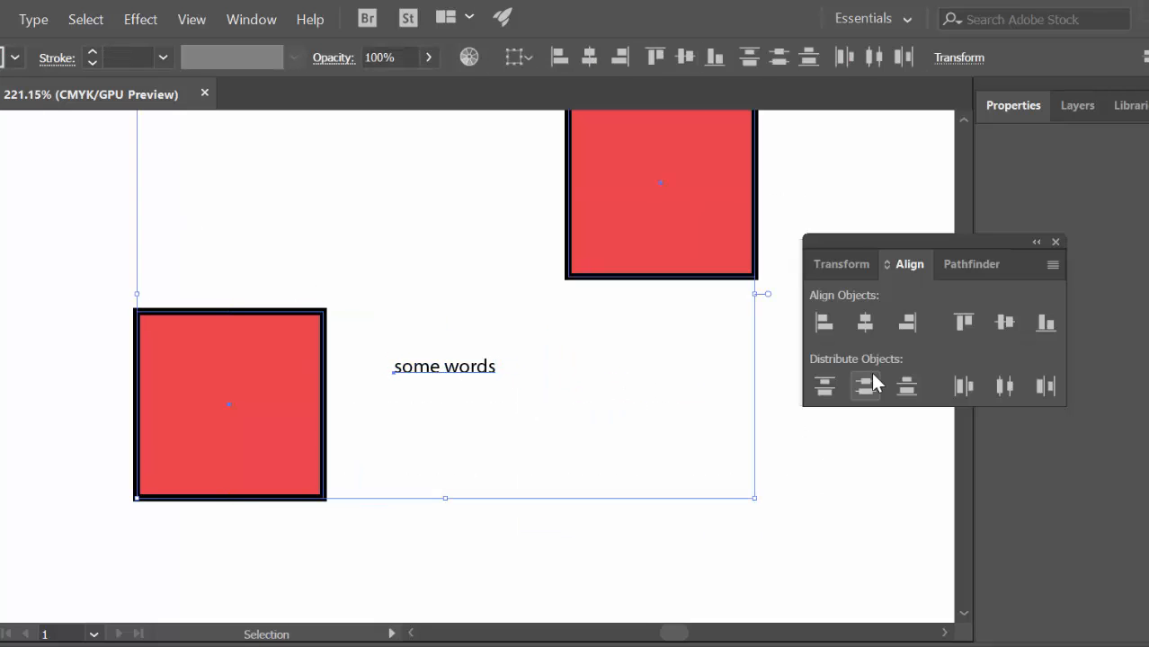
left_click(865, 325)
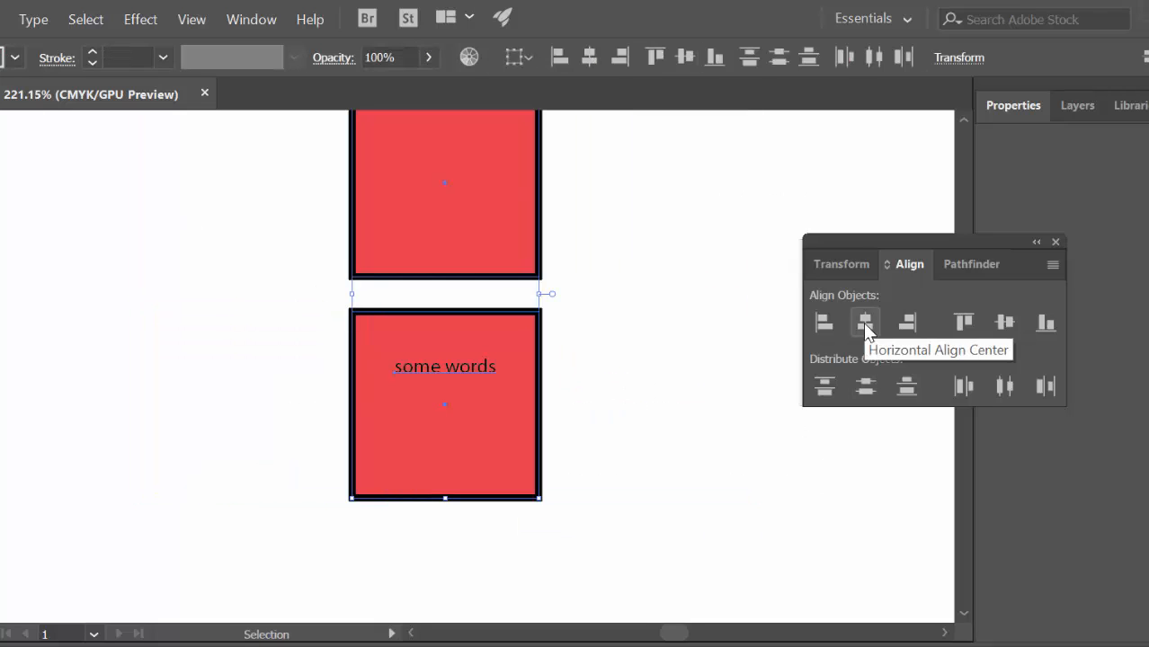
left_click(530, 58)
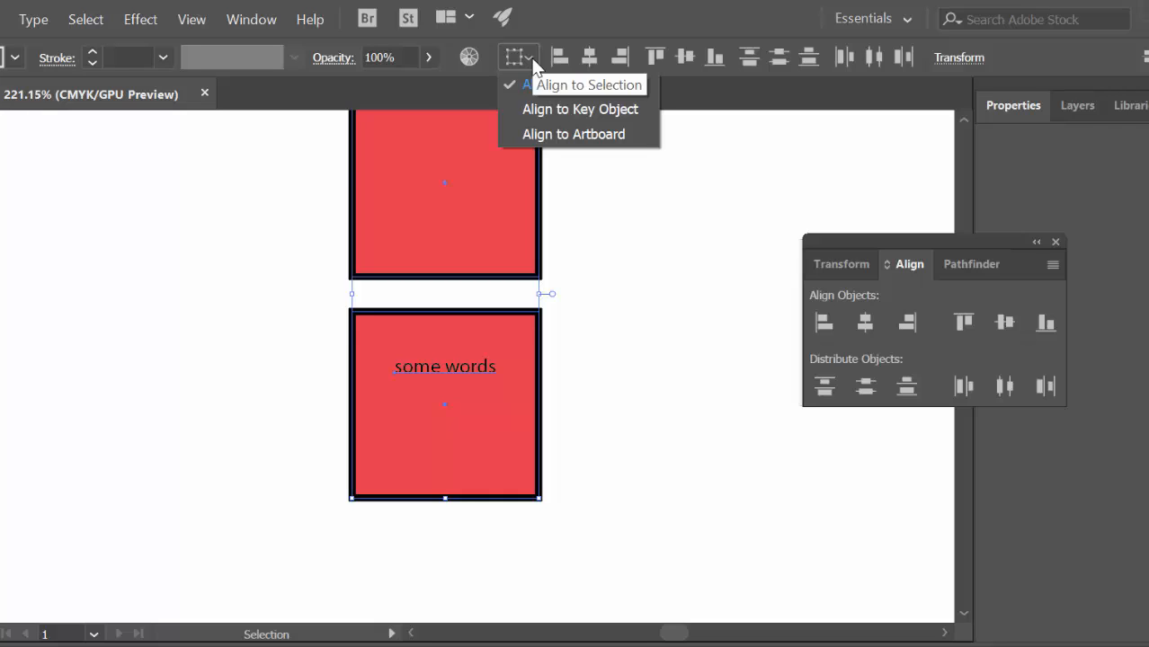
left_click(568, 42)
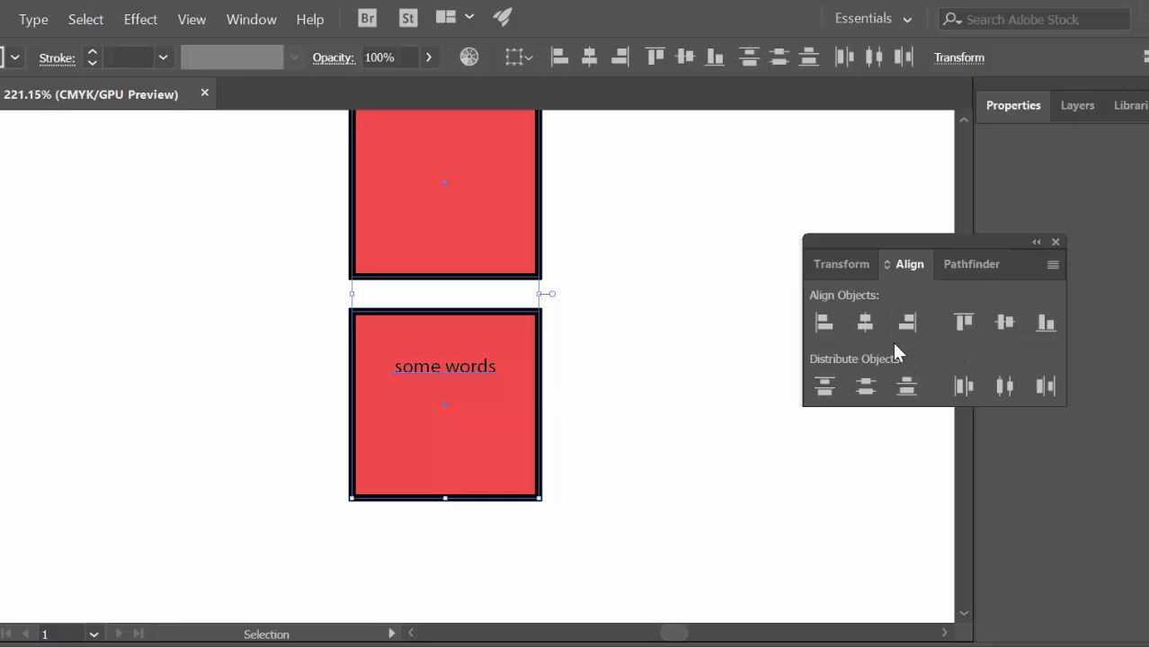
left_click(480, 447)
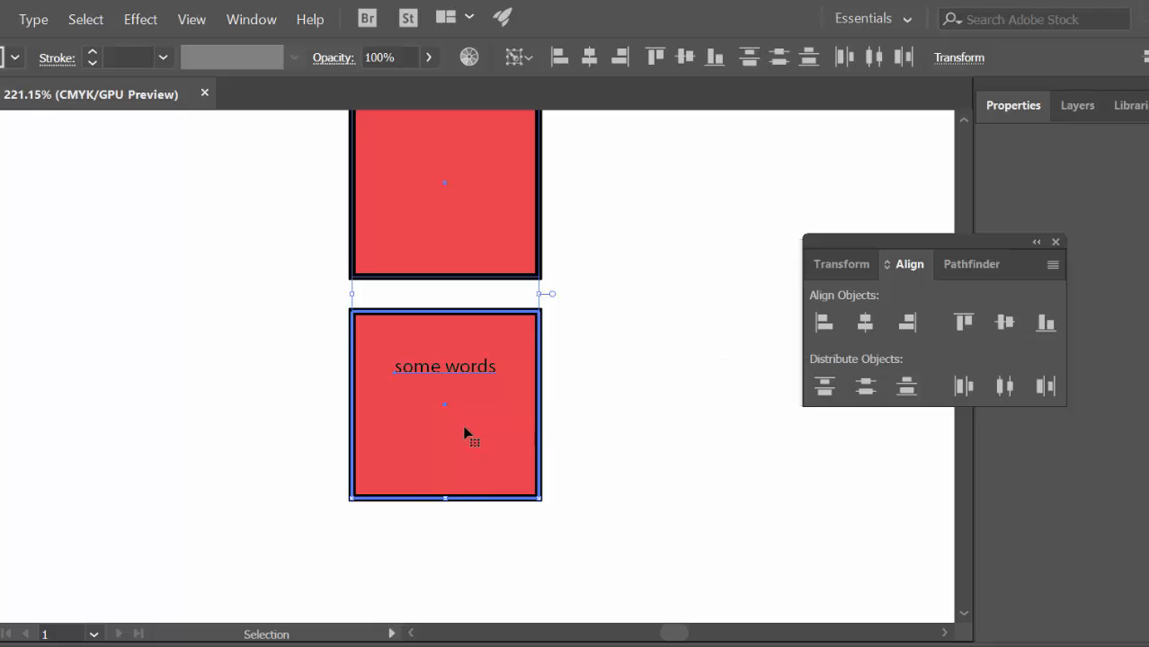
left_click(442, 372)
left_click(627, 364)
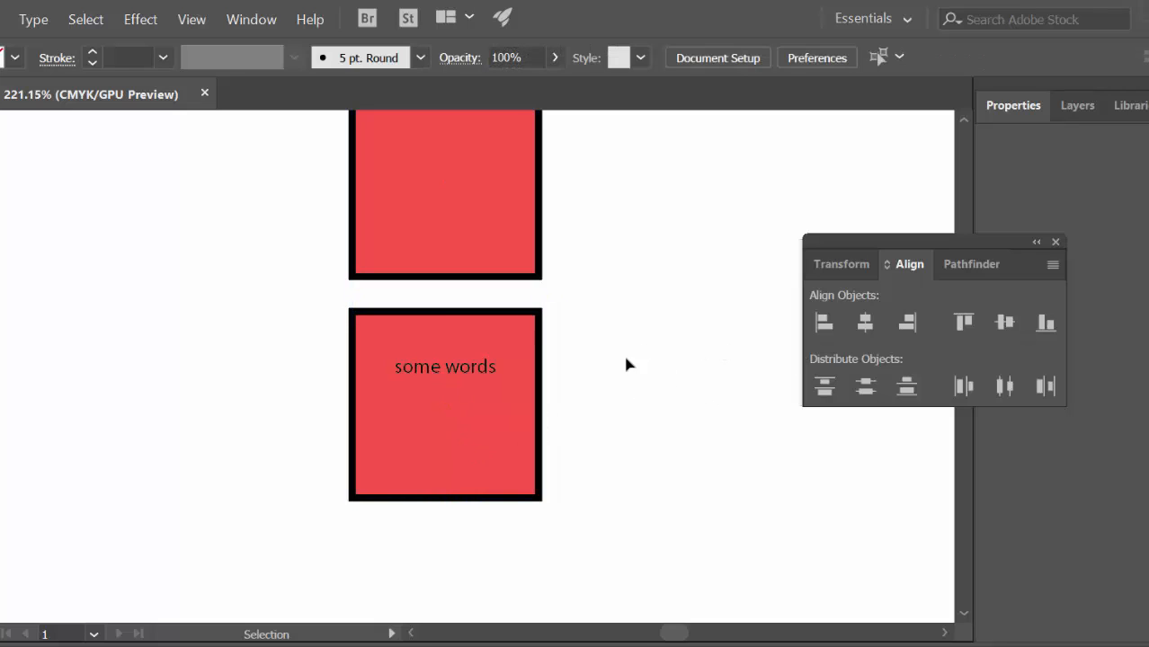
- Select the lower square with its text, try left and right alignment, and centre them horizontally on each other
left_click(436, 433)
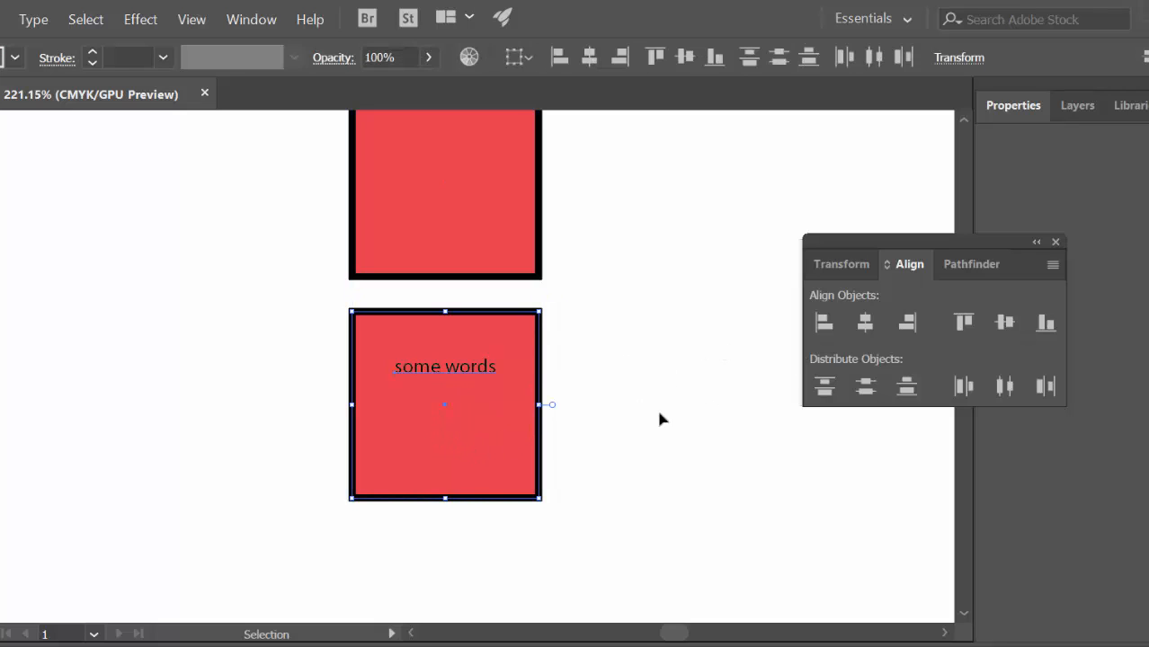
left_click(824, 328)
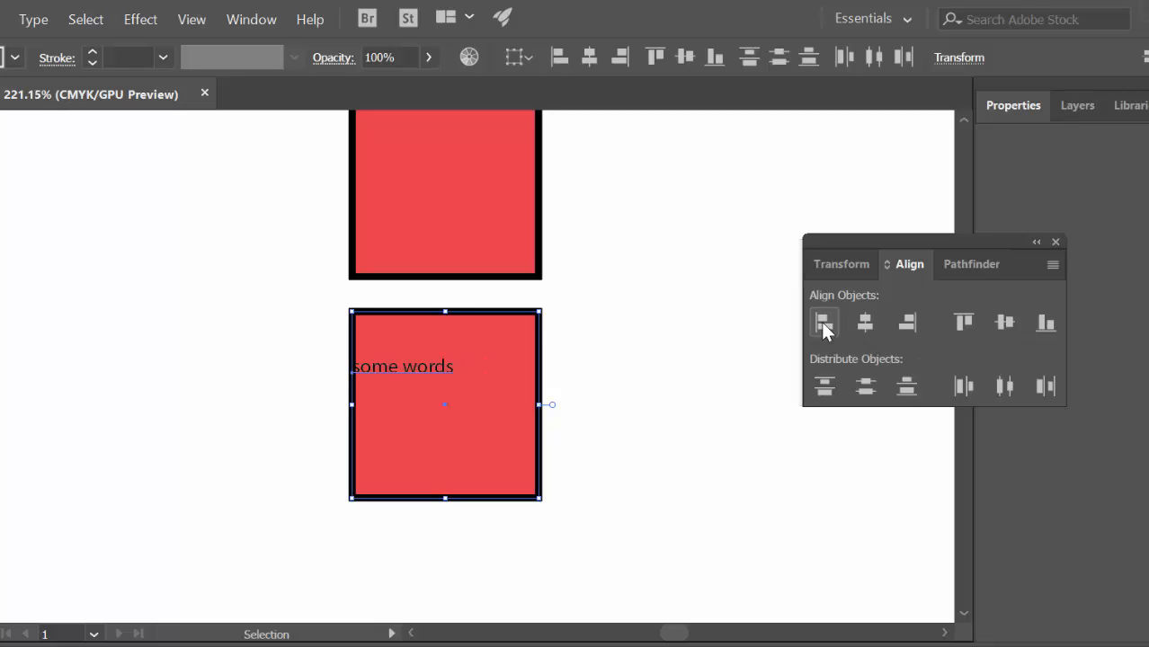
left_click(910, 325)
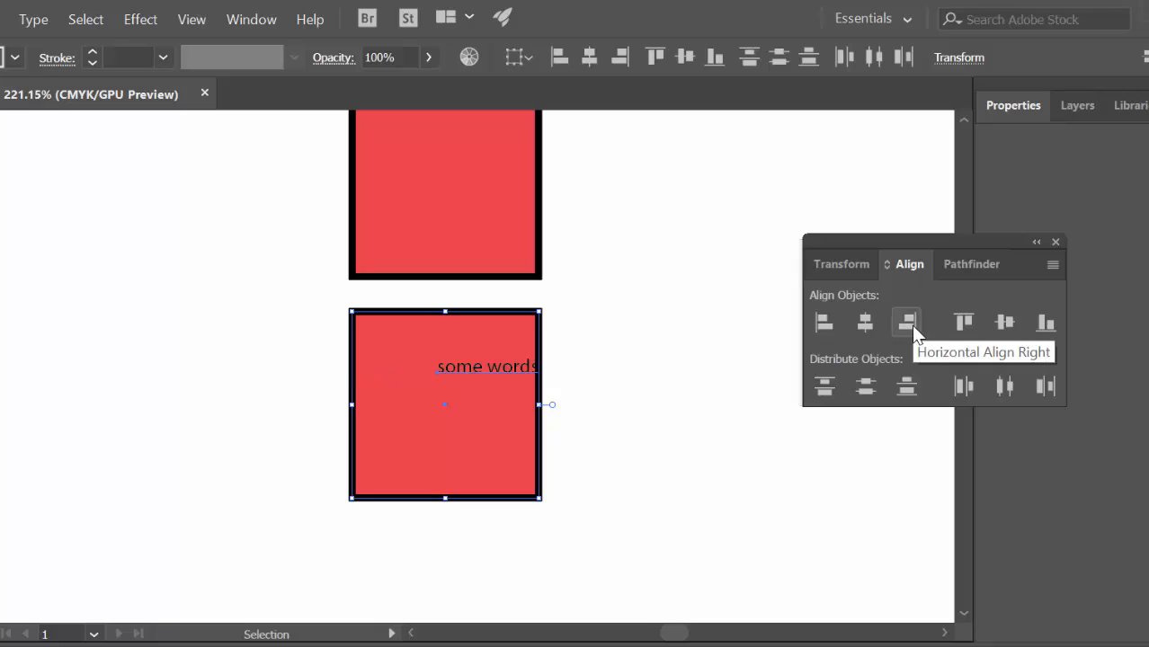
left_click(867, 318)
- Try top and bottom alignment on the lower square and its text, and centre them vertically on each other
left_click(964, 324)
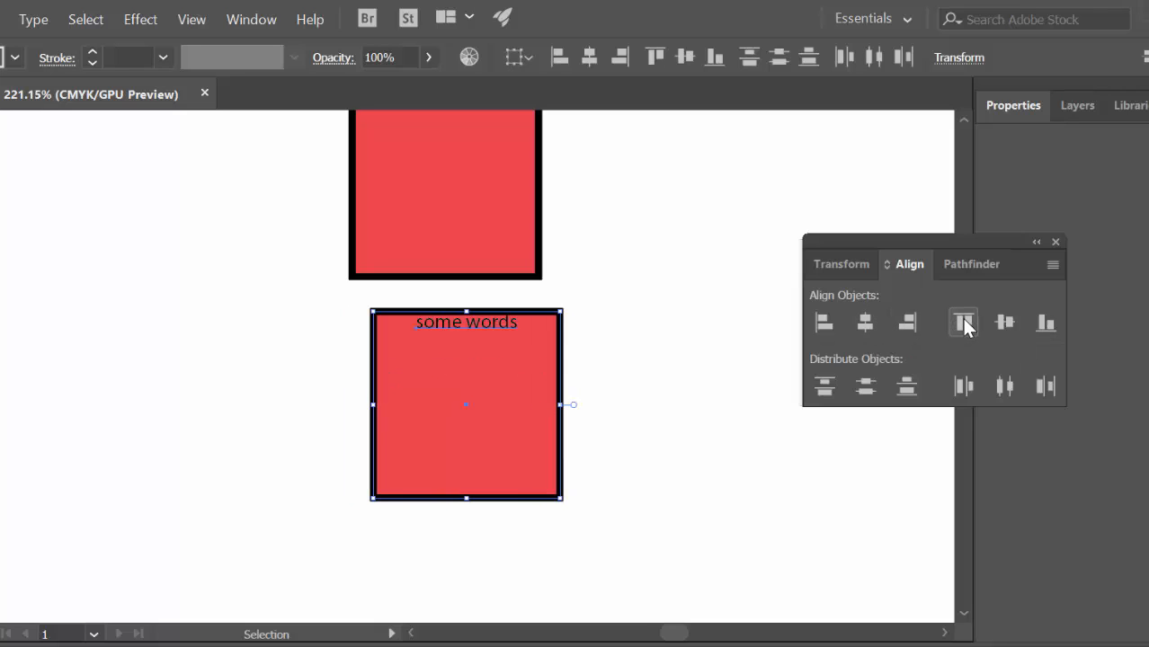
left_click(1043, 326)
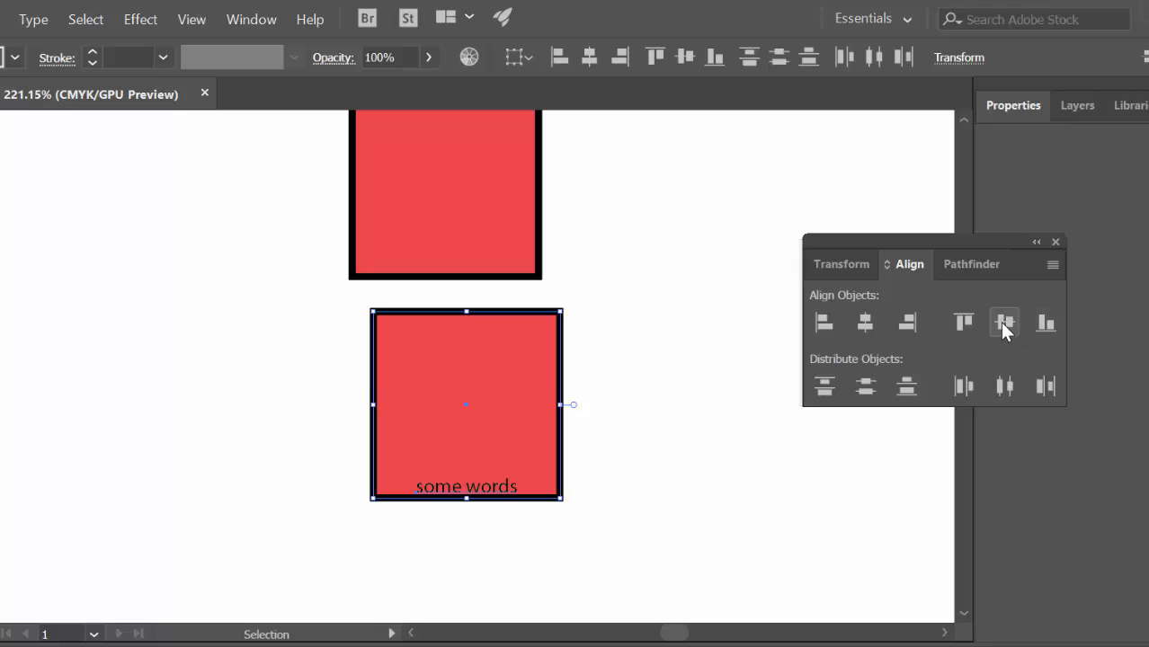
left_click(1003, 324)
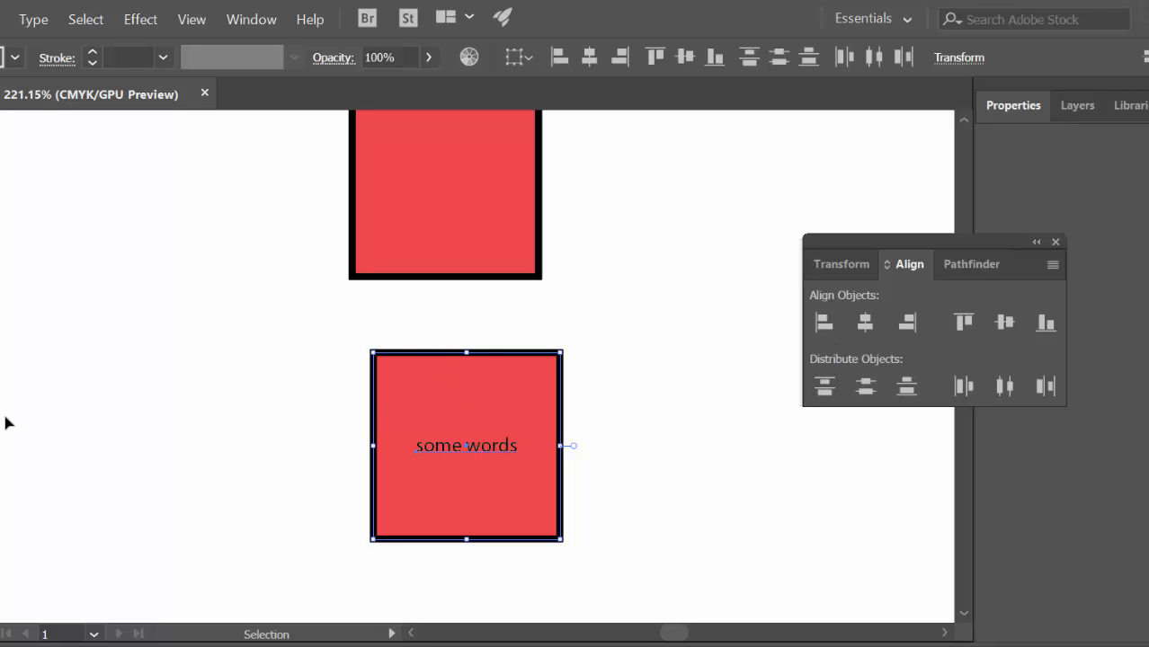
- Duplicate the upper square five times across the artboard, and shift the original up and the far-right copy down
key("ctrl+0")
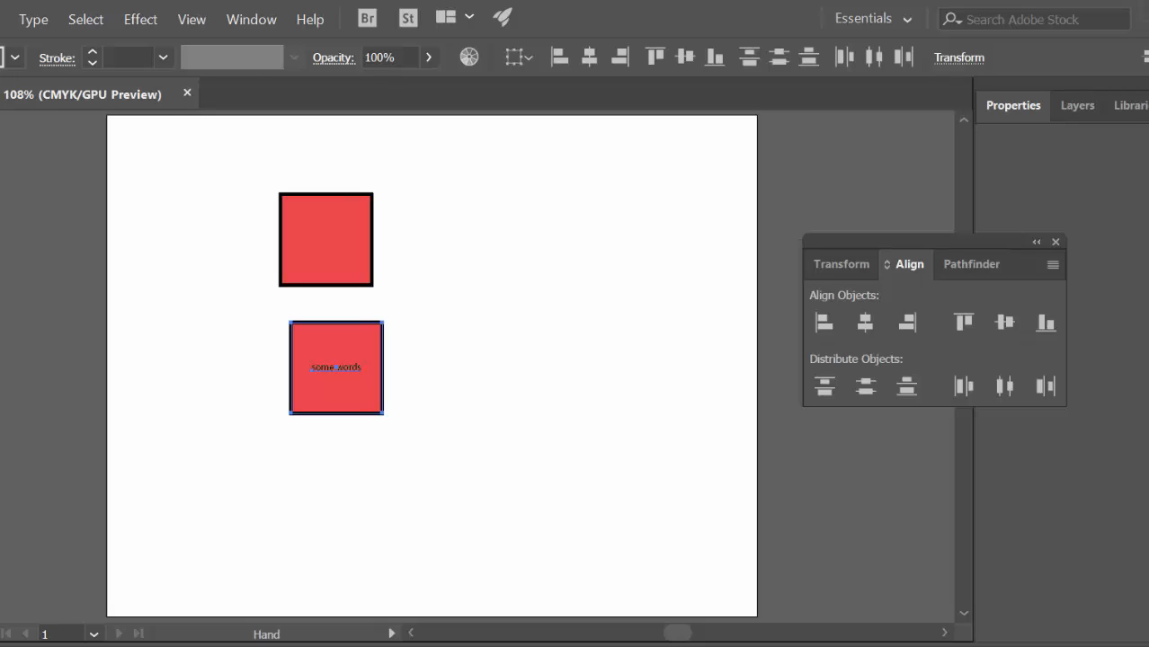
left_click_drag(0, 325, 154, 302)
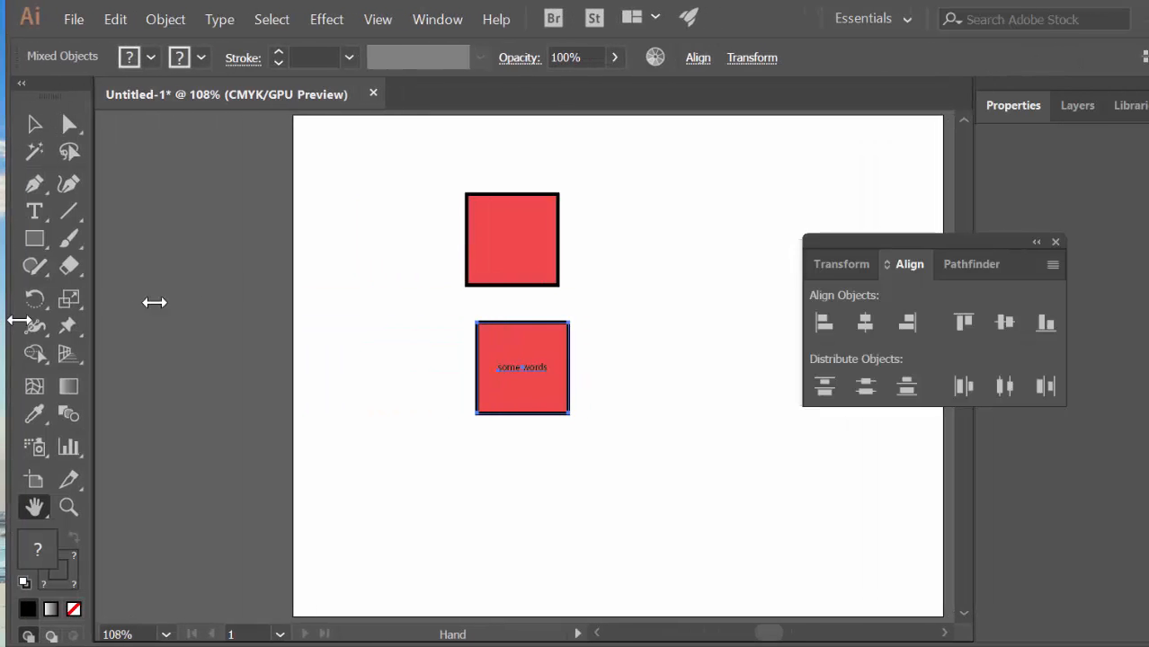
left_click(33, 123)
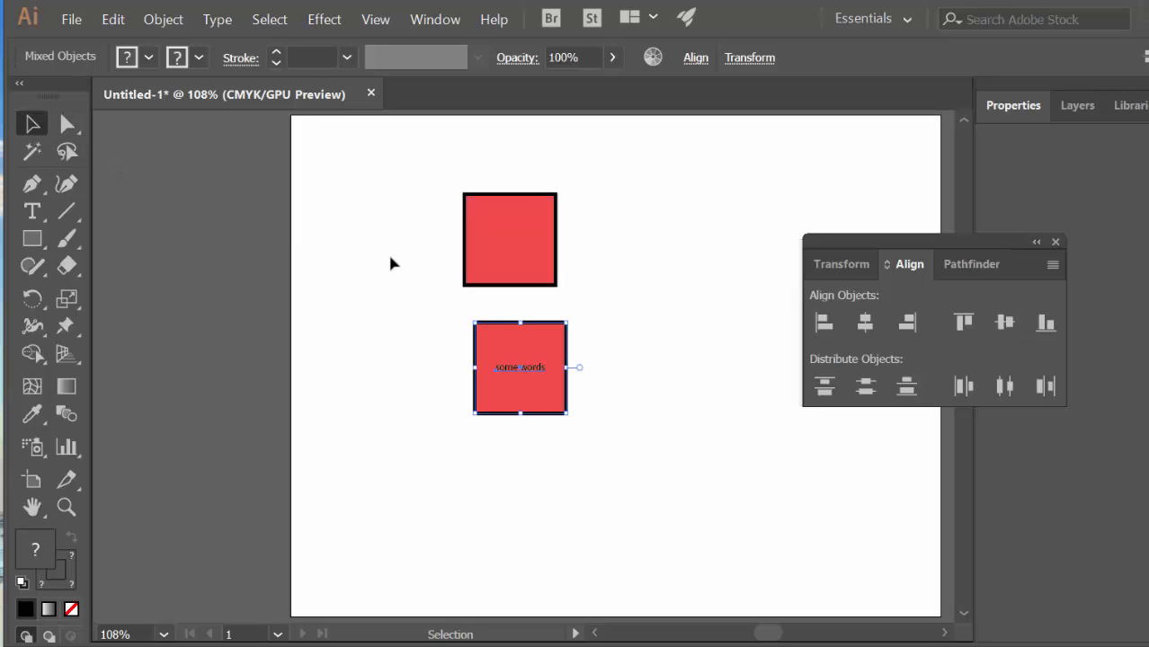
left_click_drag(512, 245, 801, 497, "alt")
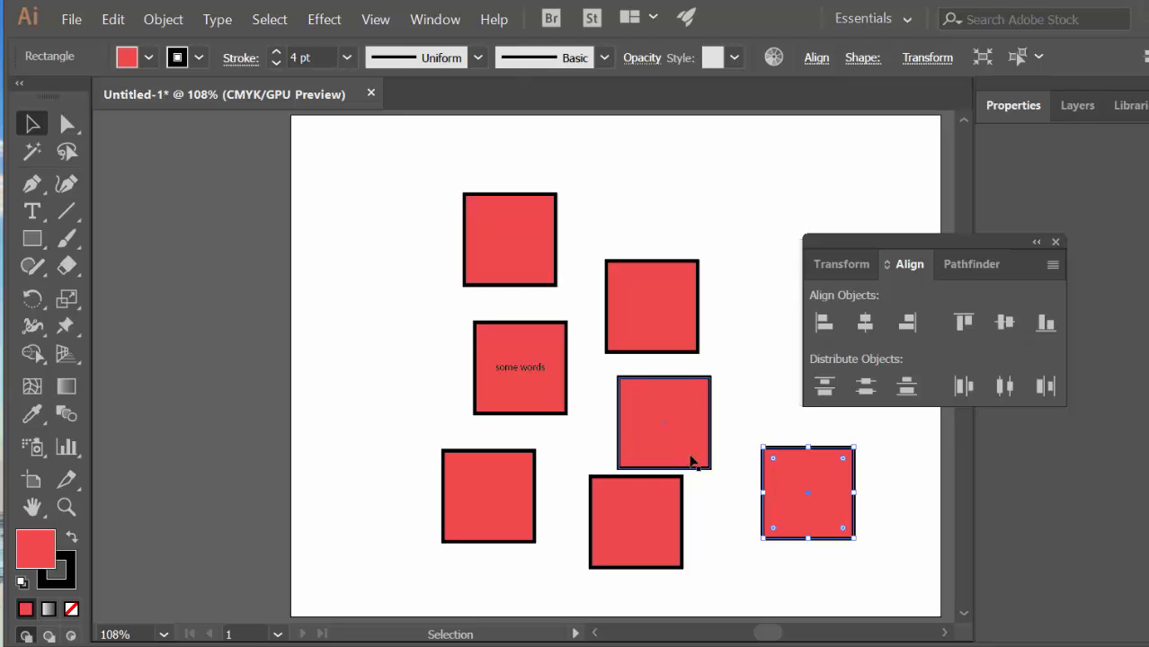
left_click_drag(526, 275, 487, 214)
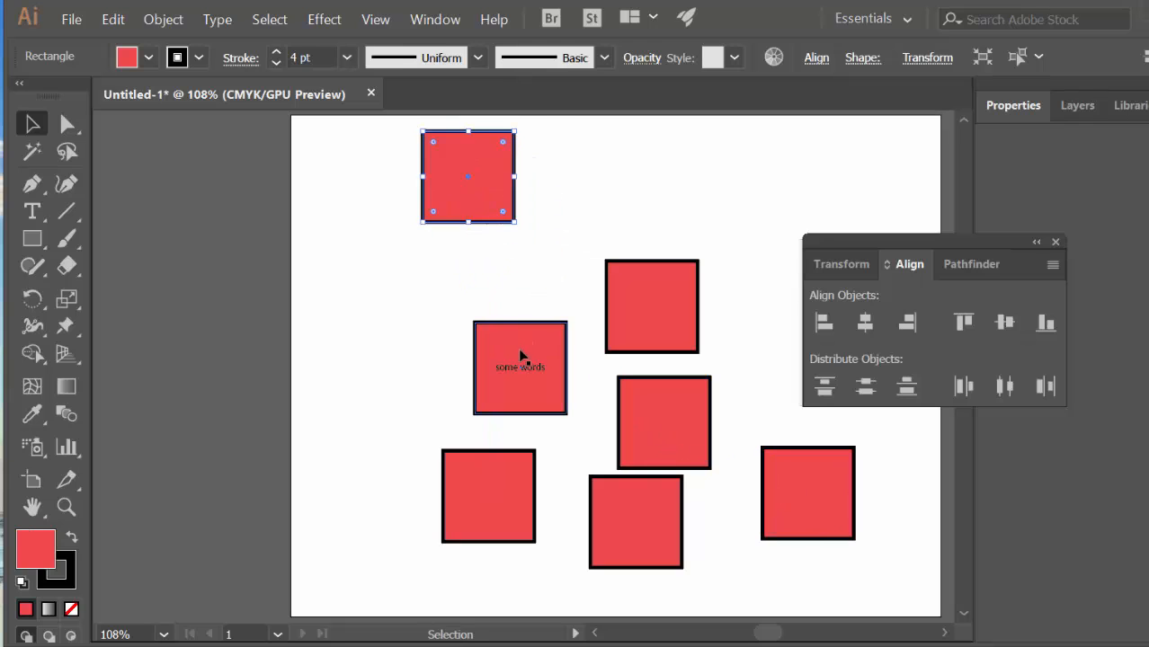
left_click_drag(828, 513, 828, 535)
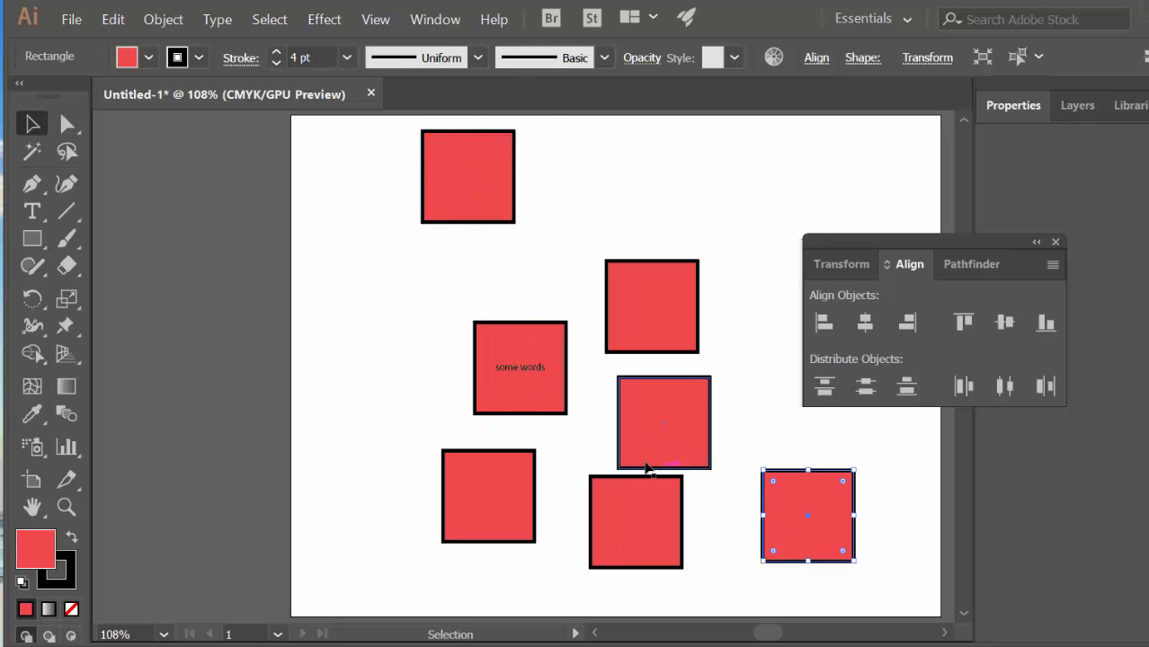
- Delete the middle copy, the square with the text, and the lower-left square so that four squares remain
left_click(657, 442)
key("Delete")
left_click_drag(405, 306, 566, 414)
key("Delete")
left_click(519, 460)
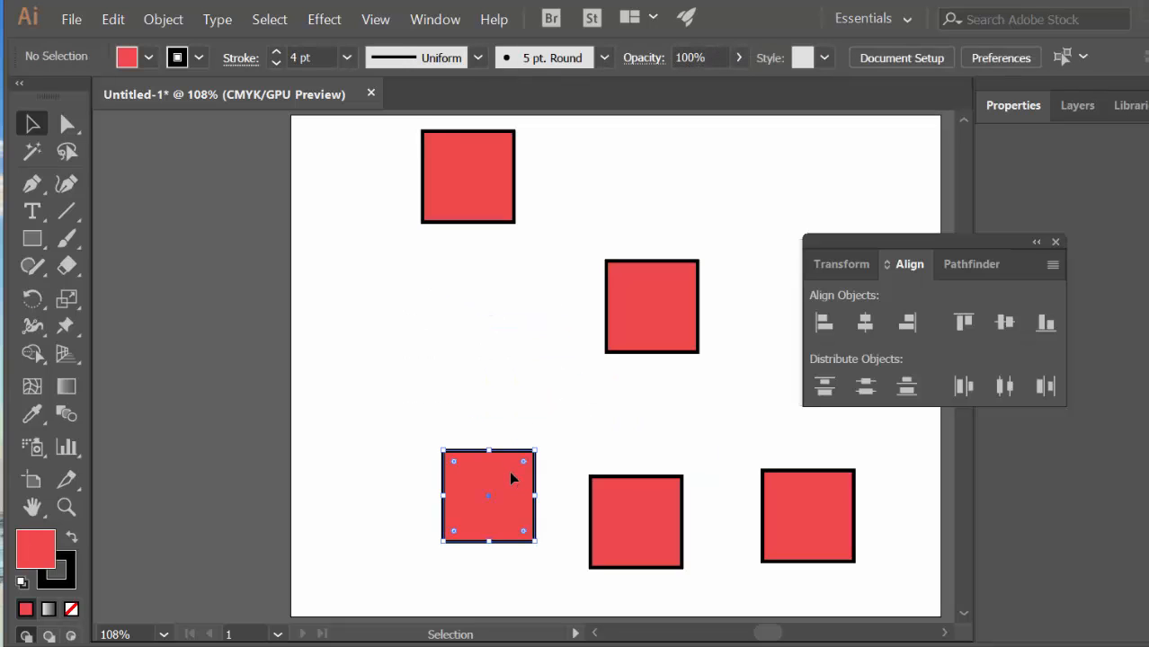
key("Delete")
- Distribute all four squares vertically by their top edges and horizontally by their left edges, relative to the selection
left_click_drag(331, 154, 802, 601)
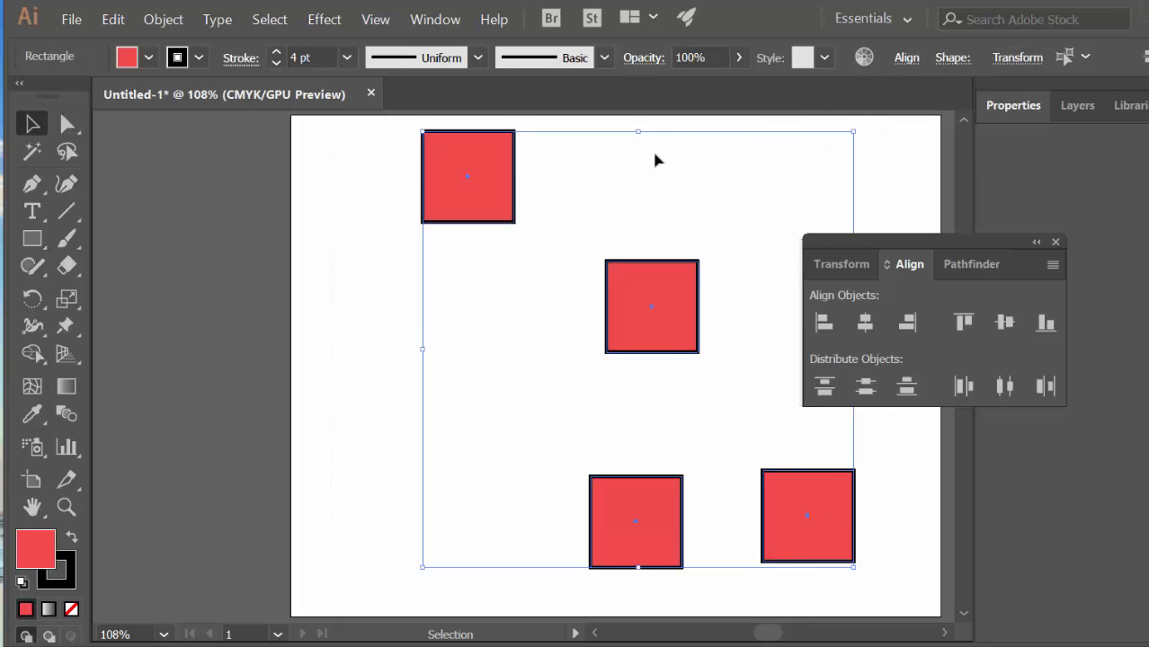
left_click(905, 60)
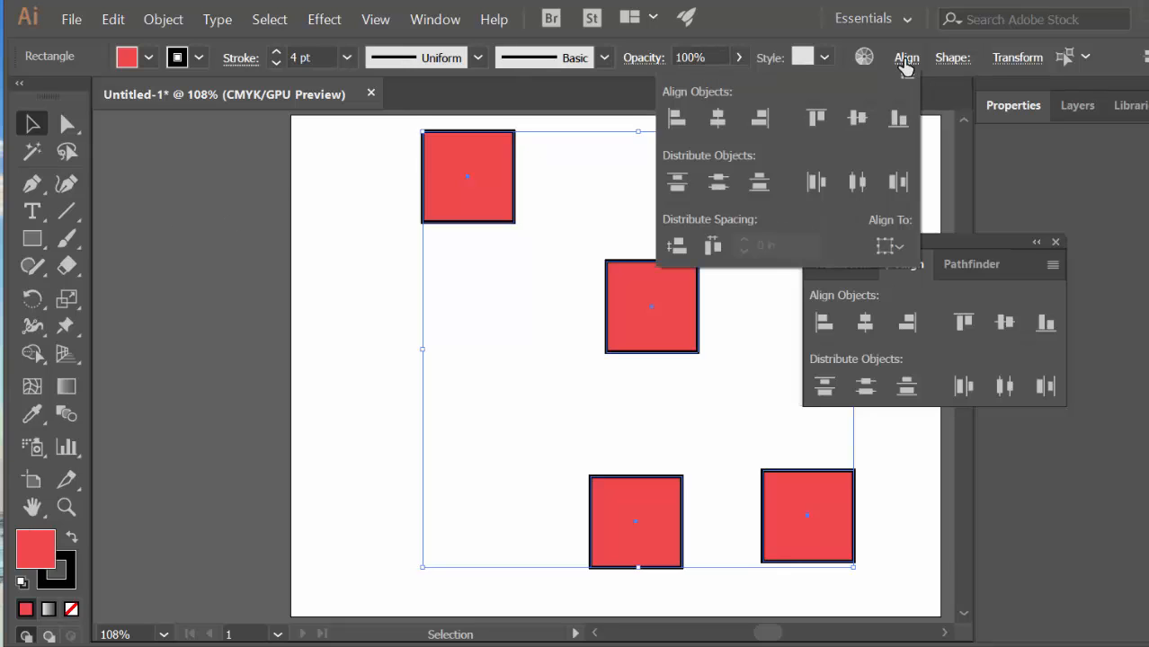
left_click(898, 251)
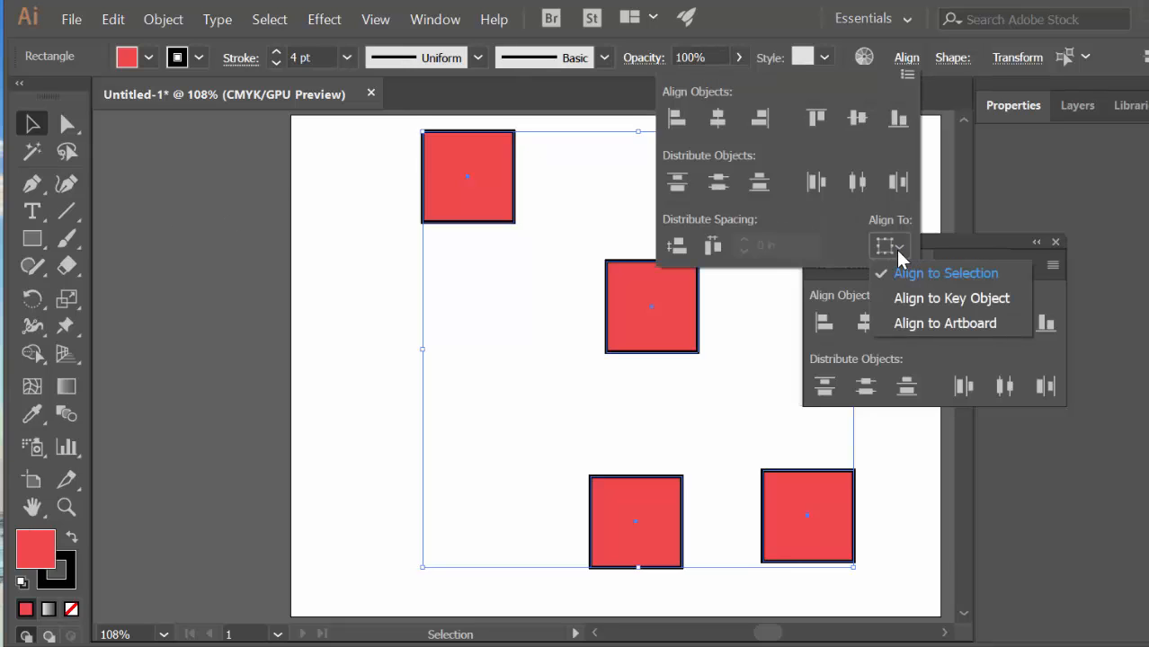
left_click(889, 243)
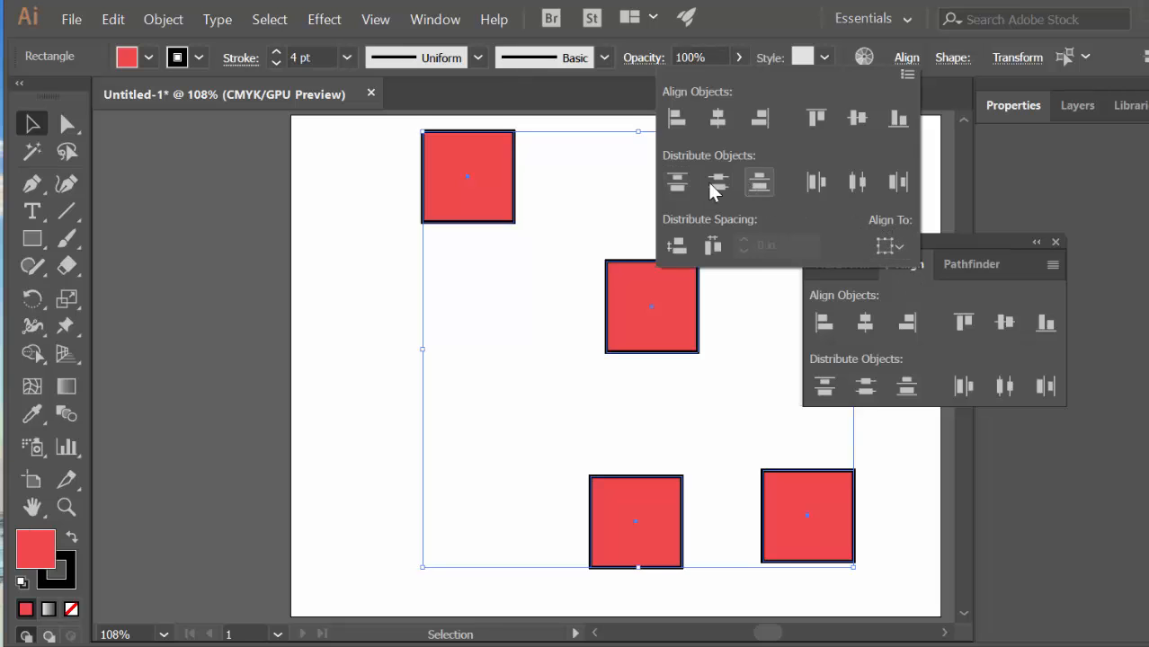
left_click(677, 183)
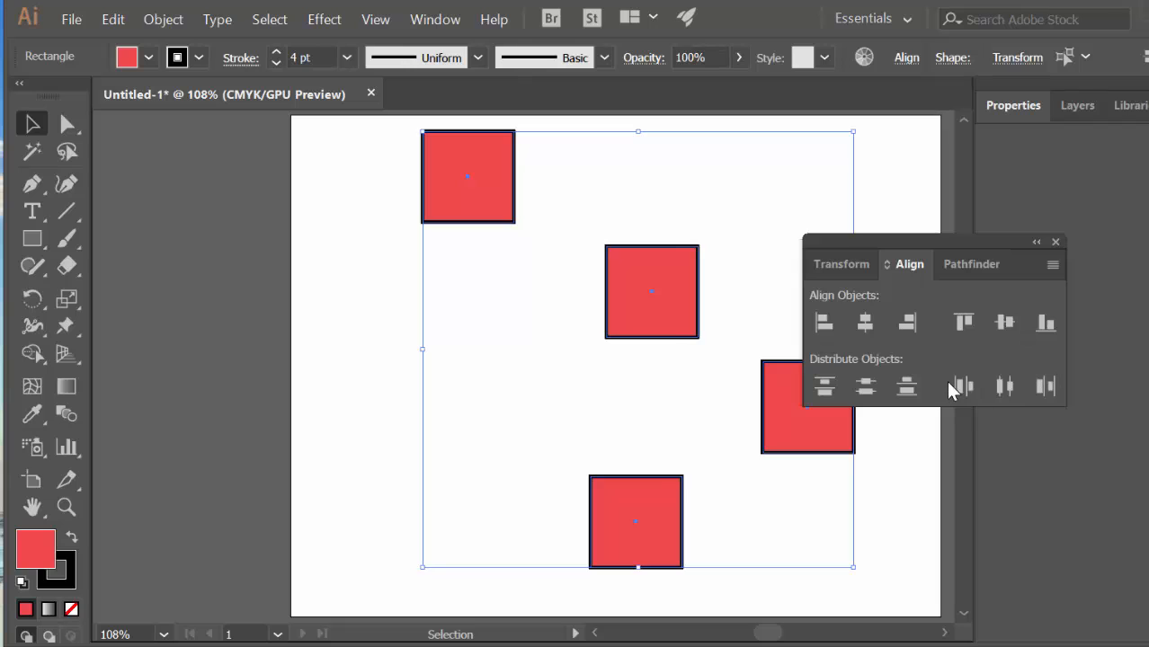
left_click(966, 387)
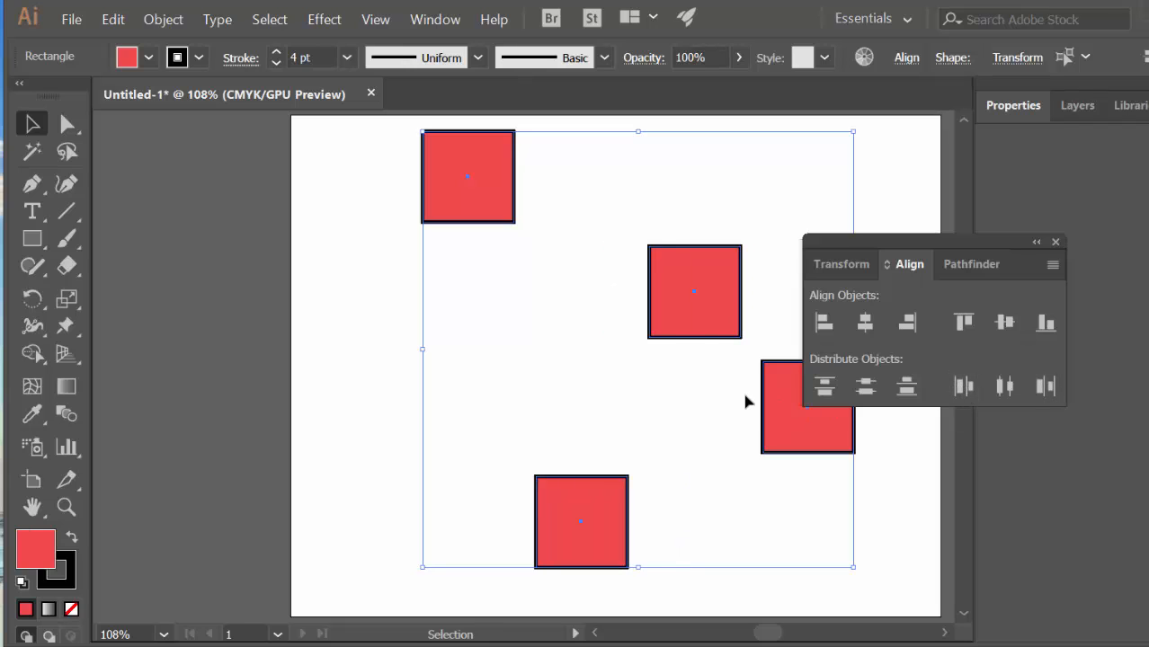
- Rearrange the squares into a rough diagonal descending from the upper-left square toward the artboard's lower right
left_click(581, 329)
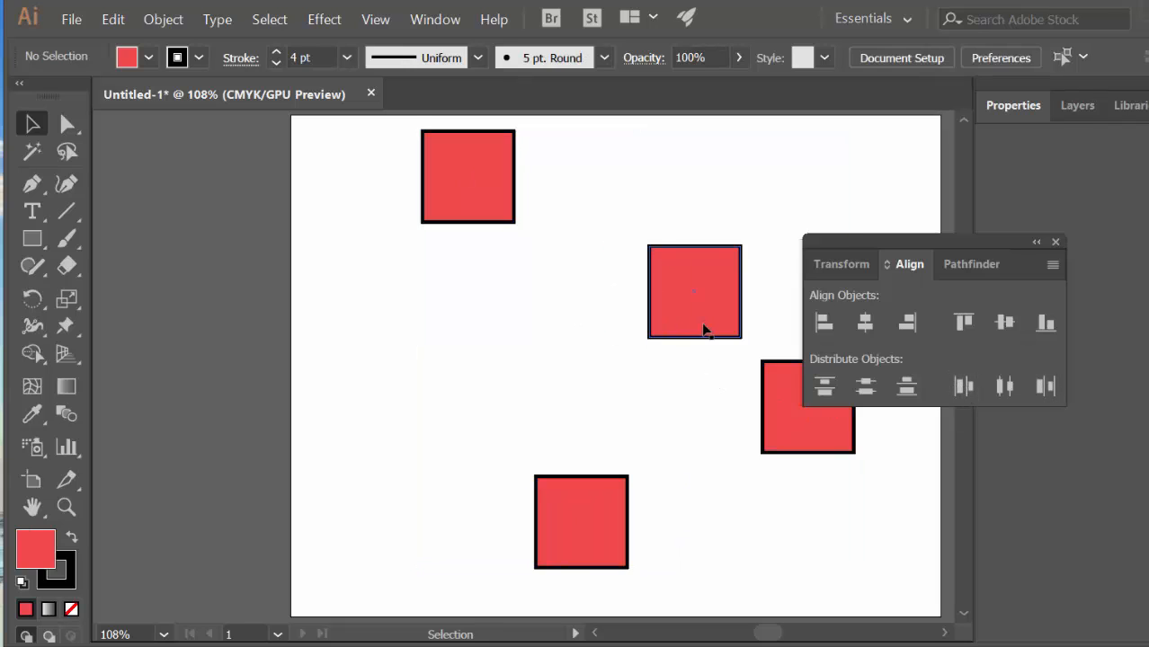
left_click_drag(731, 333, 598, 311)
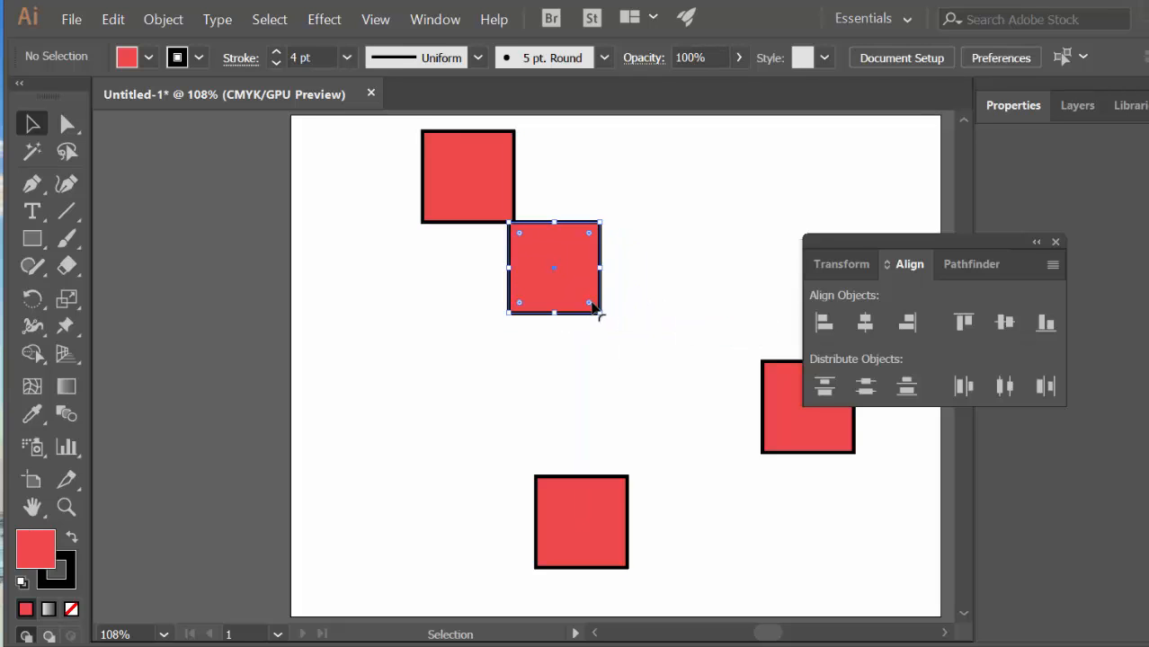
left_click_drag(612, 508, 812, 508)
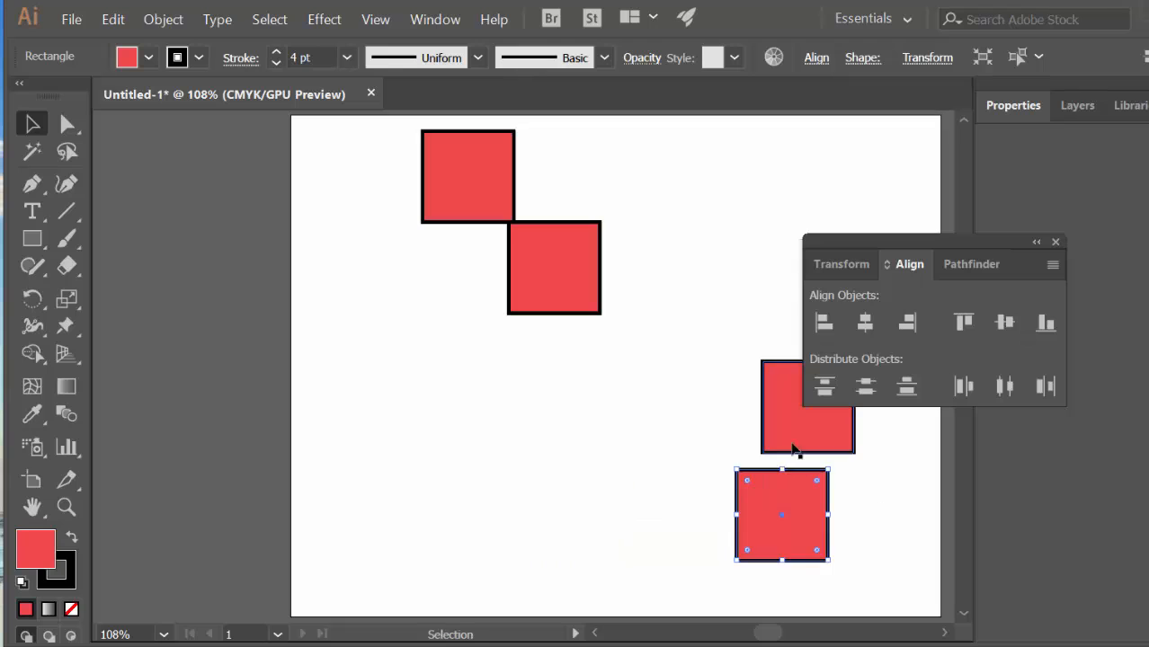
left_click_drag(783, 436, 628, 403)
left_click_drag(764, 486, 732, 475)
- Distribute the four diagonal squares horizontally by their left edges and vertically by their centres
mouse_move(372, 144)
left_mouse_down()
mouse_move(498, 248)
mouse_move(769, 585)
left_mouse_up()
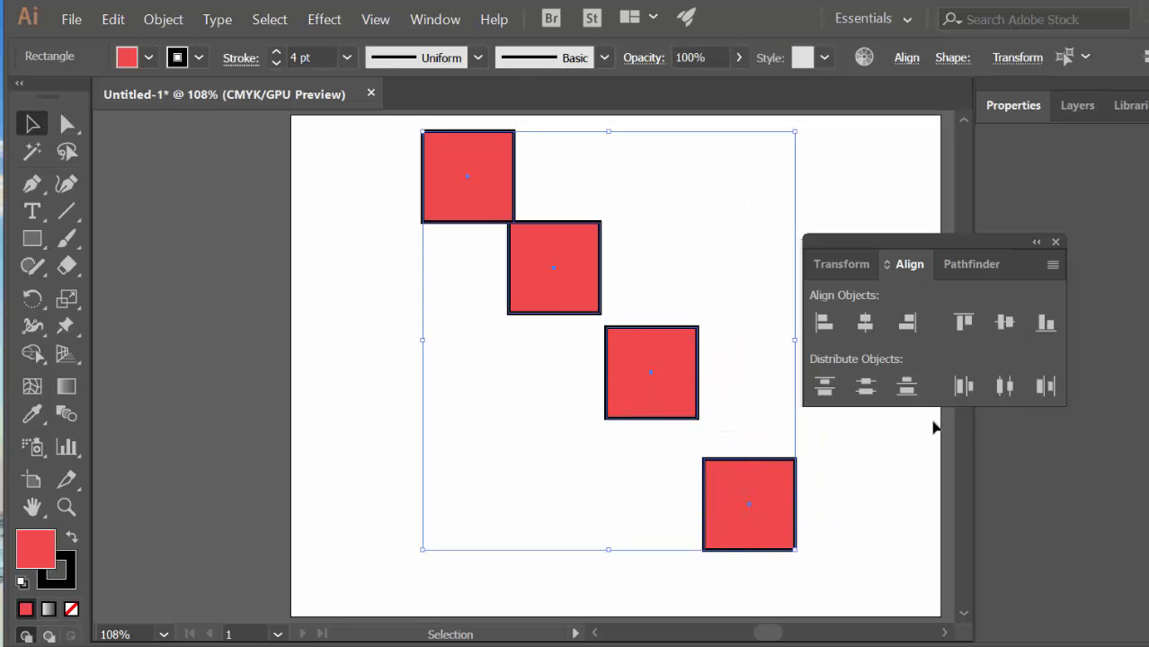
left_click(963, 387)
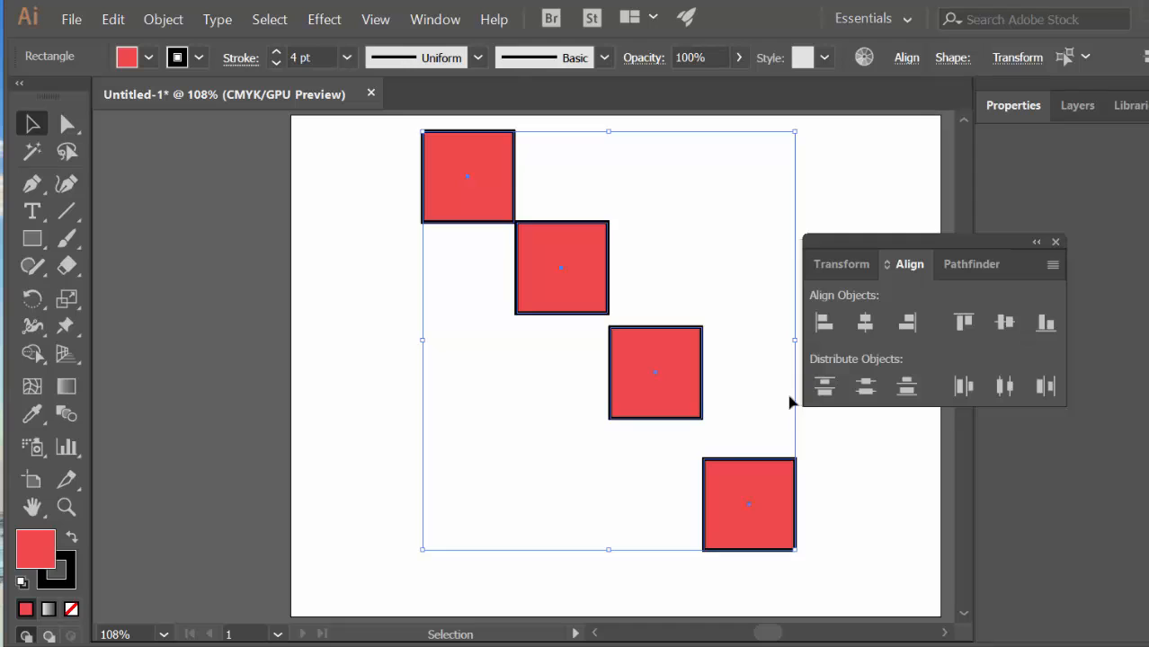
left_click(869, 394)
left_click(670, 303)
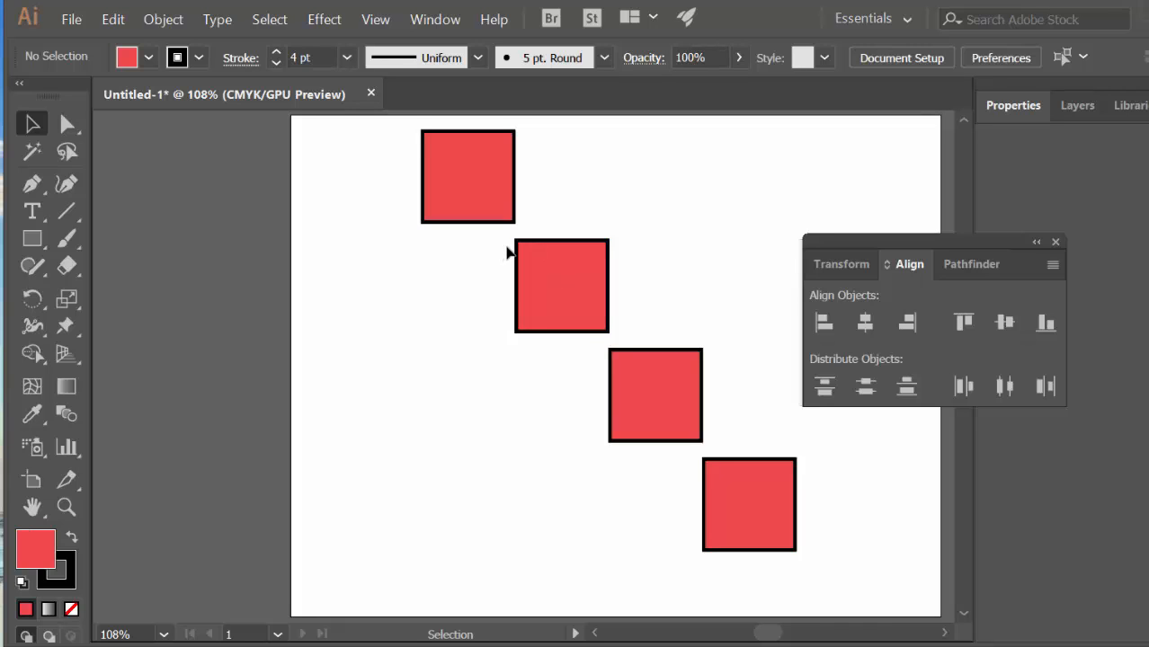
- Try scaling up the four squares together, and undo it
left_click_drag(370, 163, 861, 600)
left_click(893, 540)
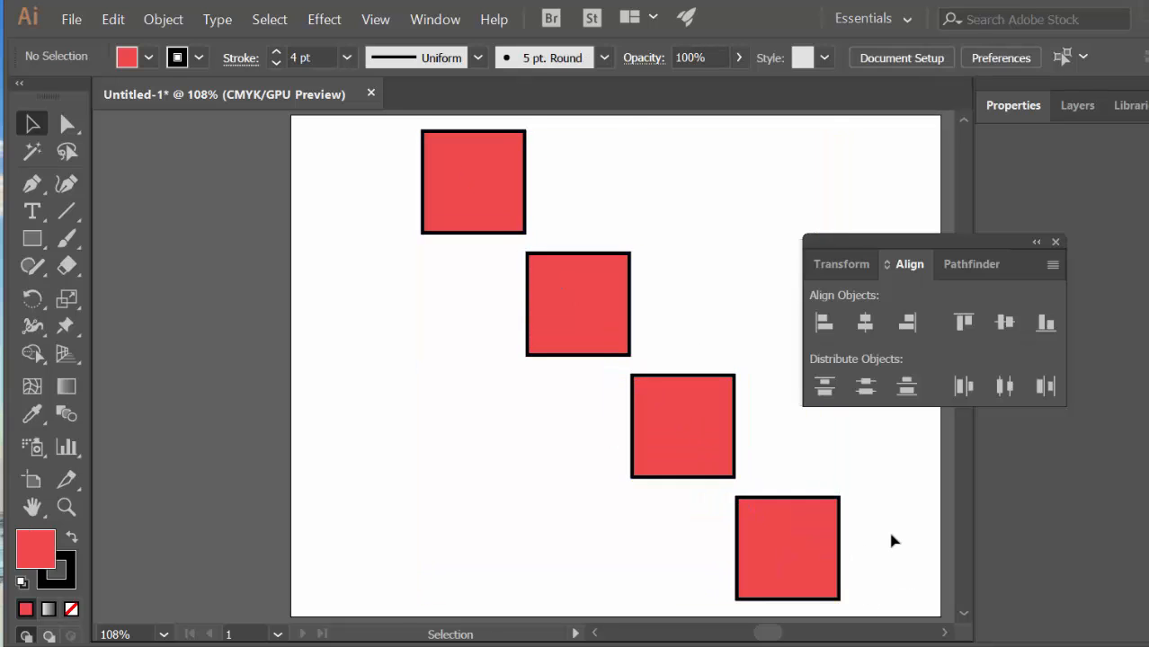
key("ctrl+z")
left_click(801, 523)
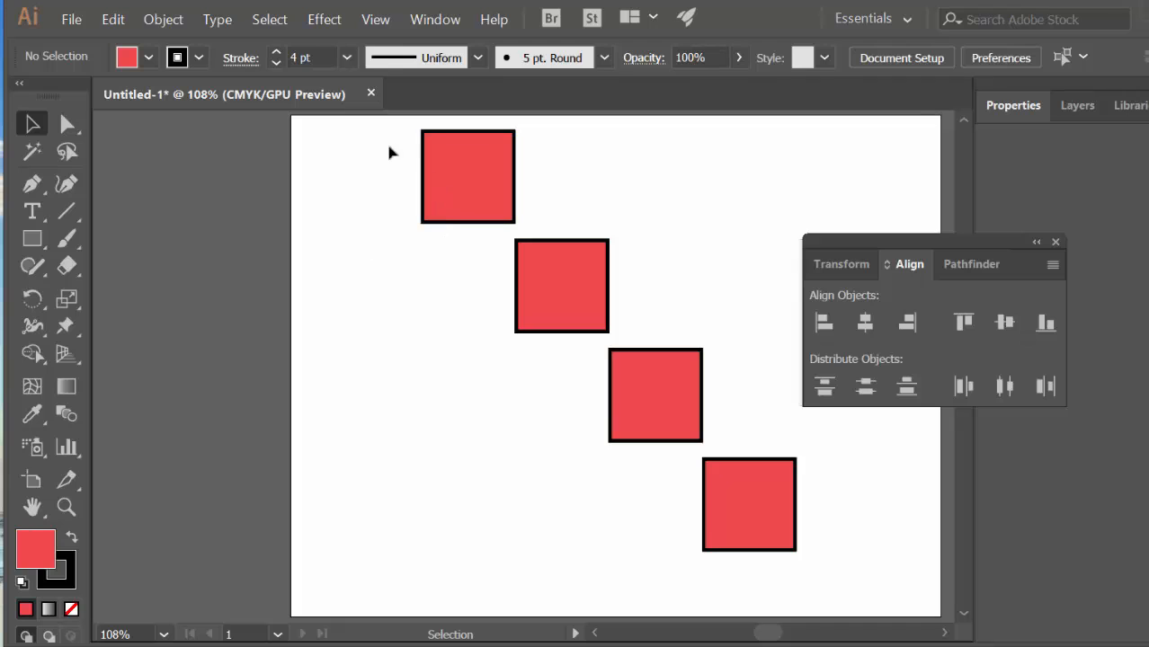
left_click_drag(389, 149, 869, 583)
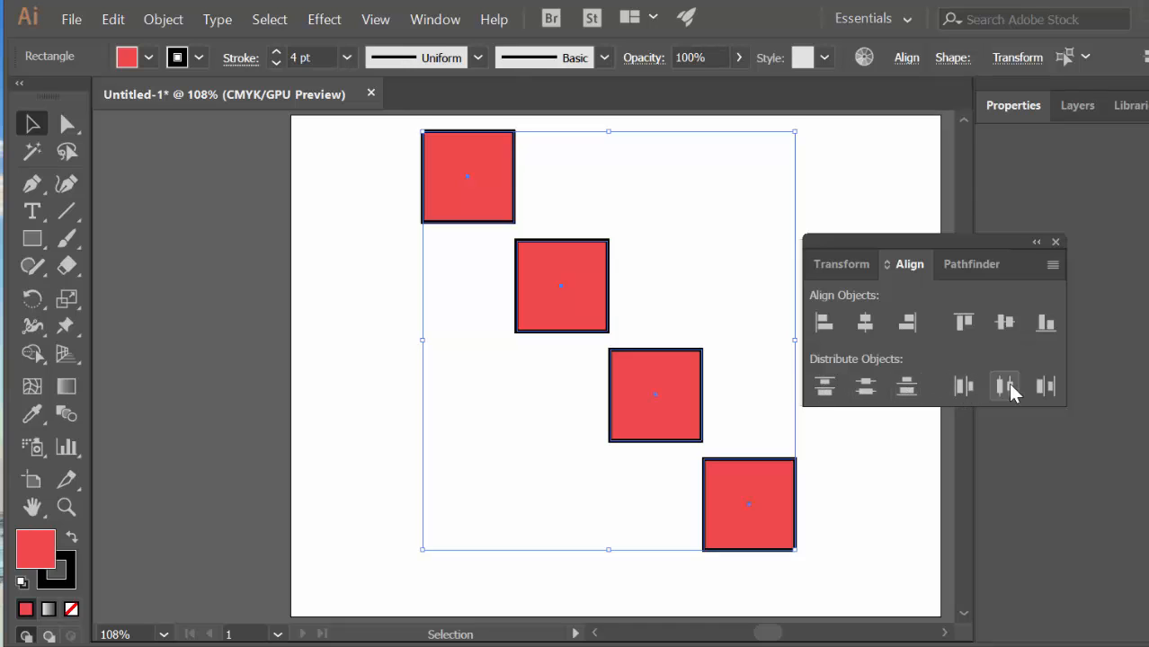
left_click(729, 414)
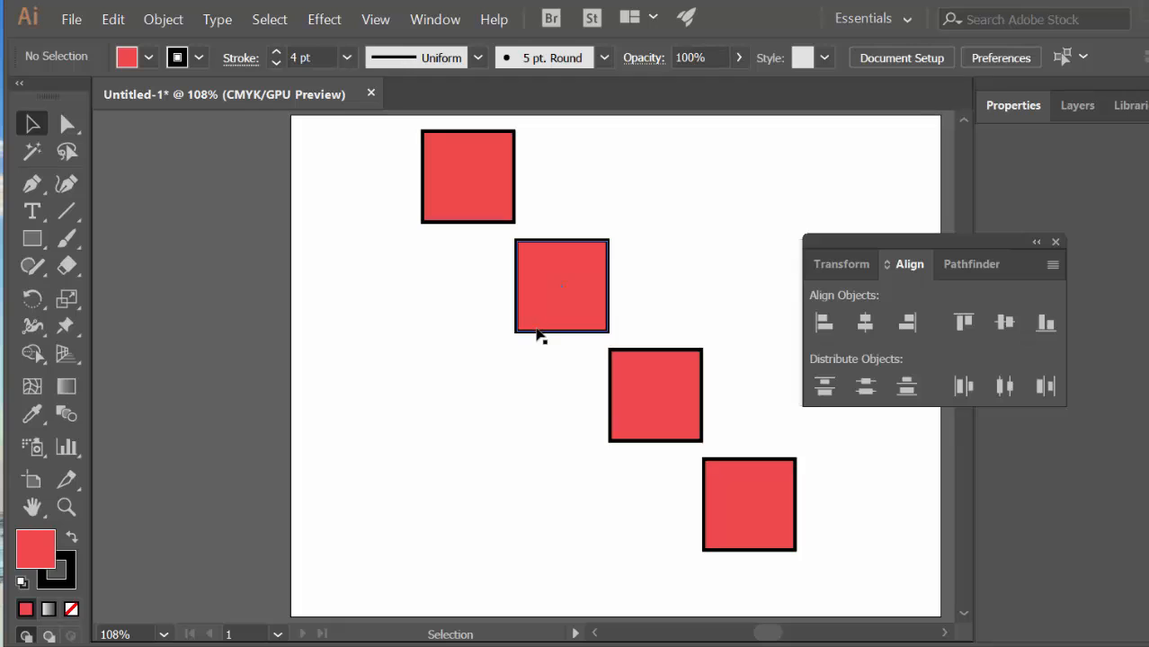
- Show the Pathfinder options, enlarge the upper-left square to about twice its size, and move it to overlap the second square
left_click(961, 270)
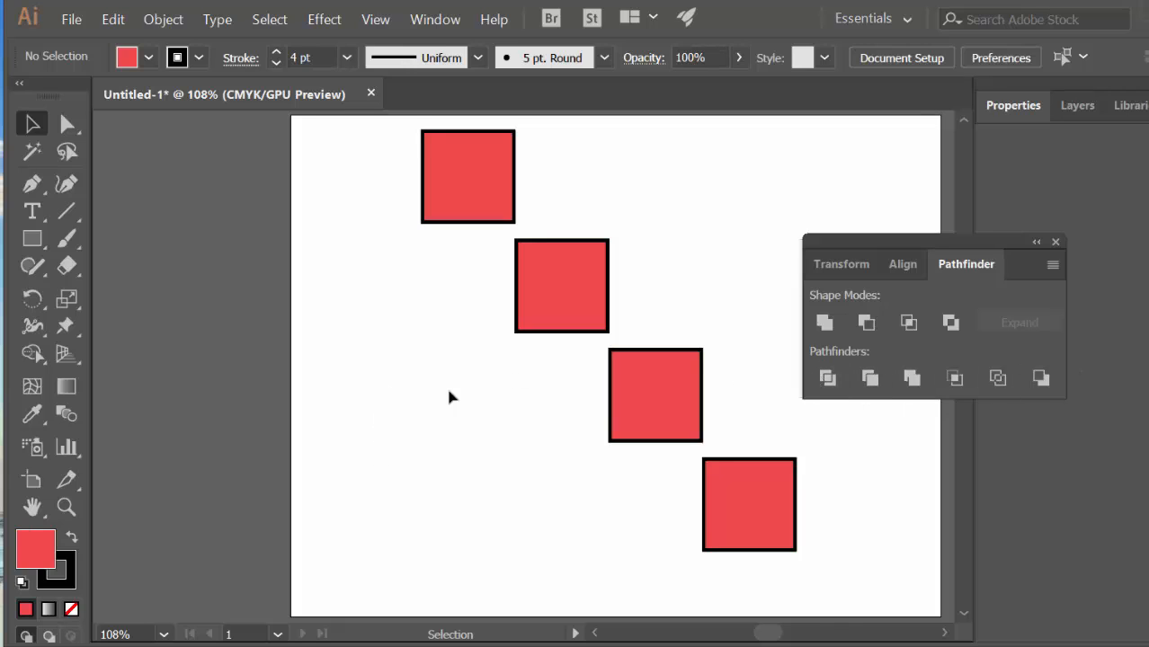
left_click(500, 218)
left_click_drag(515, 222, 617, 325)
left_click_drag(498, 201, 463, 254)
- Try the Unite and Minus Front shape modes on the two overlapping squares, undoing each one
left_click_drag(695, 239, 609, 303)
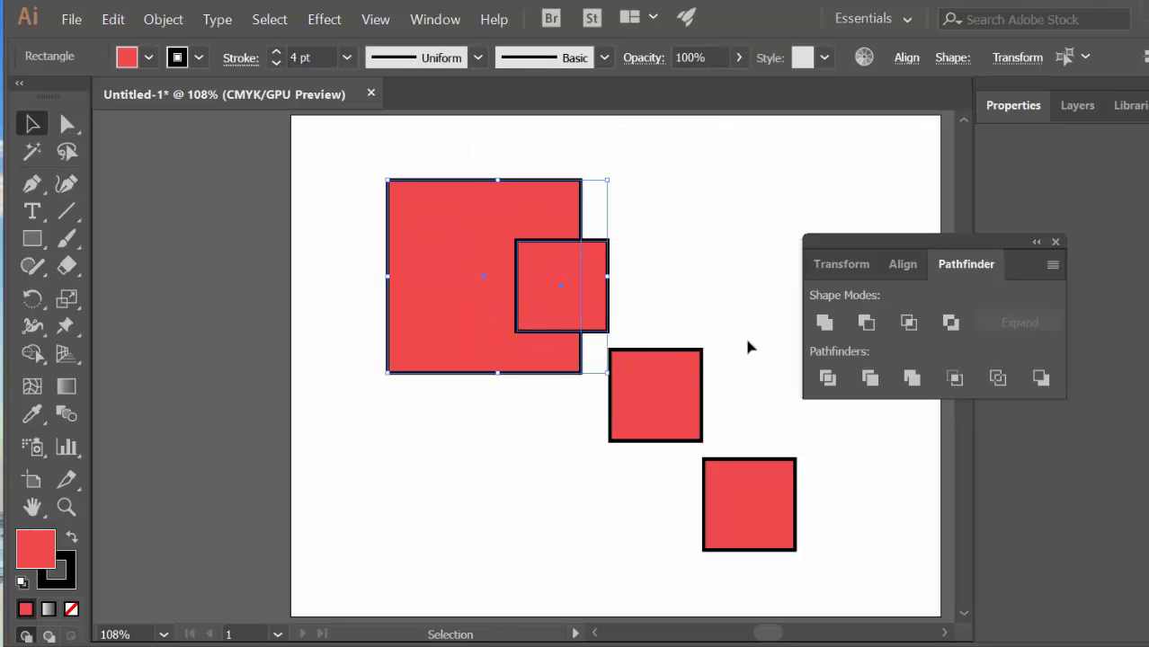
left_click(824, 324)
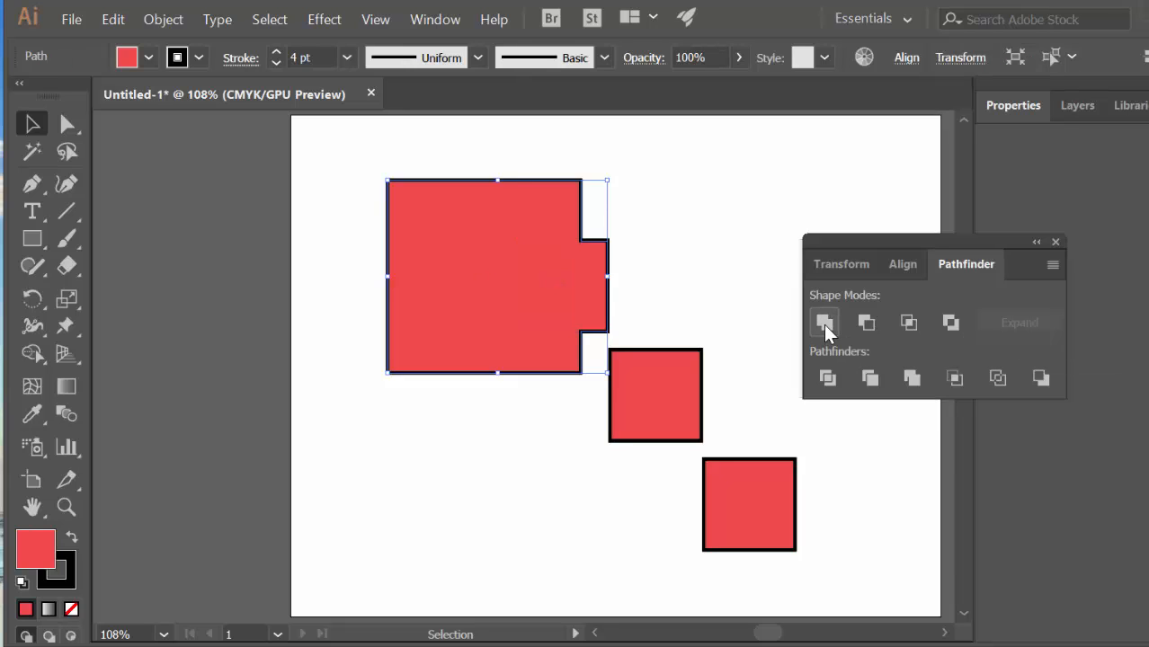
key("ctrl+z")
left_click(865, 324)
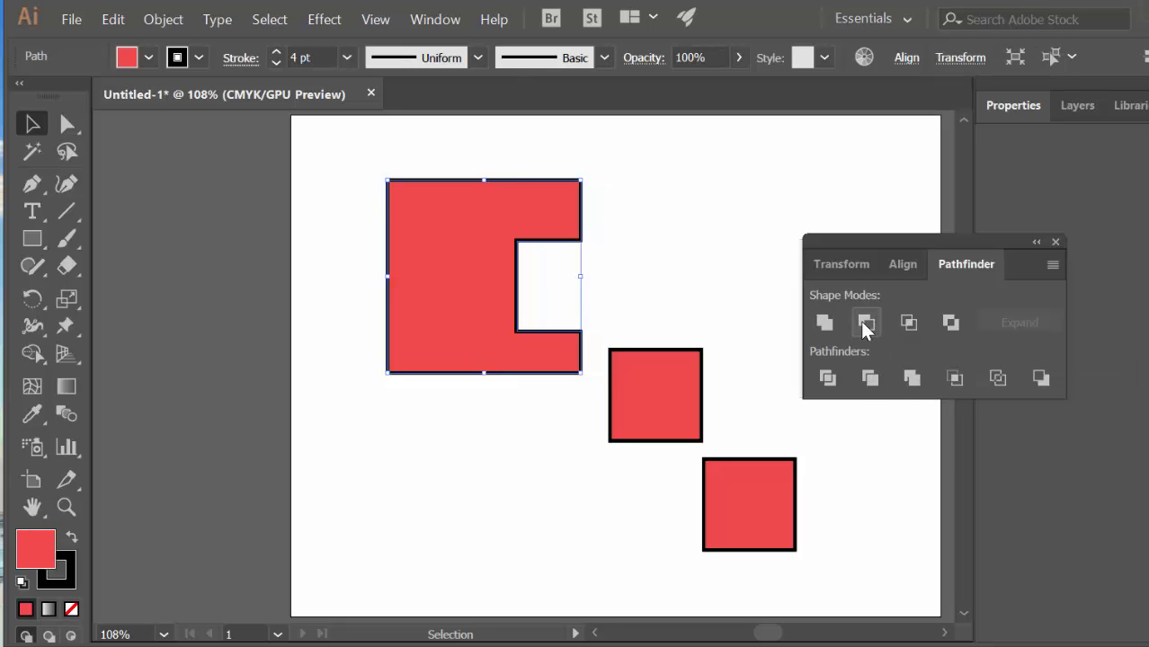
key("ctrl+z")
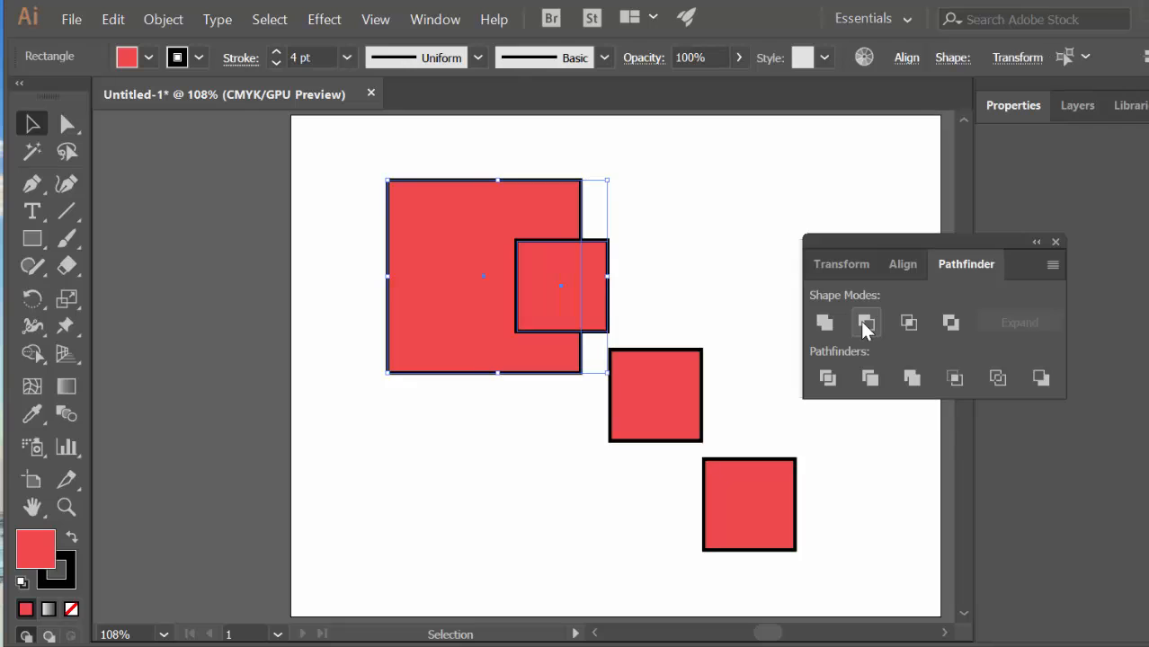
- Try the Intersect and Exclude shape modes on the two overlapping squares, undoing each one
left_click(908, 323)
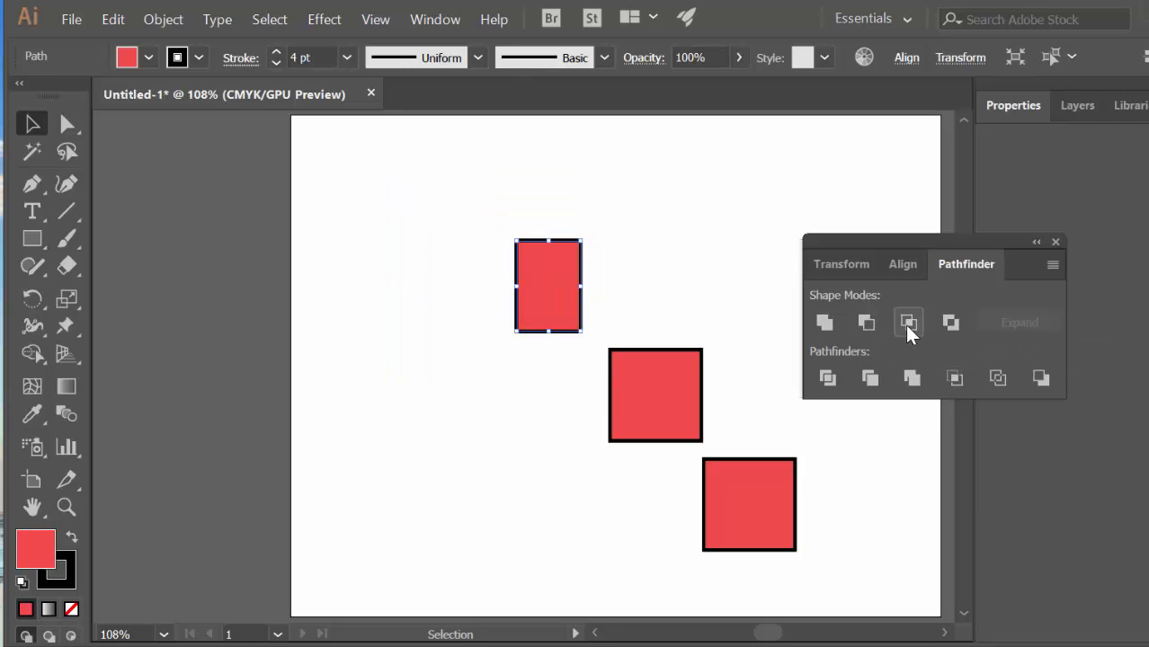
key("ctrl+z")
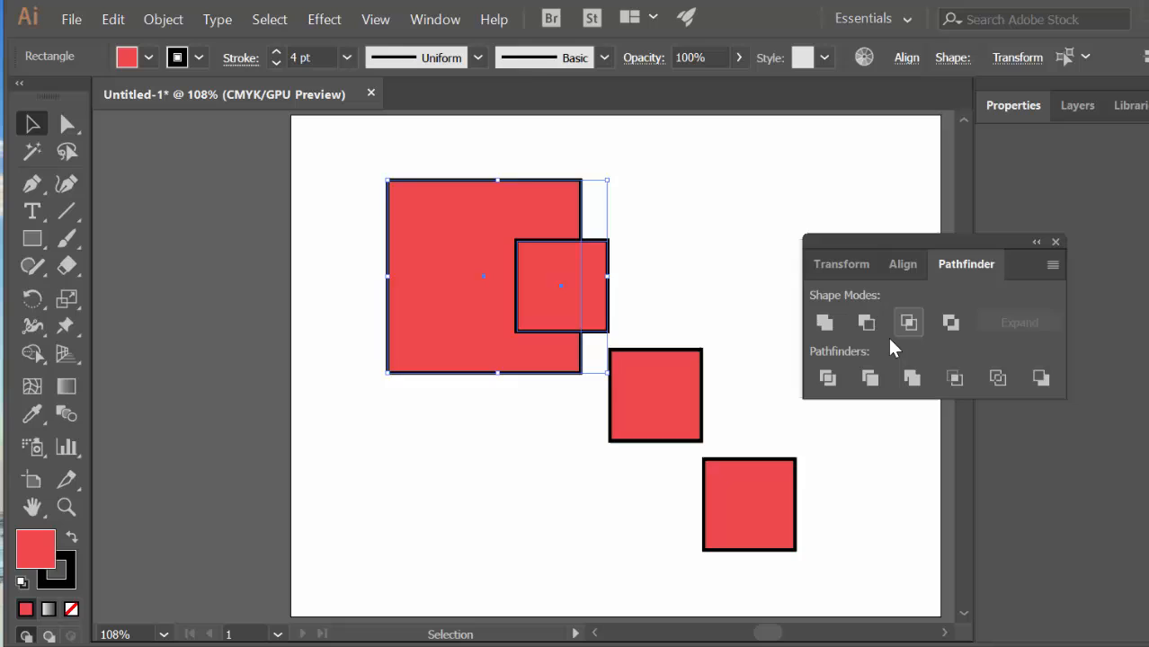
left_click(956, 326)
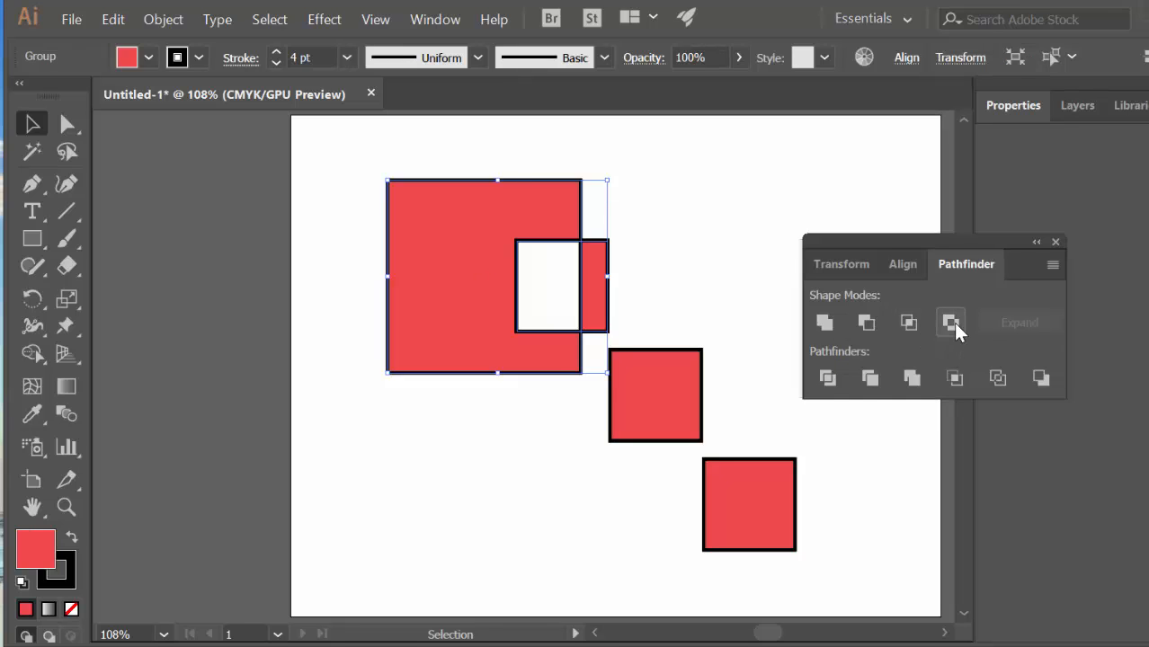
key("ctrl+z")
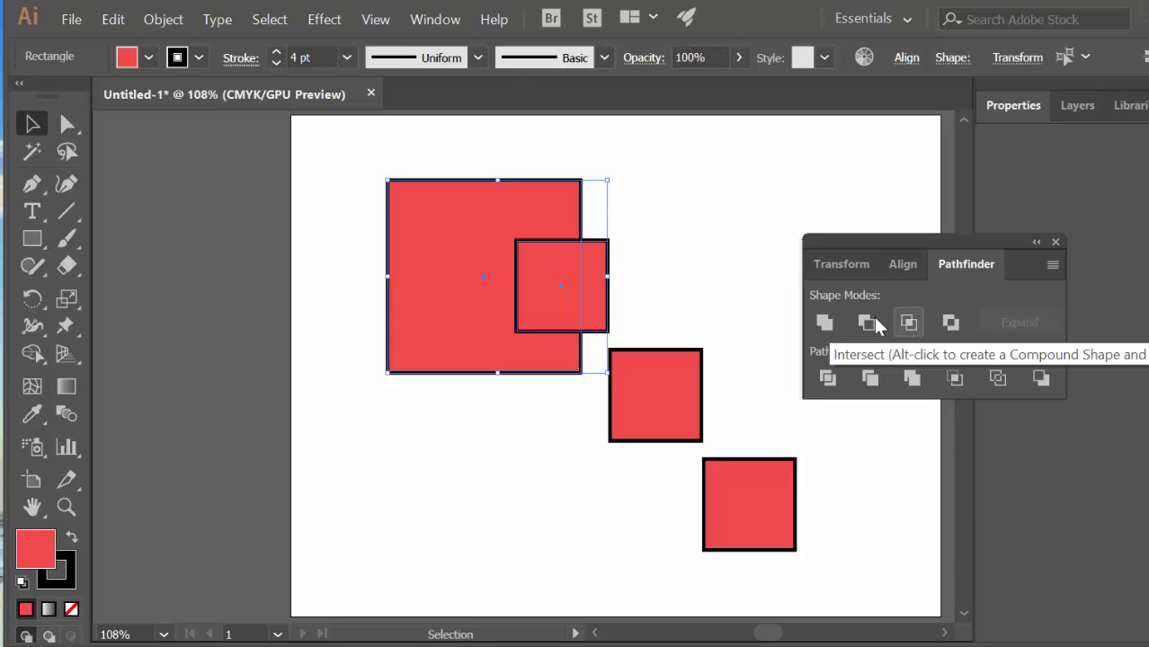
- Move the overlapping small square fully inside the large square, and list the objects of Layer 1
left_click(742, 289)
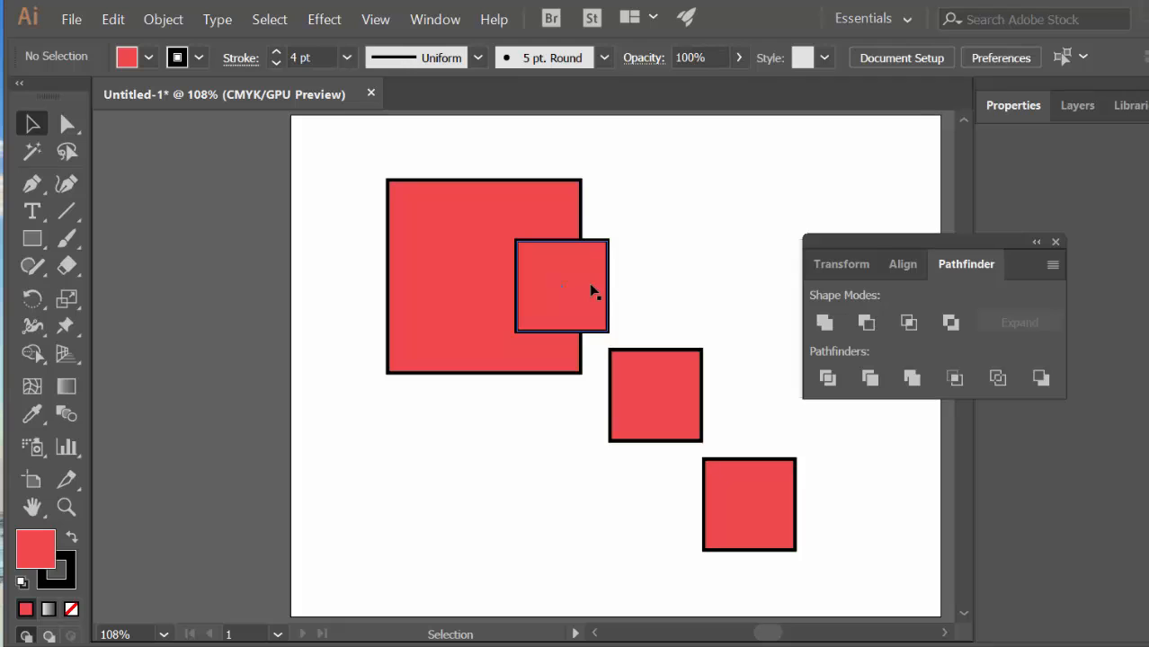
left_click_drag(593, 290, 531, 281)
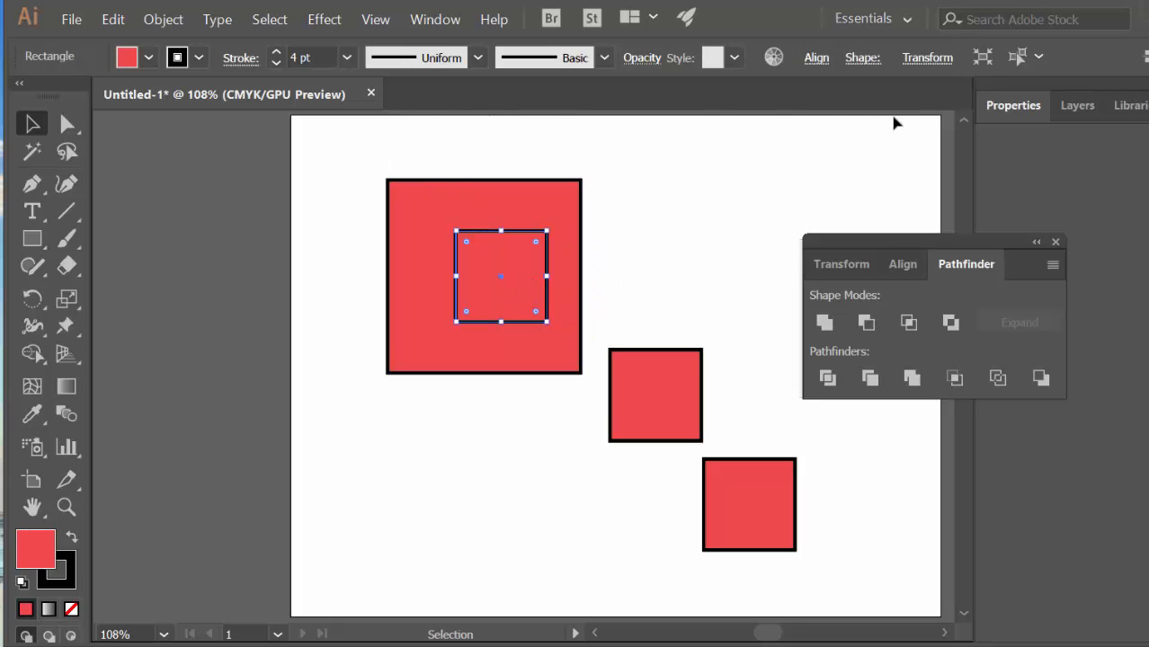
left_click(1074, 108)
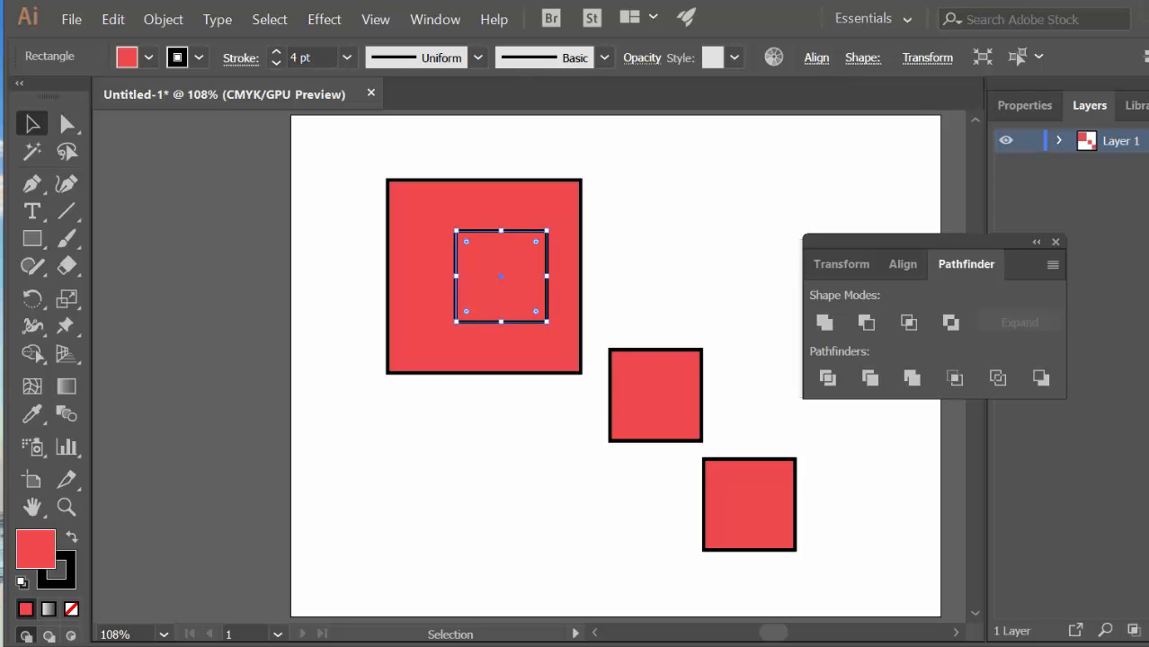
left_click_drag(1145, 187, 1090, 187)
left_click(886, 167)
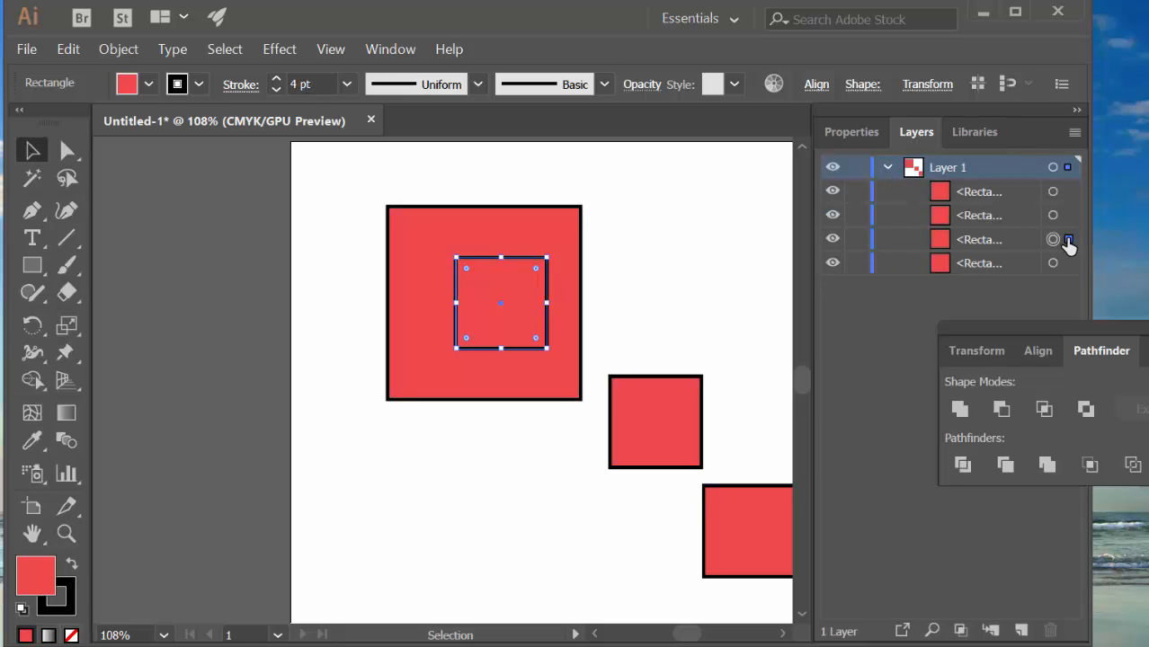
- Move the inner small square below the large square in the layer order, and try Minus Front on both
left_click_drag(964, 240, 971, 270)
left_click_drag(701, 225, 446, 321)
left_click(1000, 410)
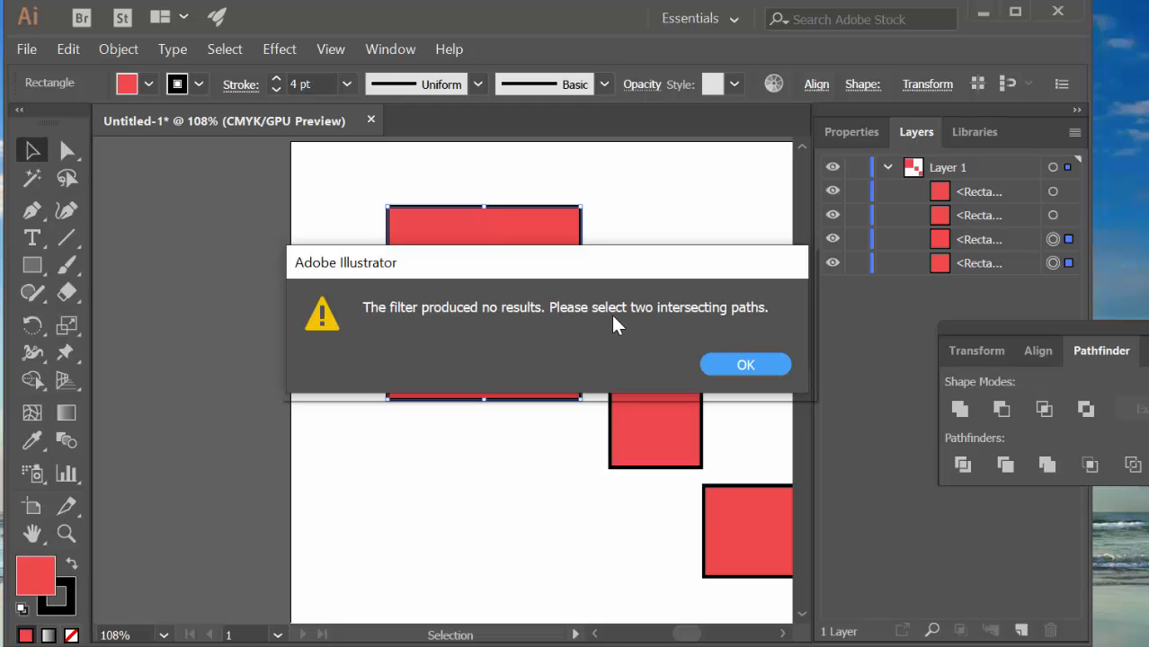
left_click(745, 365)
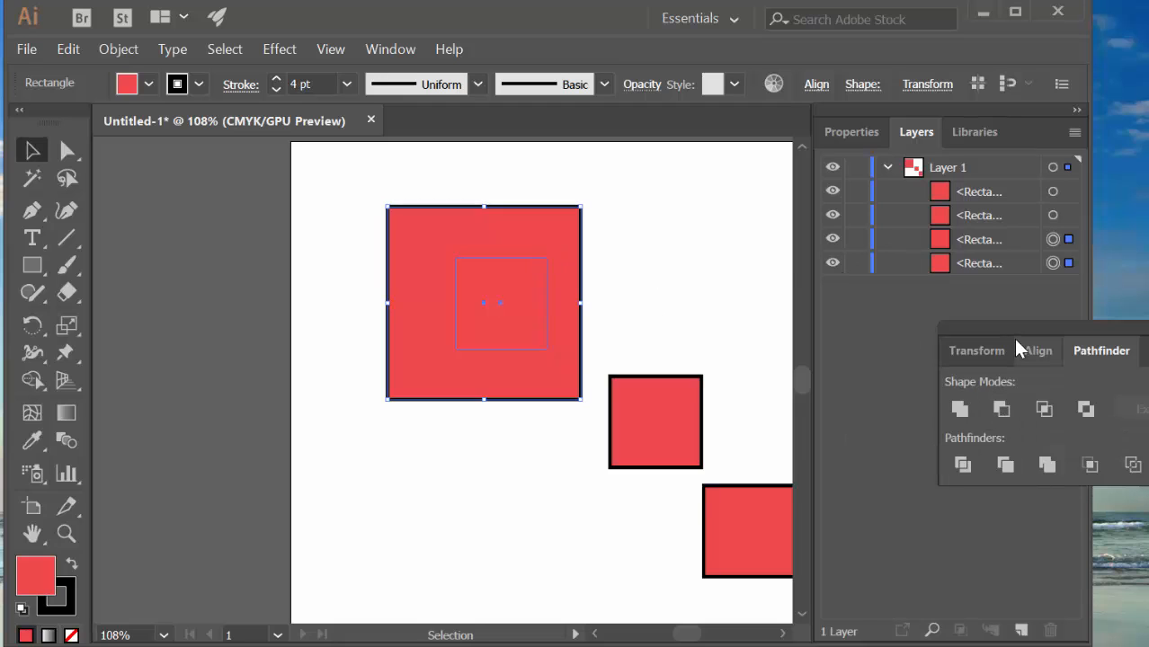
- Select only the large square and move it below the small square in the Layer 1 stacking order
left_click_drag(1013, 339, 867, 313)
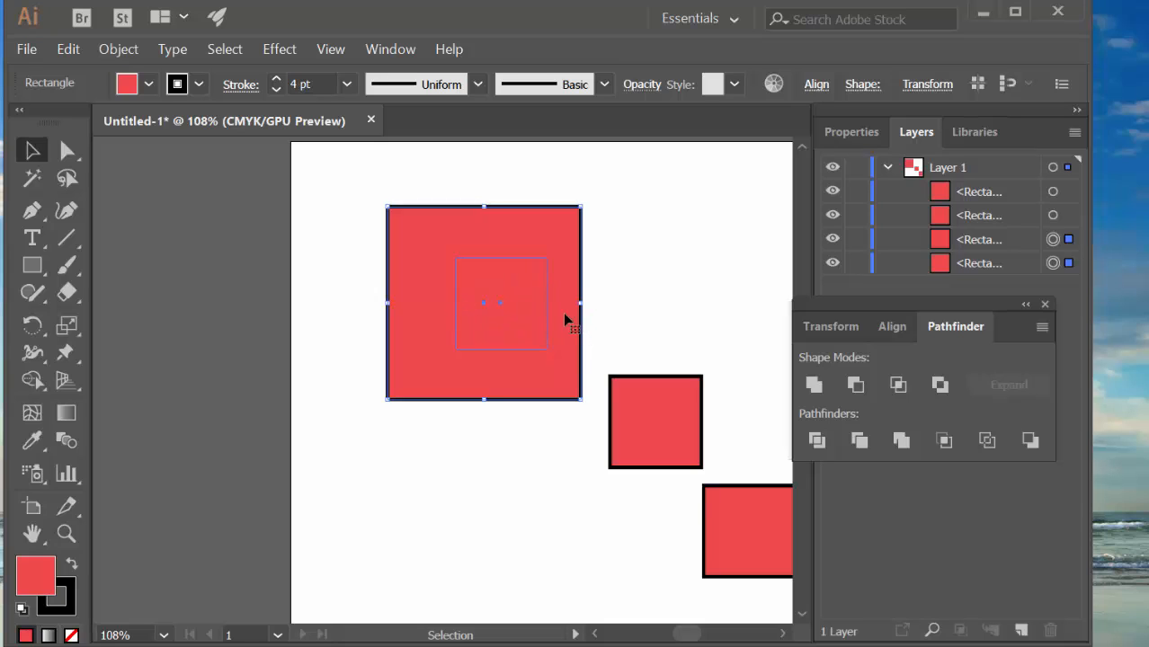
left_click(633, 303)
left_click(567, 241)
left_click(969, 239)
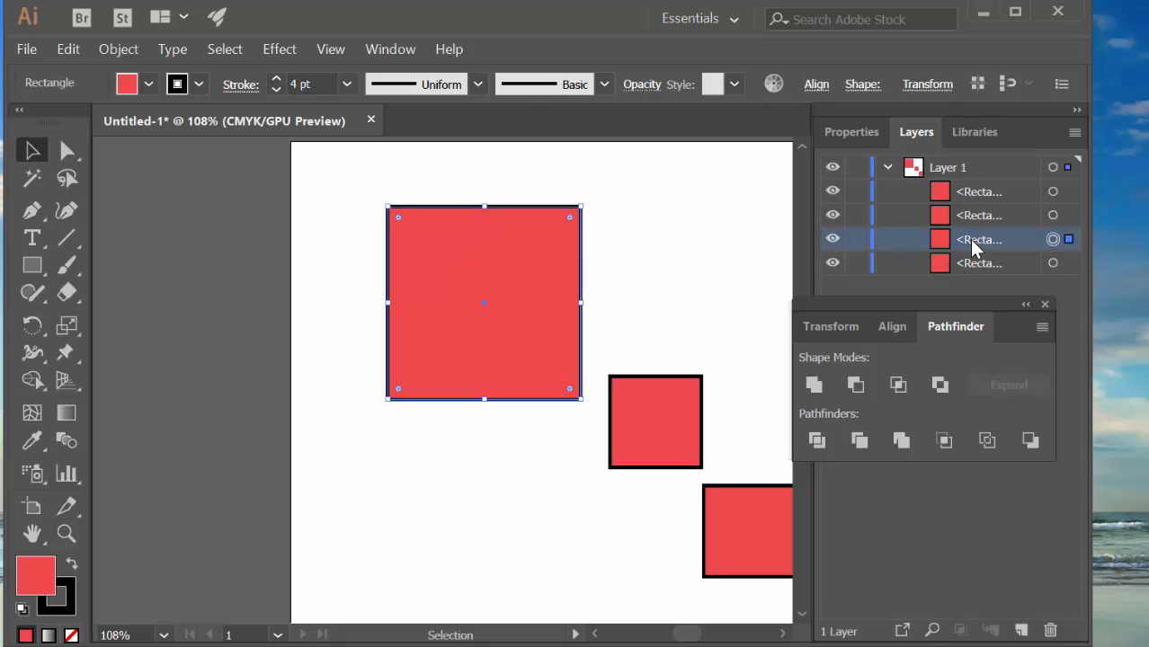
left_click_drag(969, 239, 970, 269)
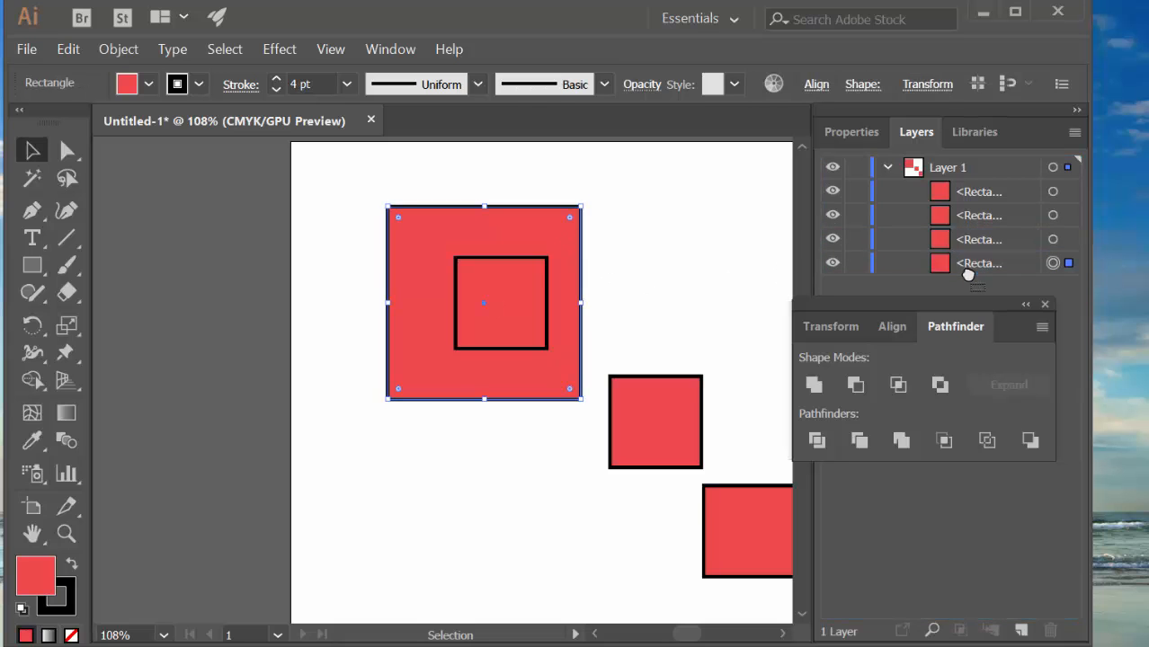
- Look at the Arrange options available for the large square's stacking order
left_click(124, 52)
mouse_move(231, 41)
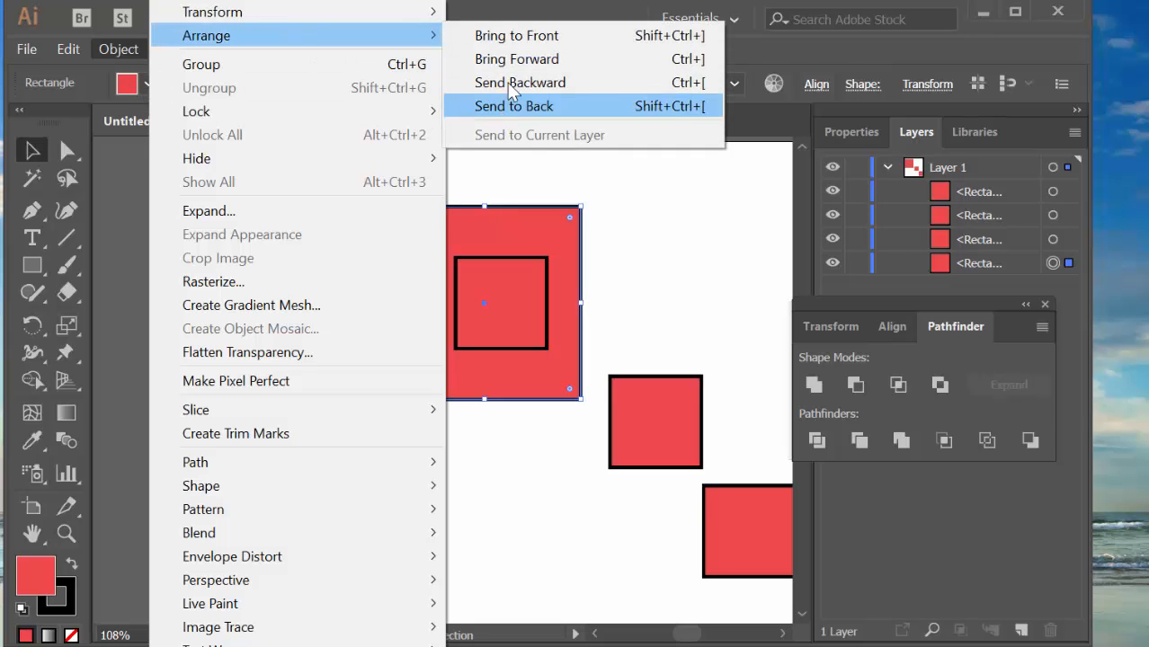
left_click(586, 9)
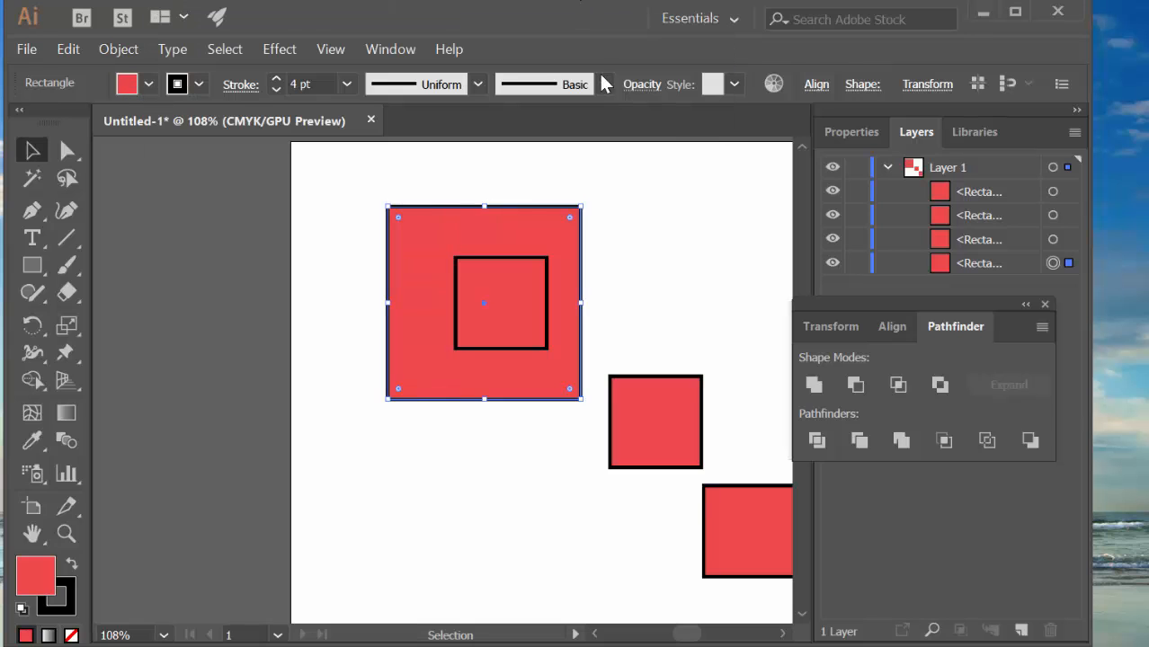
- Try Minus Front on the large square and the small square inside it, undoing the cut and the last reordering
left_click(450, 310, "shift")
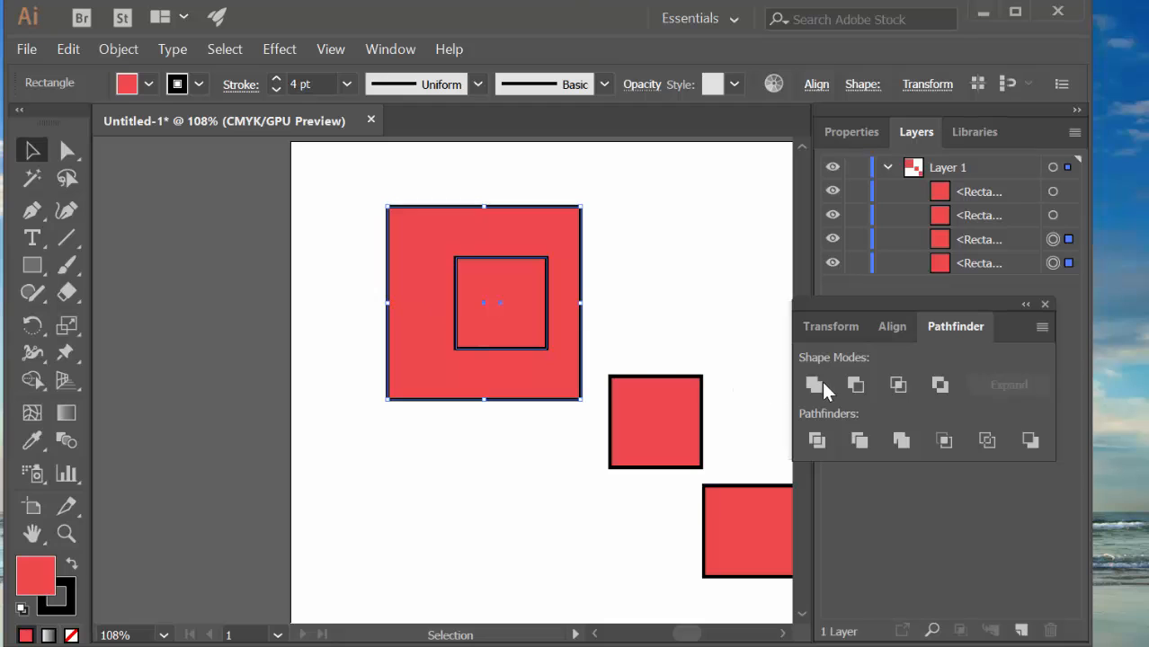
left_click(856, 383)
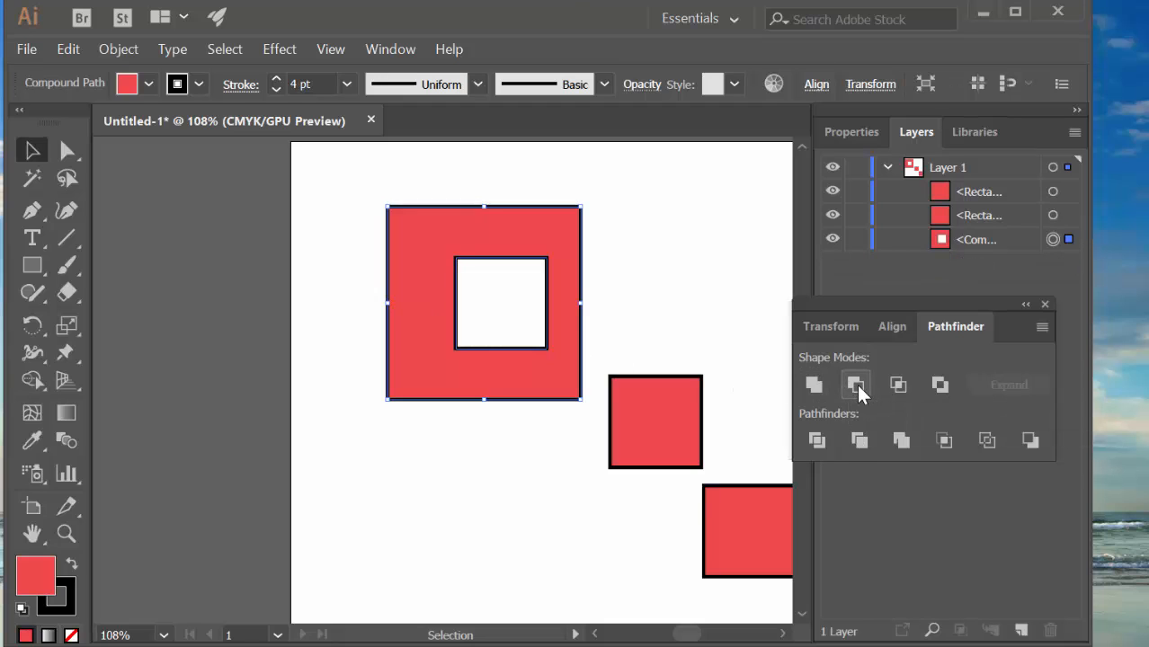
key("ctrl+z")
key("ctrl+z")
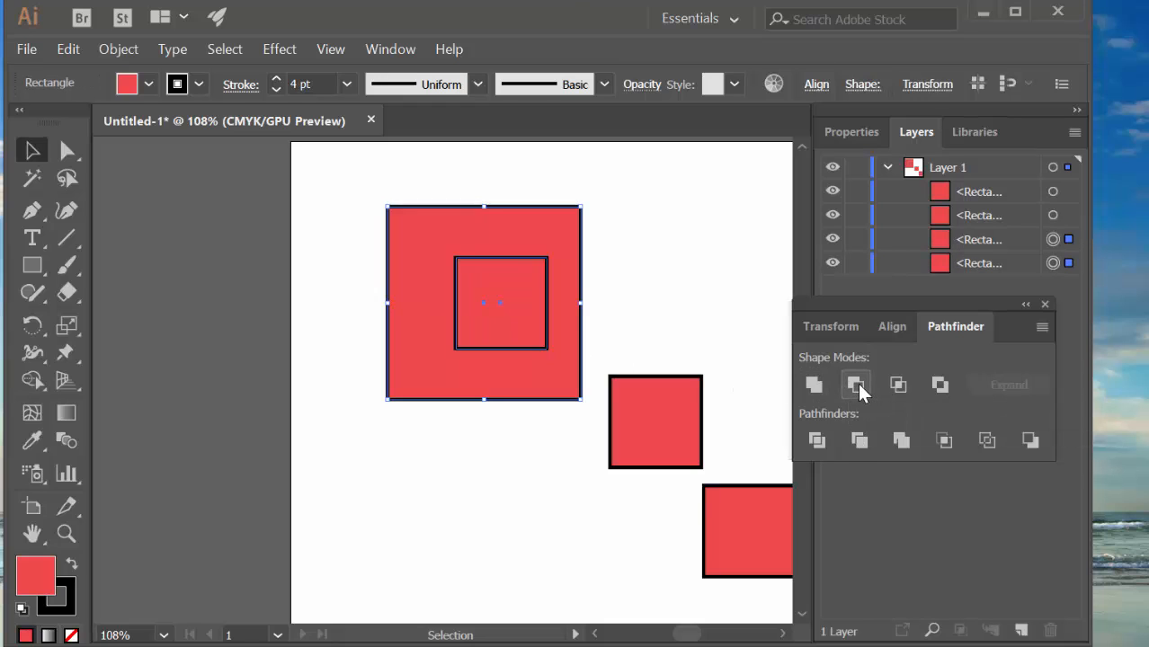
- Place the large square below the small one in the layer order, and cut the small square out of it with Minus Front
left_click_drag(716, 237, 488, 332)
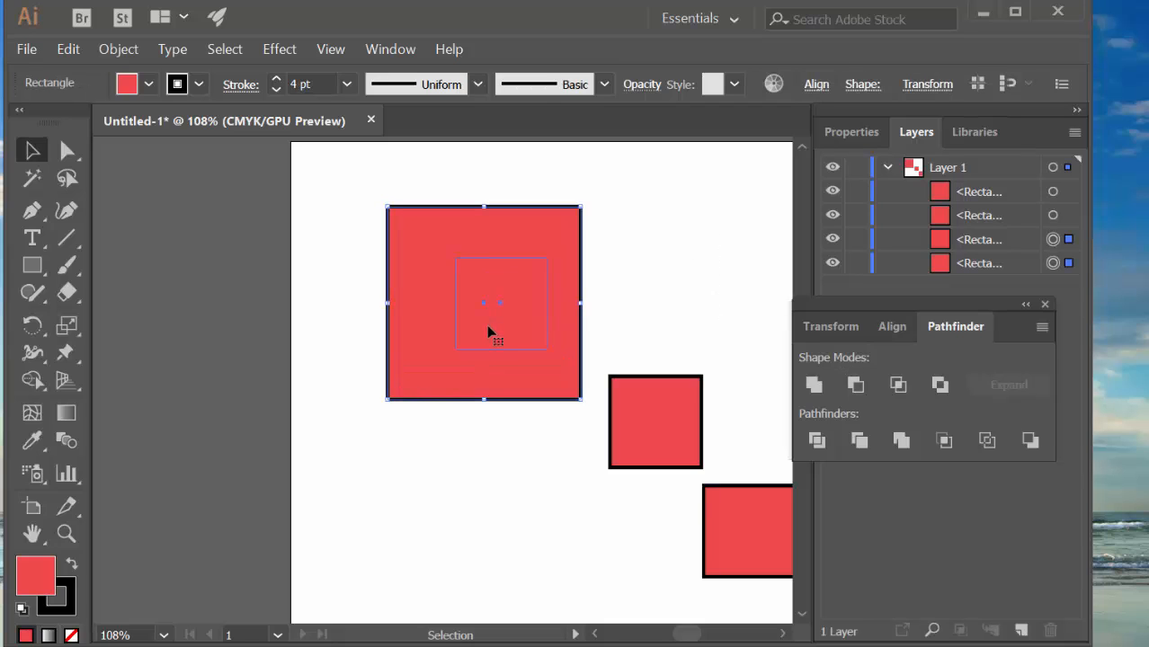
left_click(994, 261)
left_click(989, 239)
left_click(989, 262)
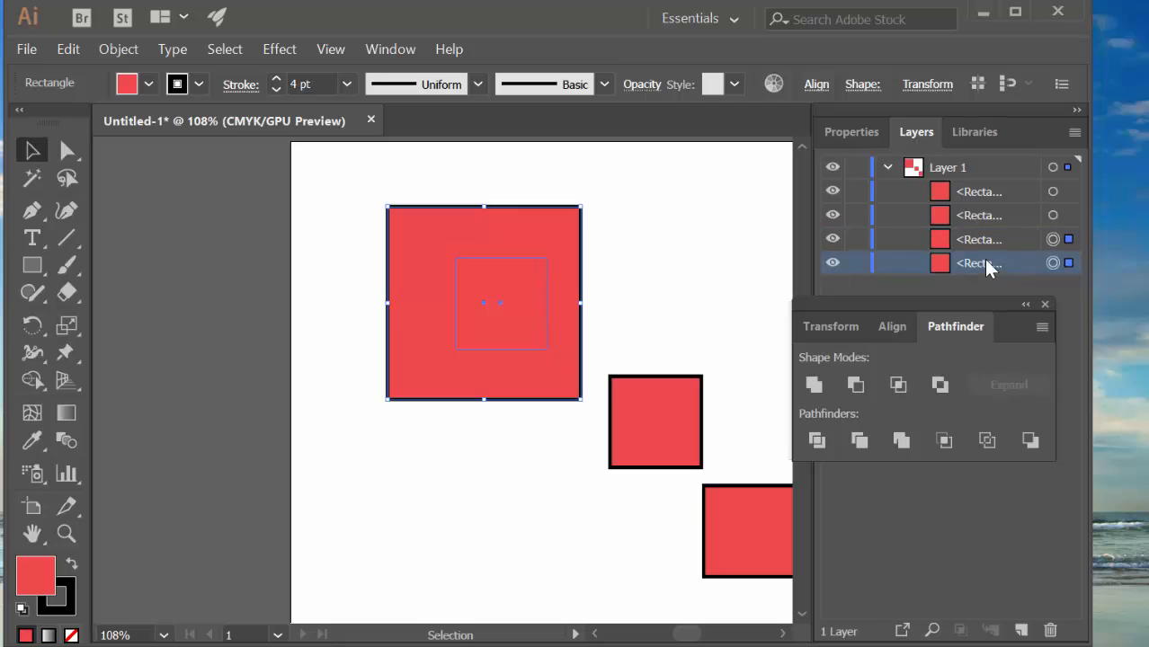
double_click(986, 237)
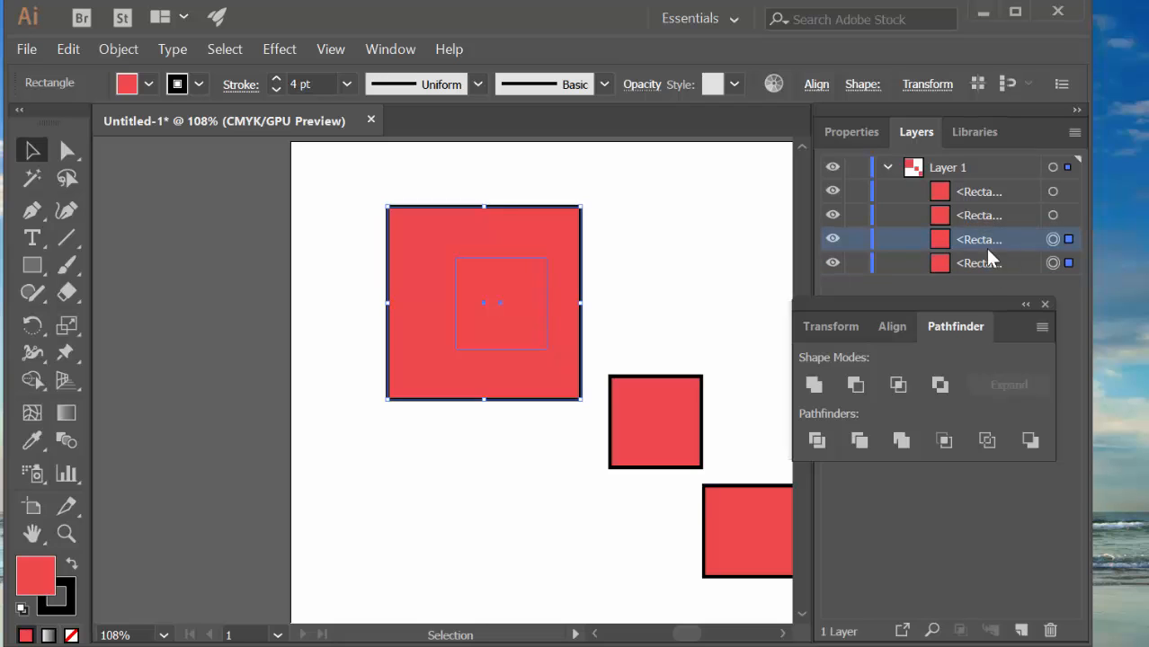
left_click(940, 239)
left_click_drag(942, 256, 939, 269)
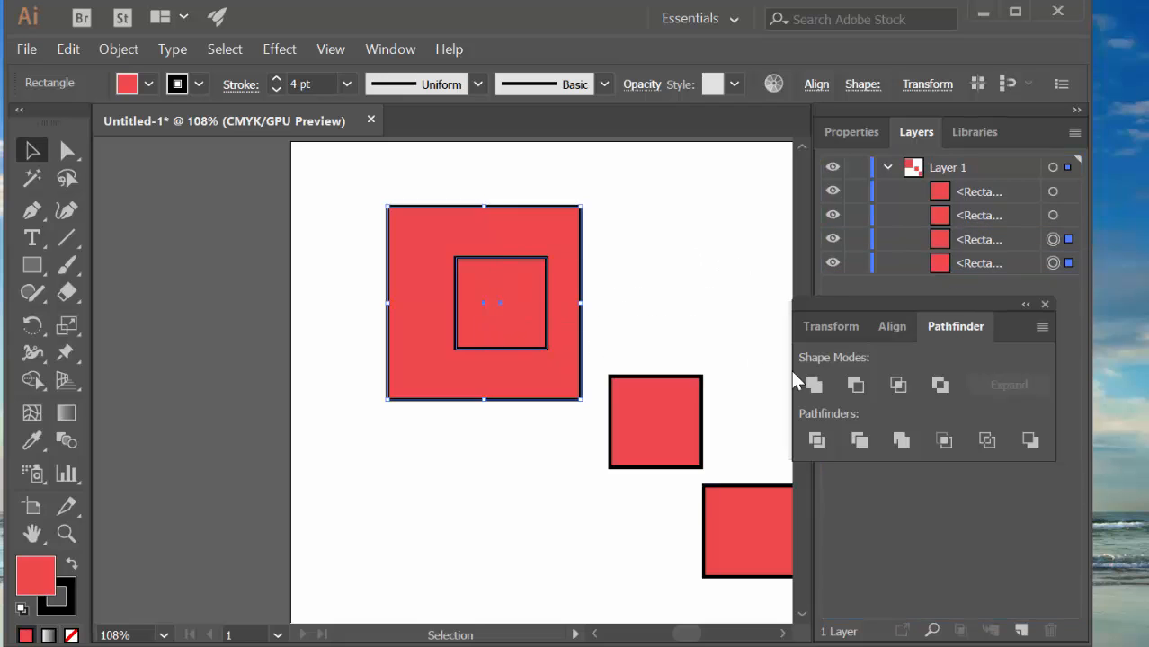
left_click(855, 385)
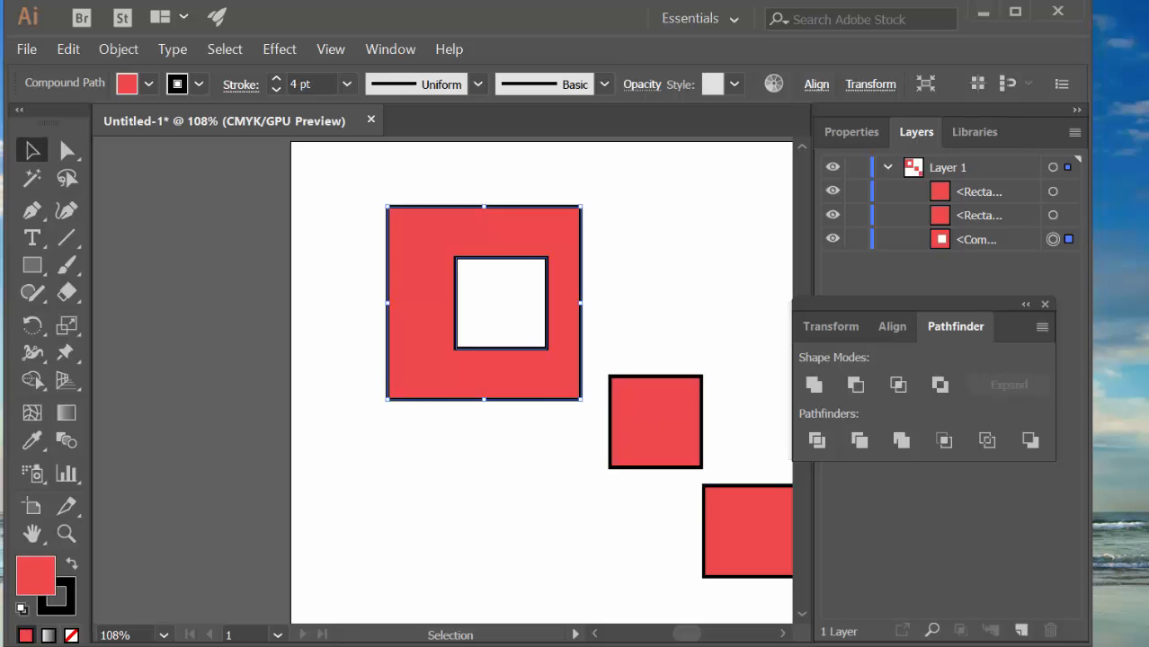
left_click_drag(1124, 626, 856, 397)
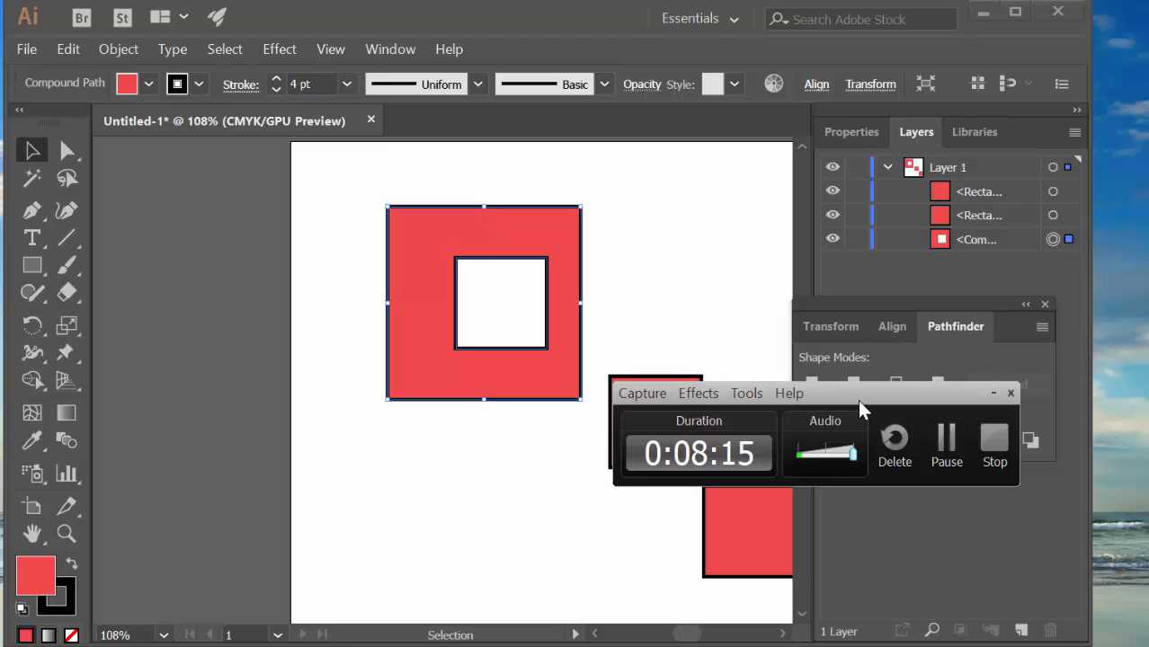